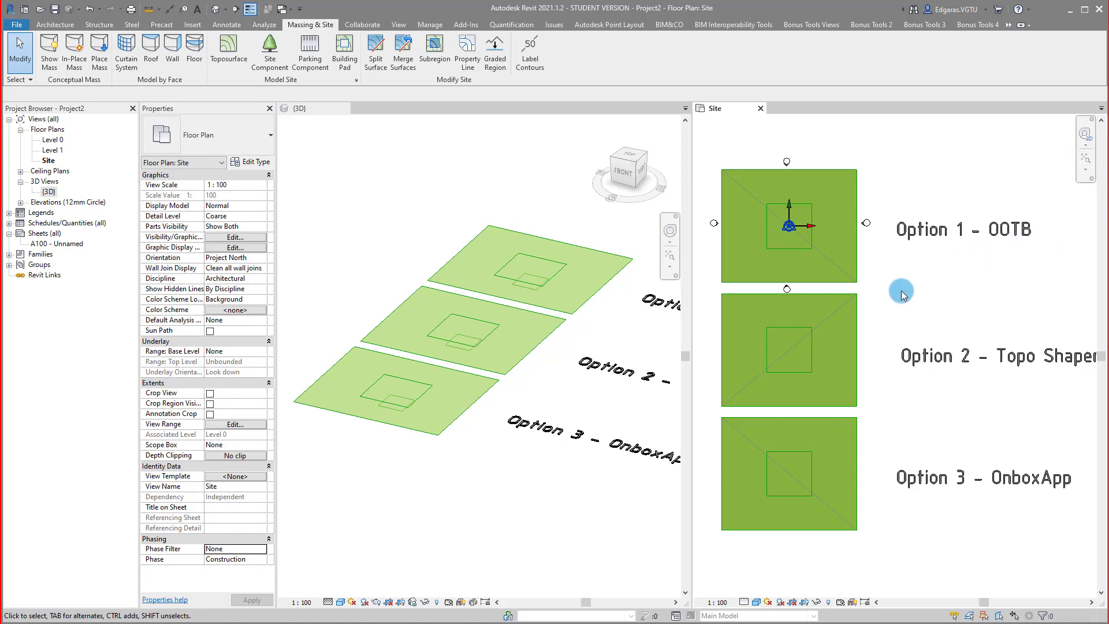
Step: Create a graded region from the Option 1 toposurface as a new toposurface exactly like the existing one
click(840, 273)
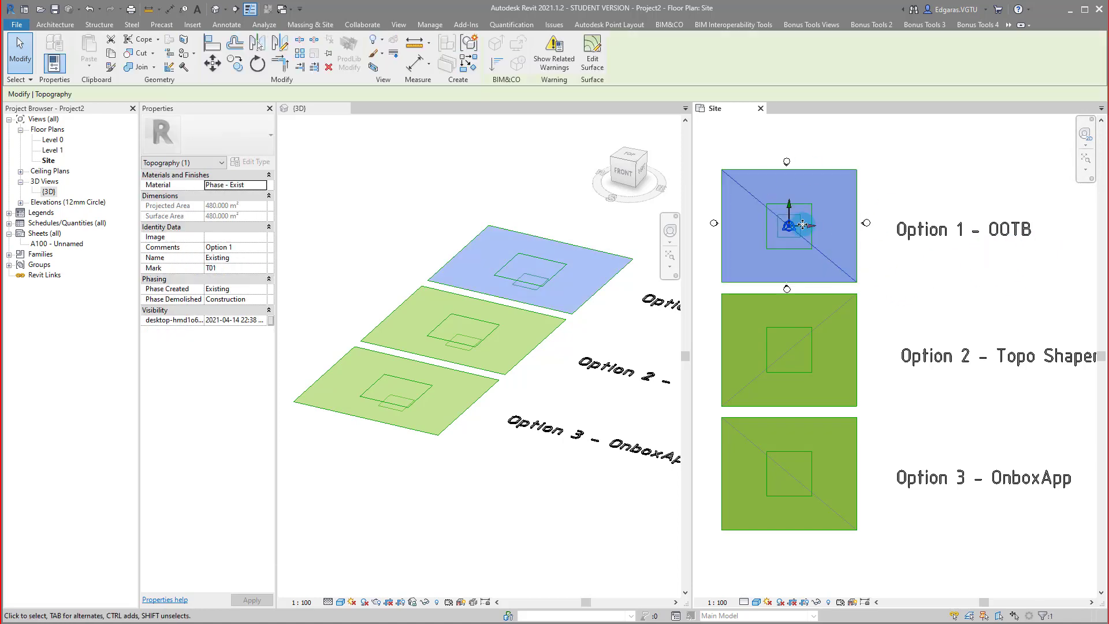
click(310, 24)
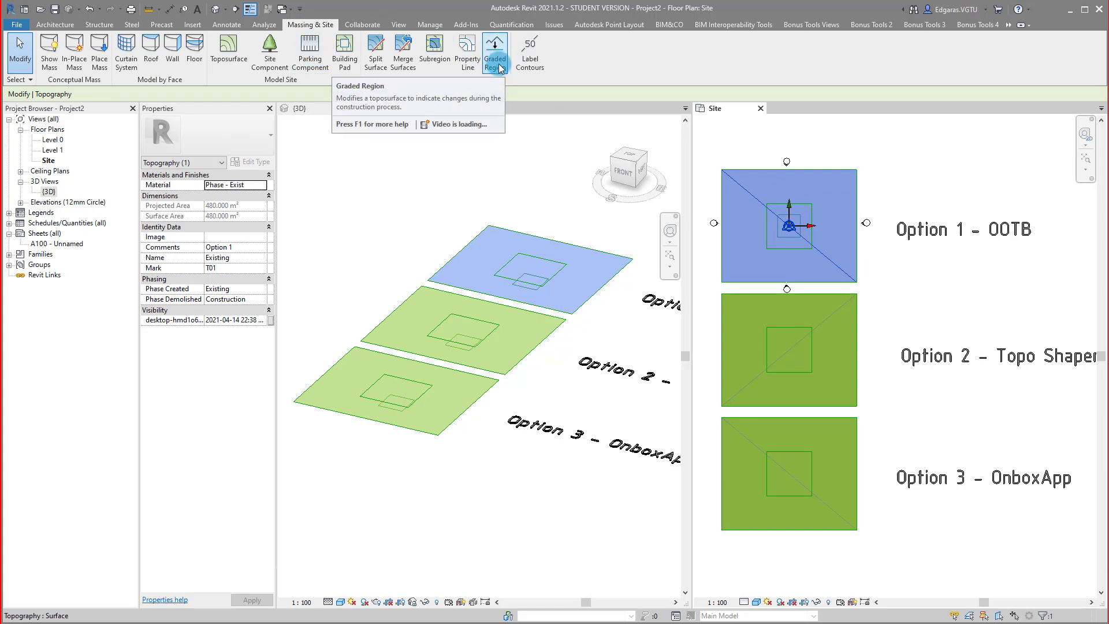
click(498, 65)
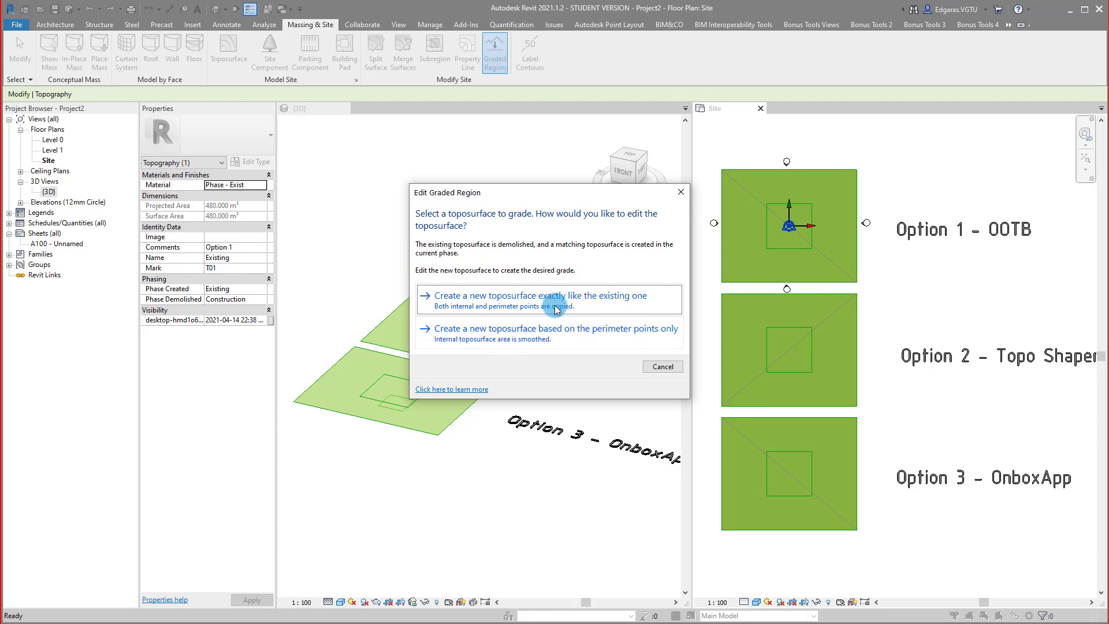
click(525, 301)
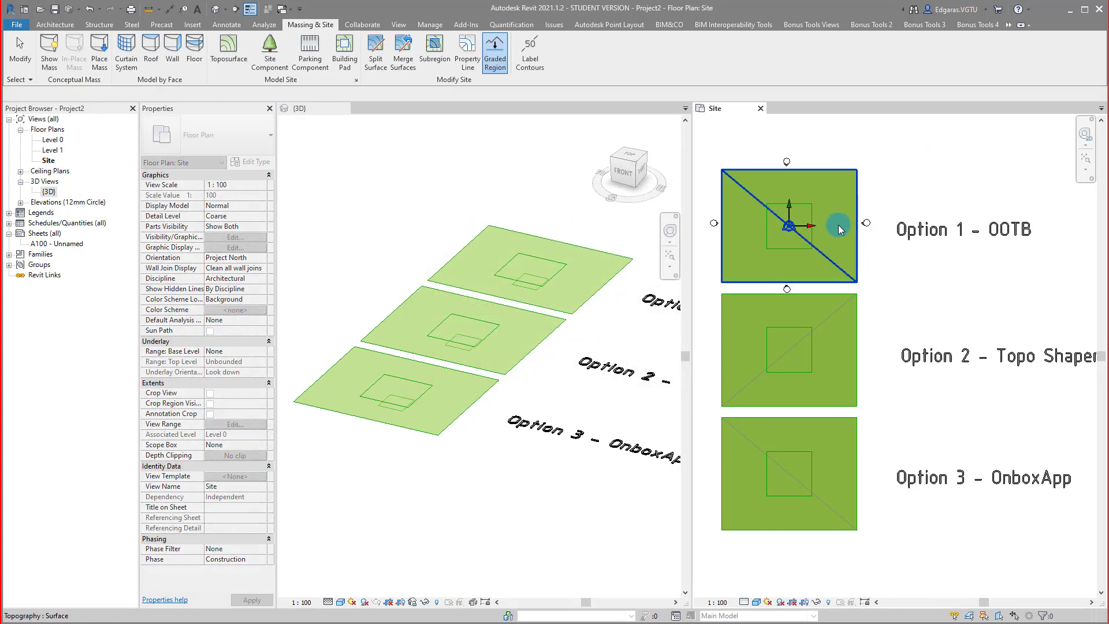
click(826, 260)
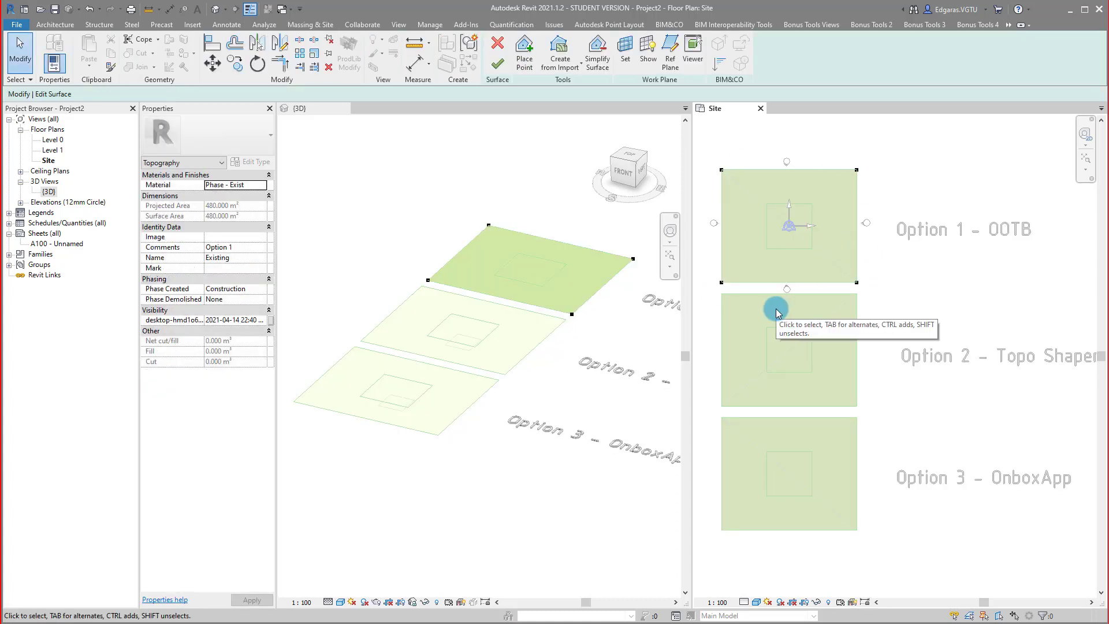
Step: Place surface points at elevation 0.0 on the four corners of the outer square in the Option 1 surface
click(525, 62)
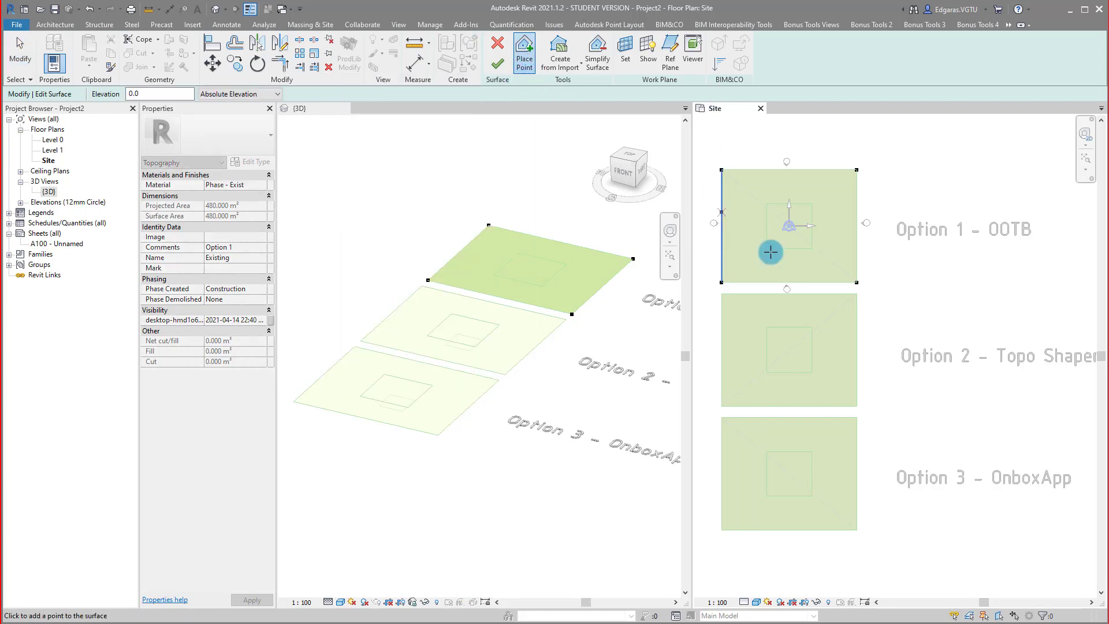
click(766, 203)
click(766, 249)
click(812, 248)
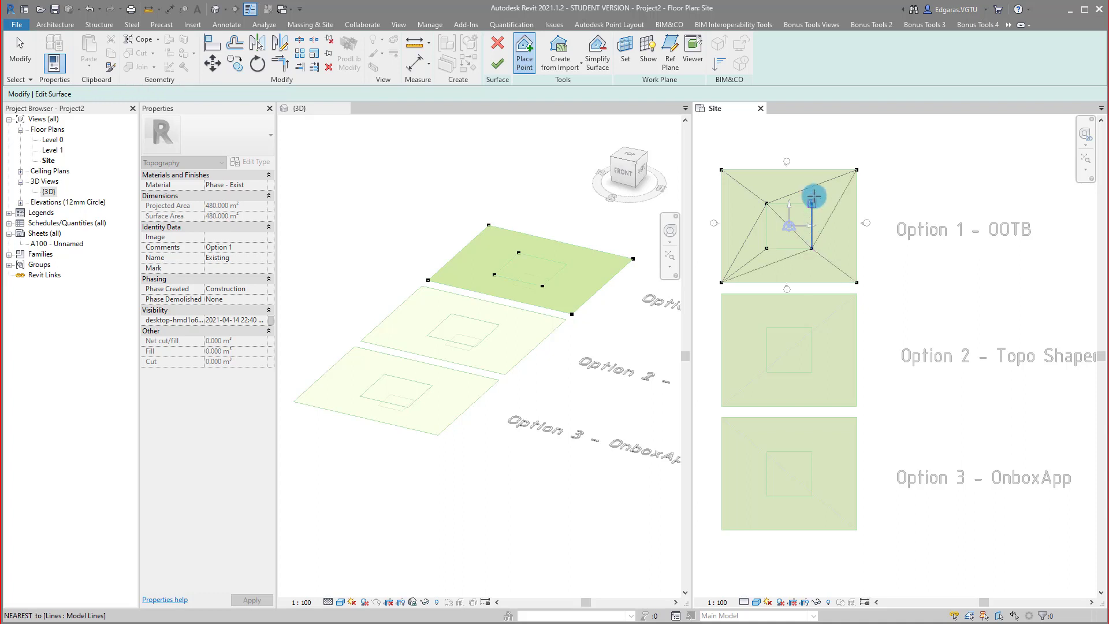
click(812, 203)
Step: Add surface points at elevation 0.0 on the four corners of the inner square in the Option 1 surface
click(777, 214)
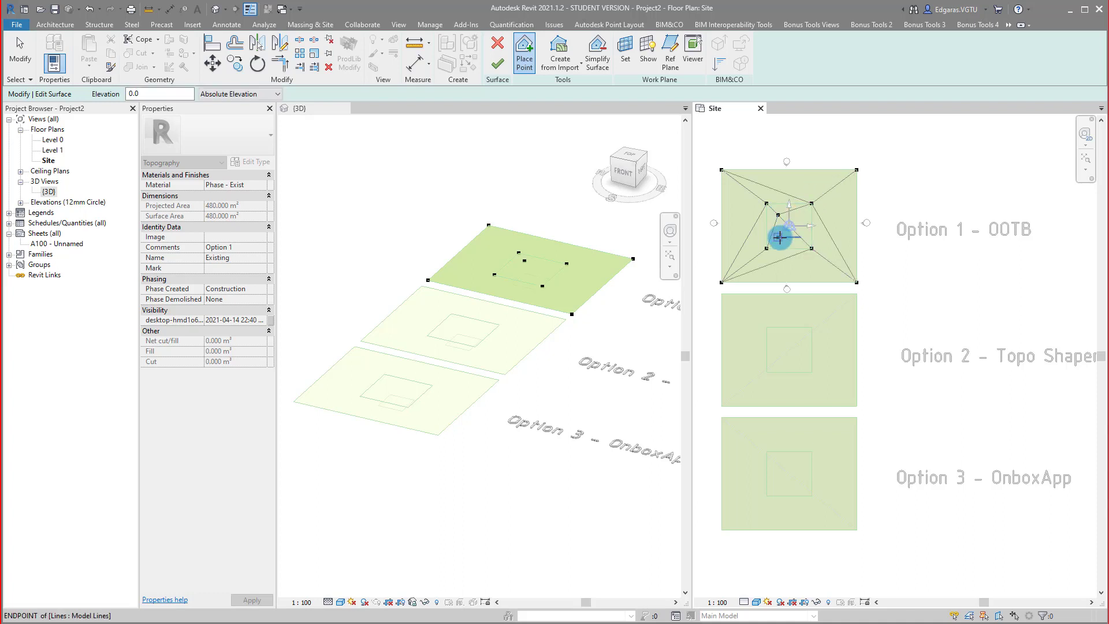
click(778, 238)
click(799, 237)
click(800, 215)
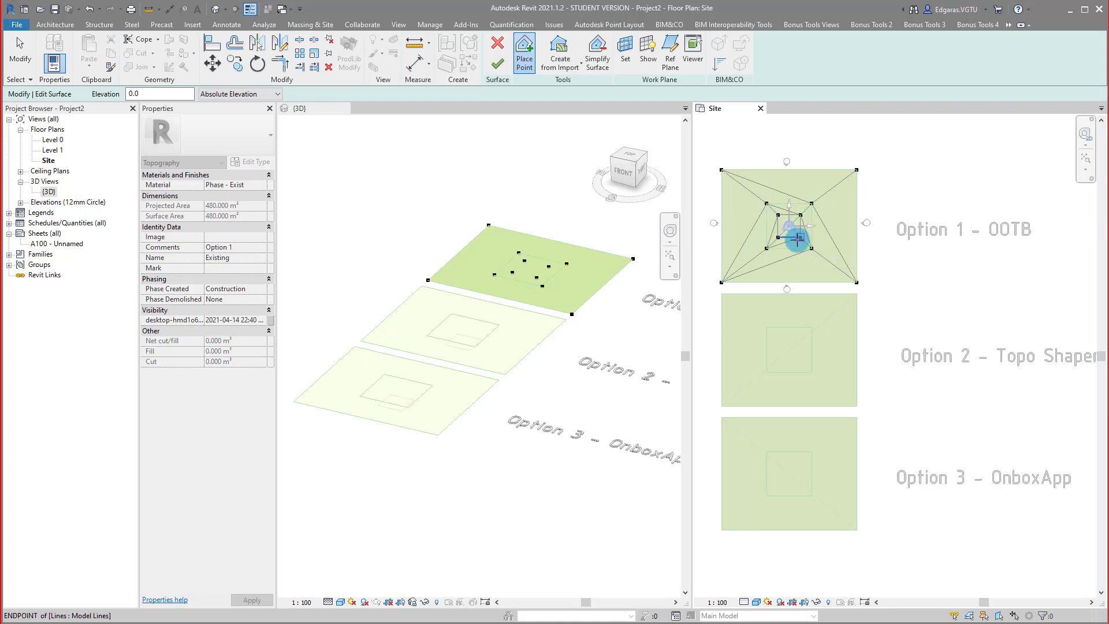
key(Escape)
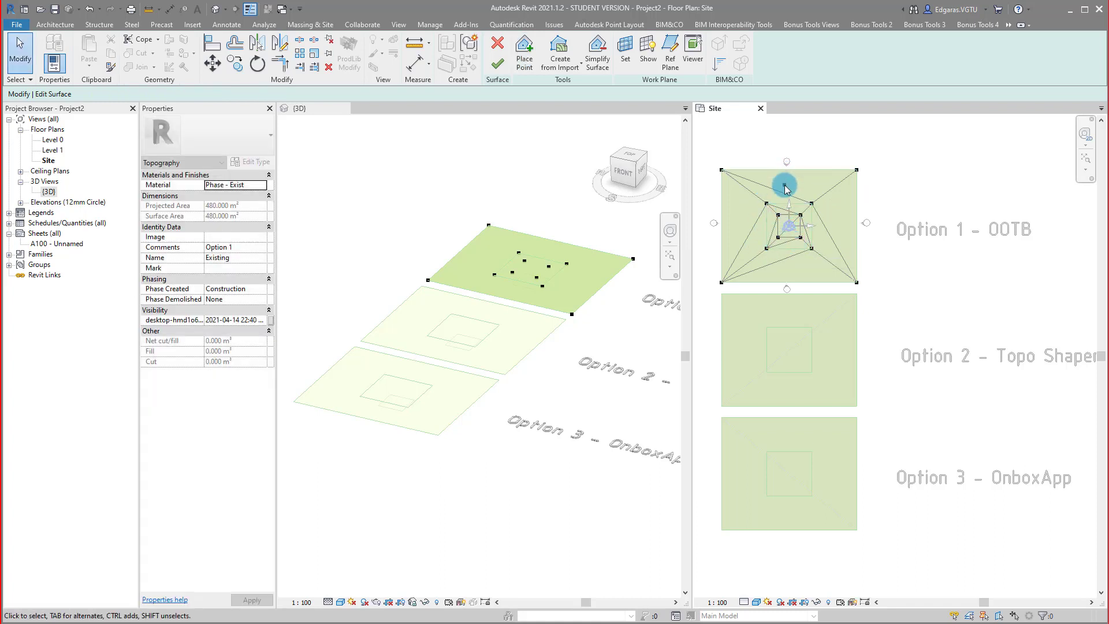
Step: Set the elevation of the four inner square points to -2 m
drag(774, 162, 816, 261)
click(114, 92)
drag(132, 98, 35, 95)
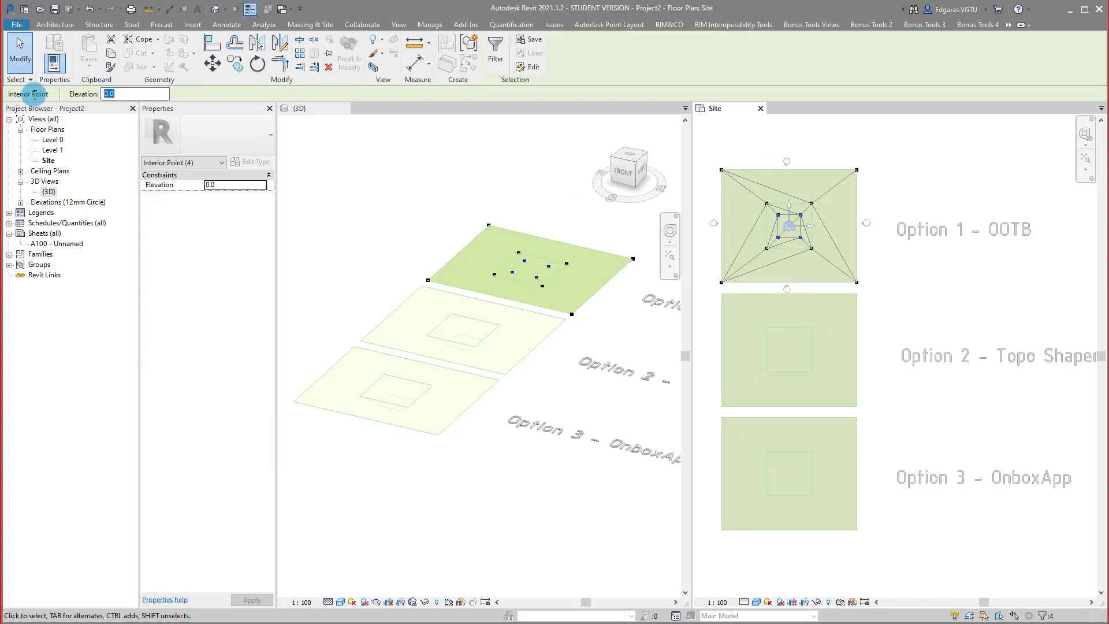
text(-2m)
key(Return)
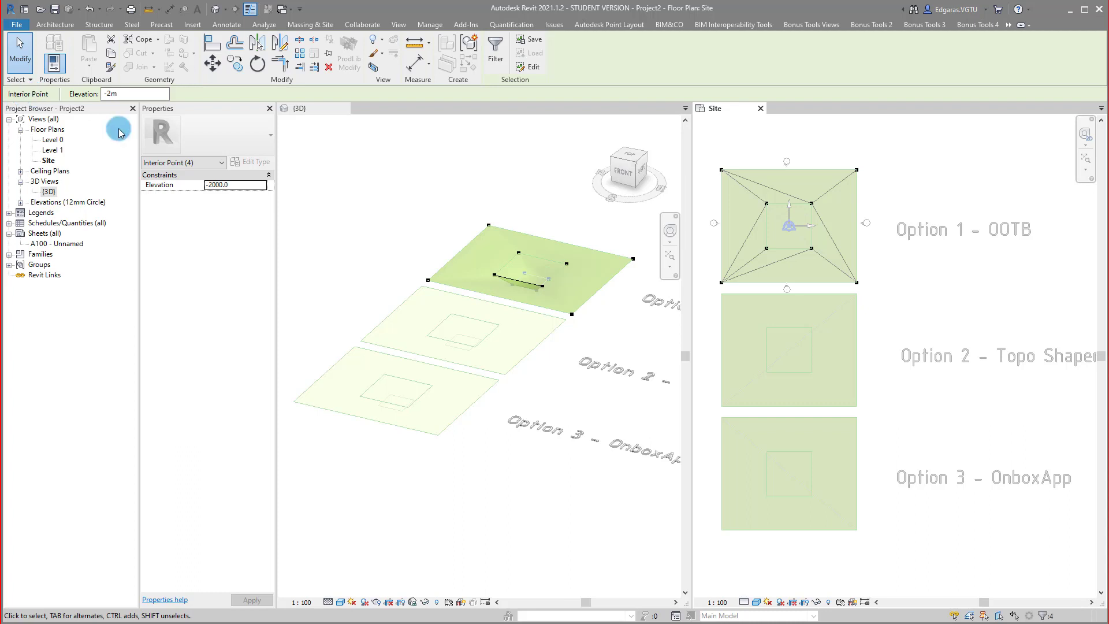
Step: Deselect the interior points and finish the surface edit of the graded Option 1 toposurface
scroll(580, 288, up, 2)
middle_click(528, 345)
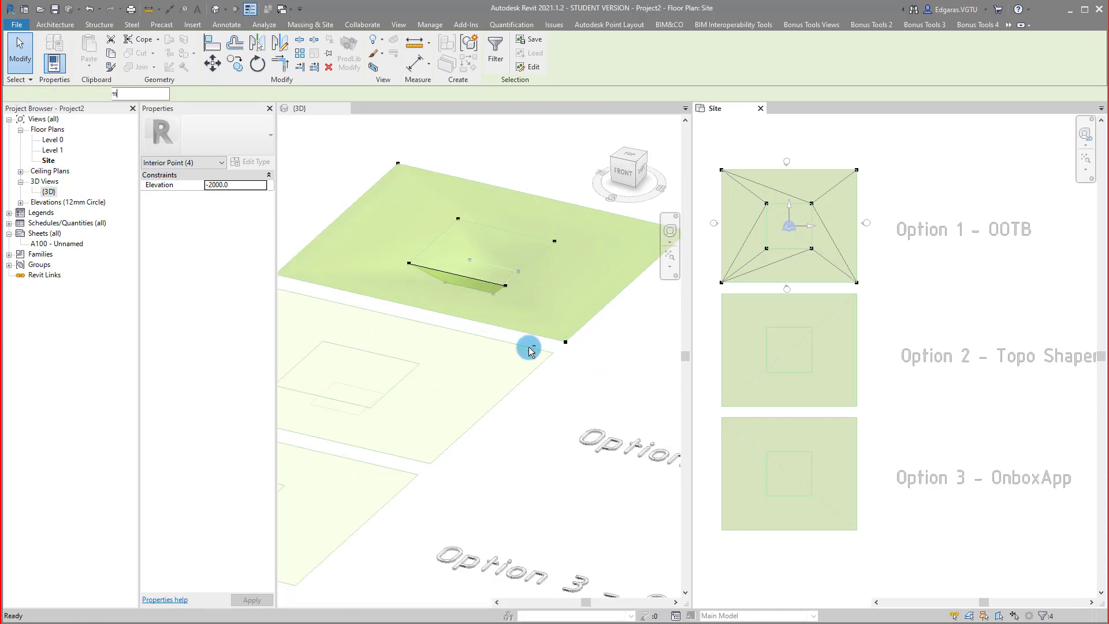
middle_drag(523, 264, 521, 304)
scroll(454, 280, up, 3)
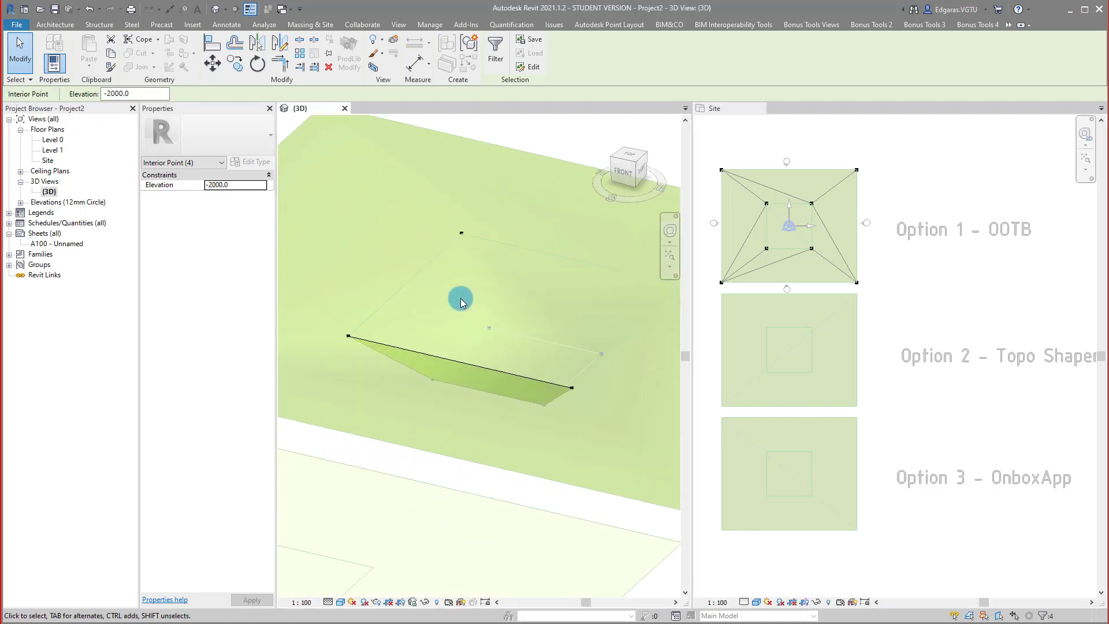
scroll(448, 305, down, 3)
scroll(492, 250, down, 2)
click(433, 286)
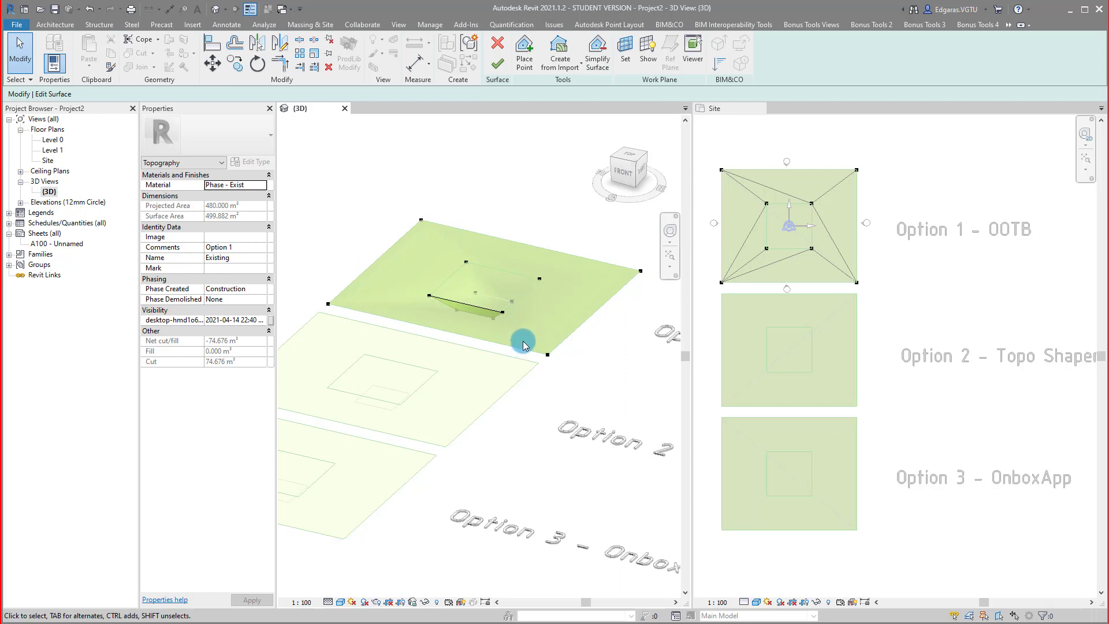
scroll(459, 326, down, 1)
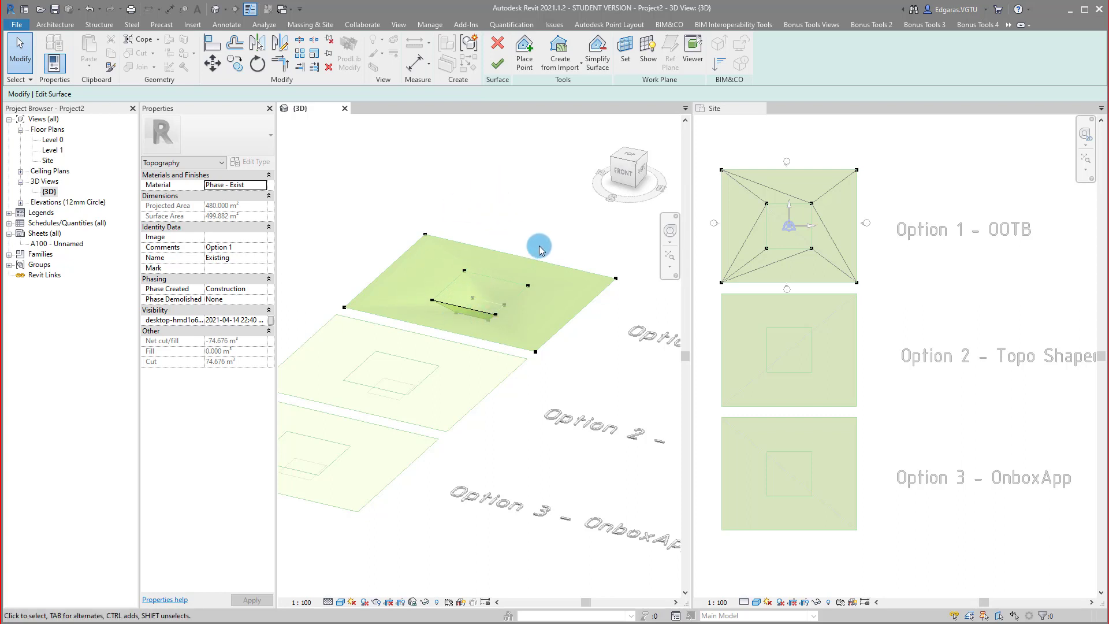
click(497, 63)
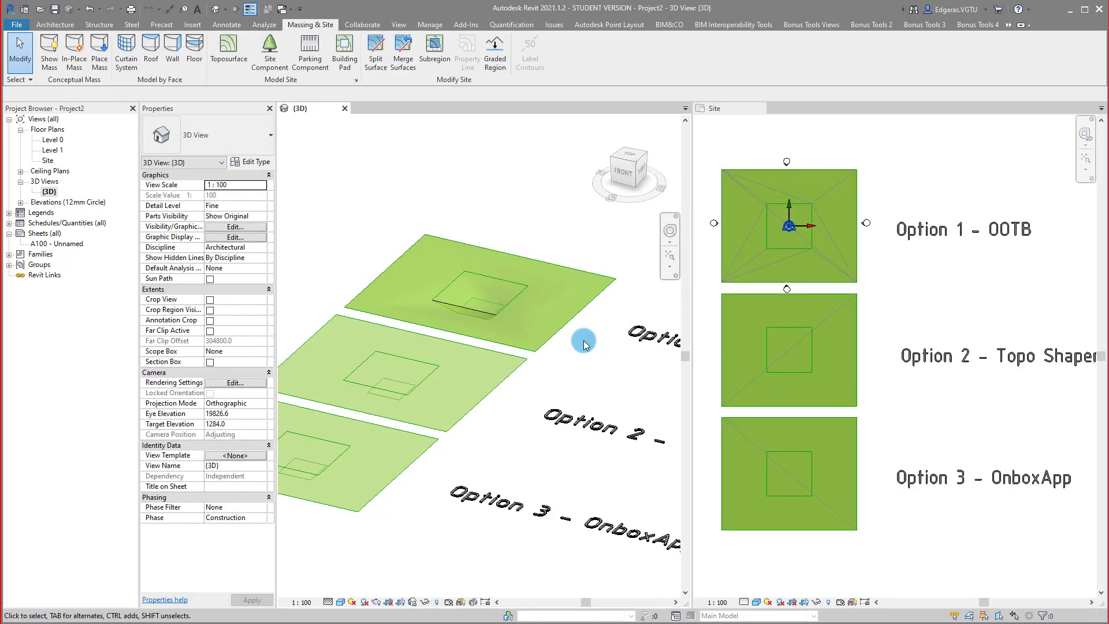
Step: Set the graded Option 1 toposurface's Phase Demolished to Finish, with the name Construction and mark T02
shift+middle_drag(566, 359, 510, 383)
click(506, 415)
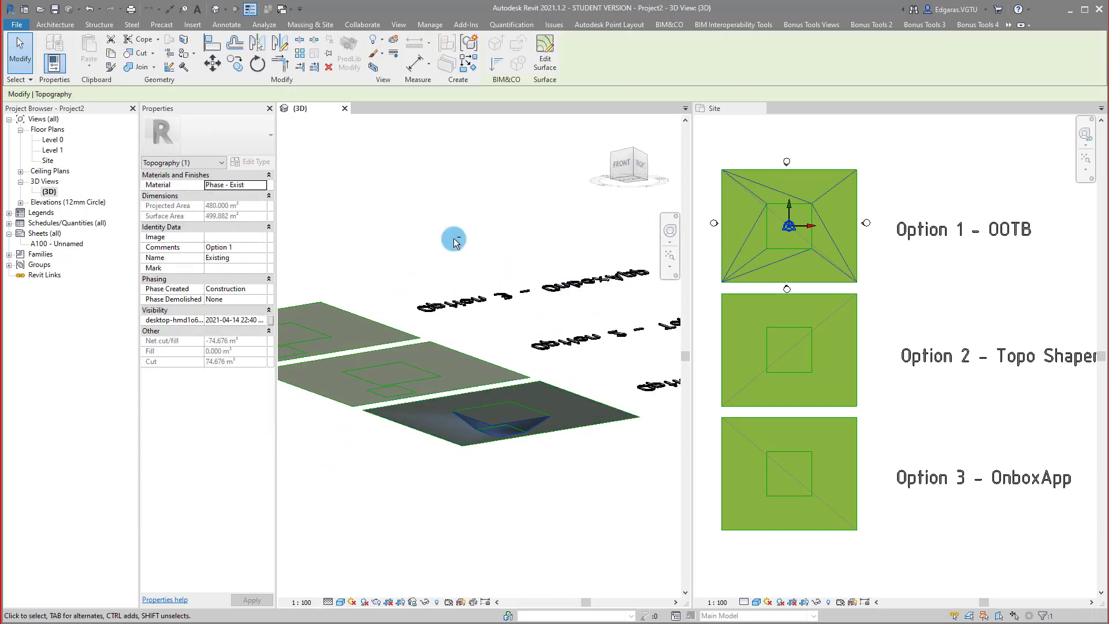
shift+middle_drag(453, 241, 484, 327)
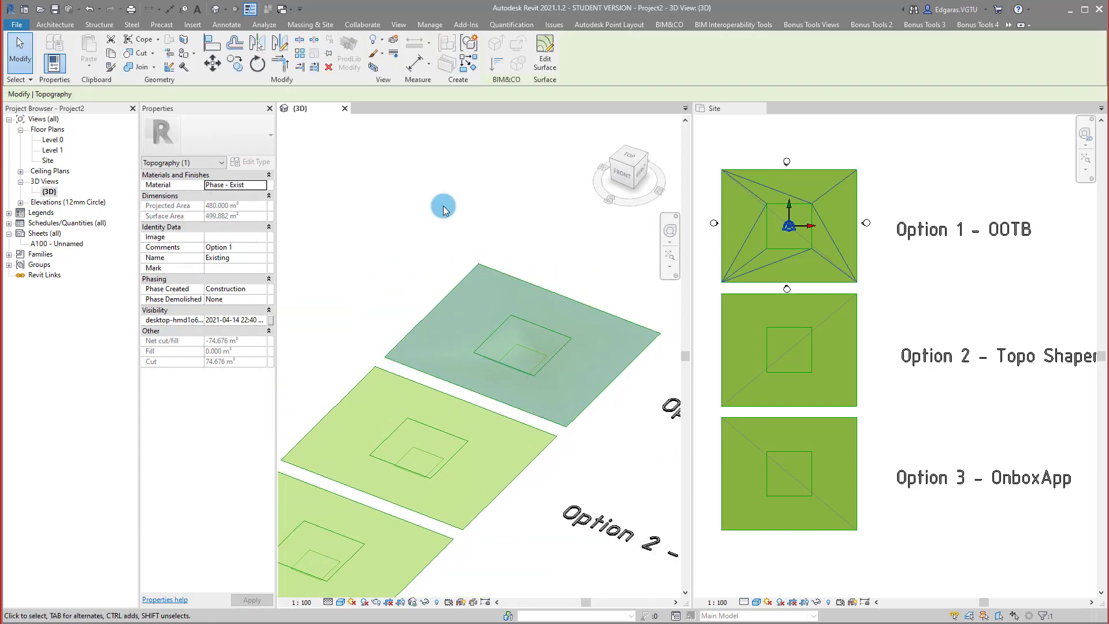
click(265, 300)
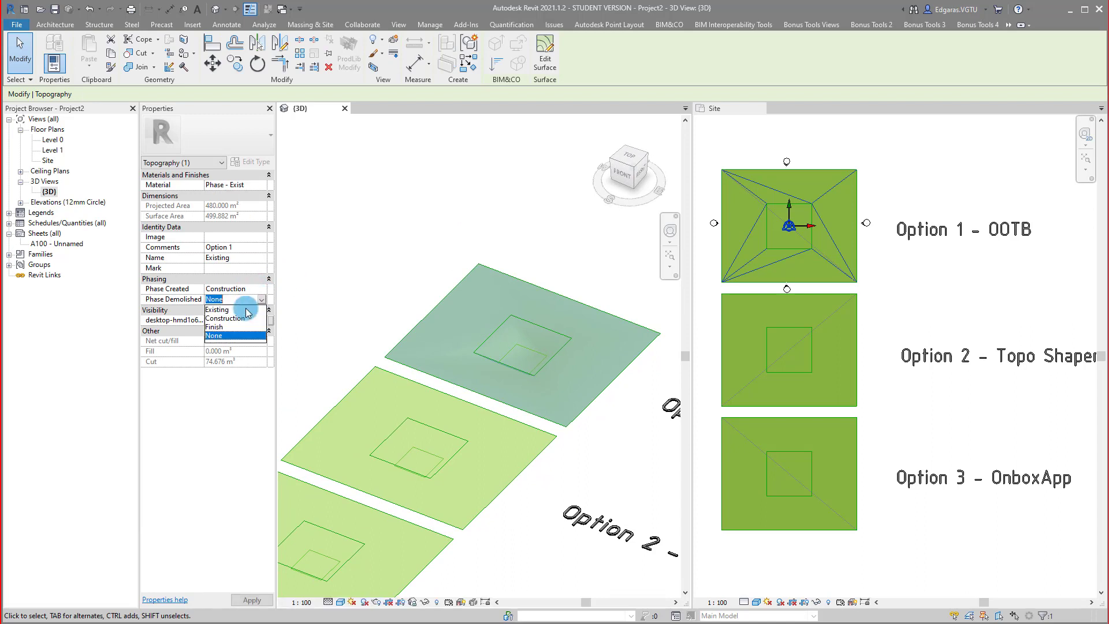
click(218, 326)
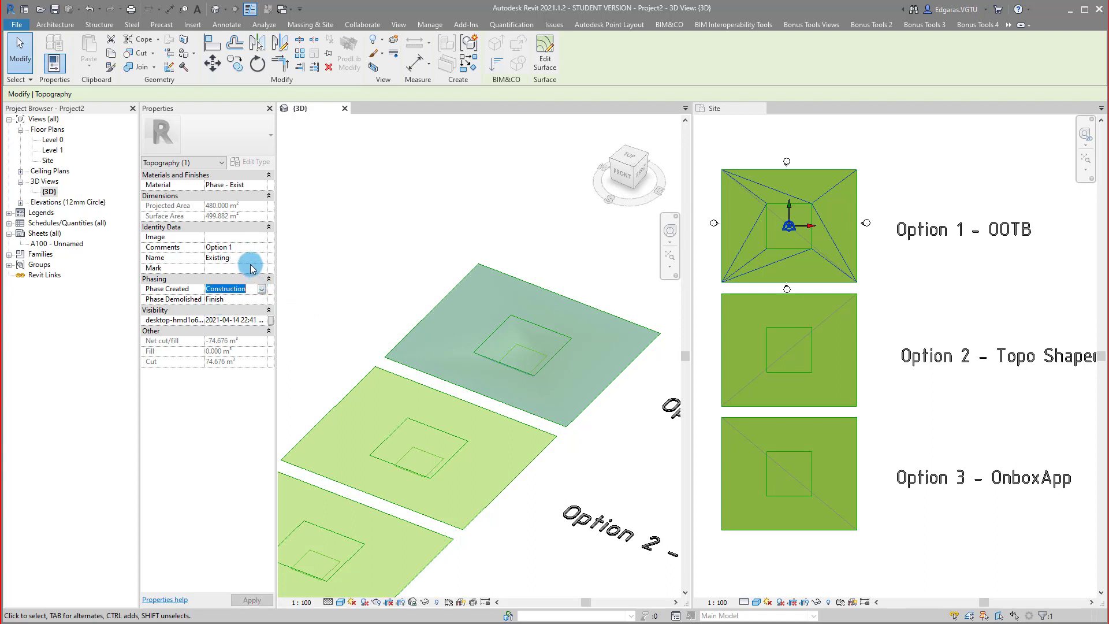
text(Construction)
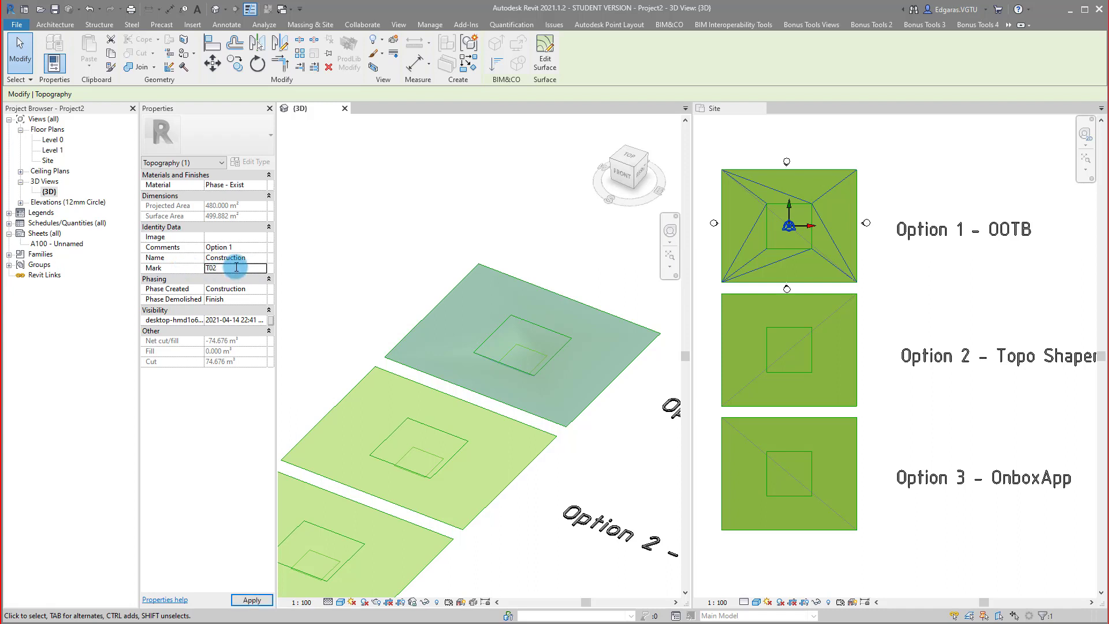
Step: Search the project materials for "phase" and assign Phase - Temporary to the graded toposurface
click(254, 185)
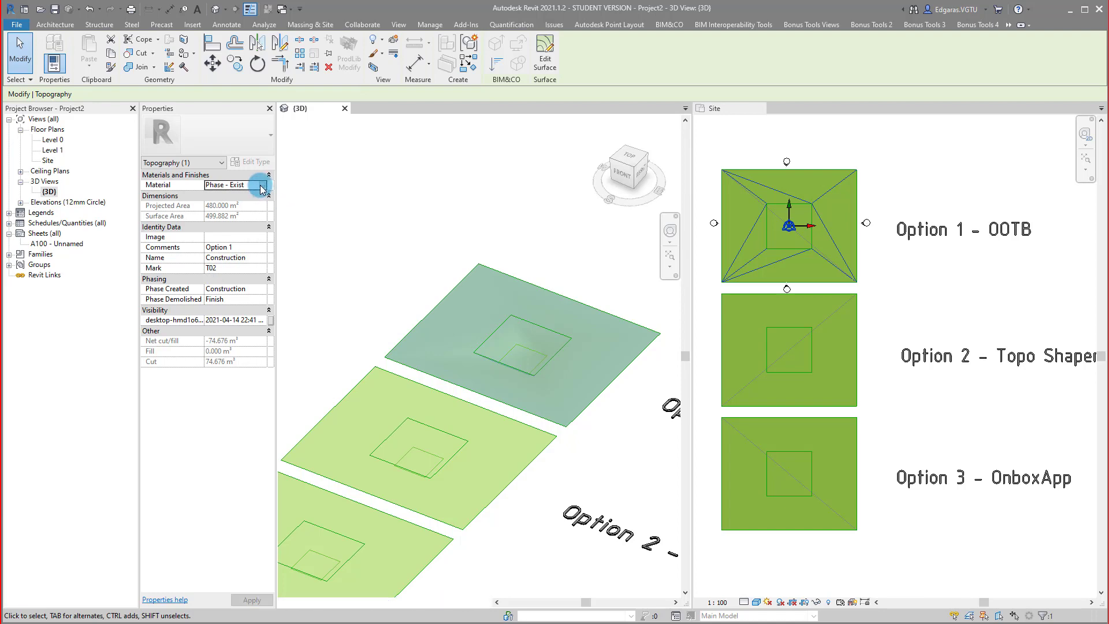
click(262, 185)
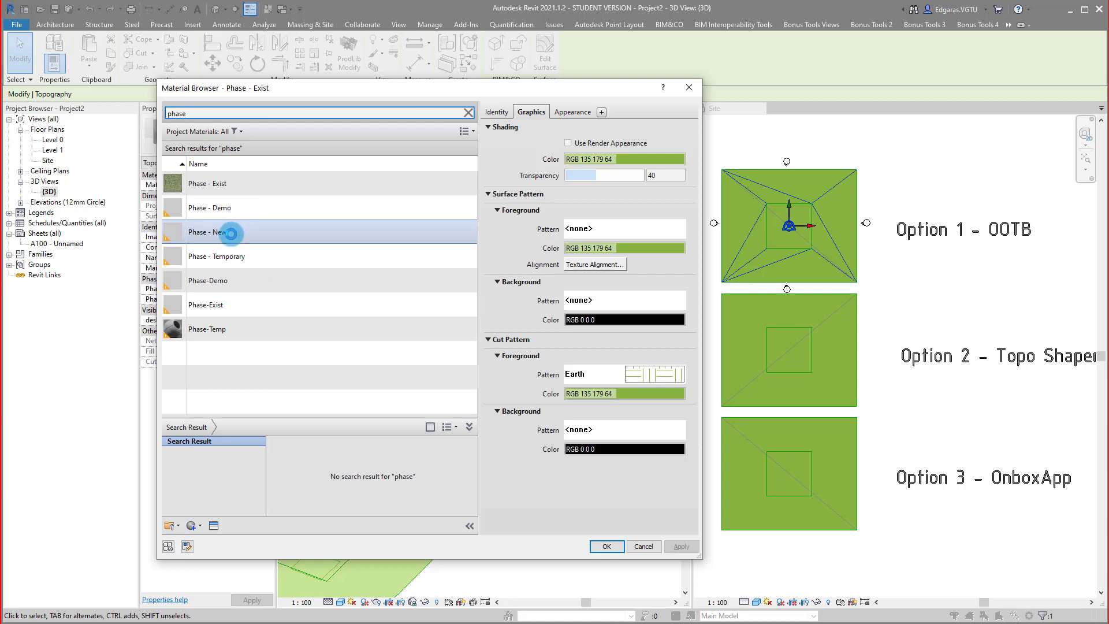
click(233, 230)
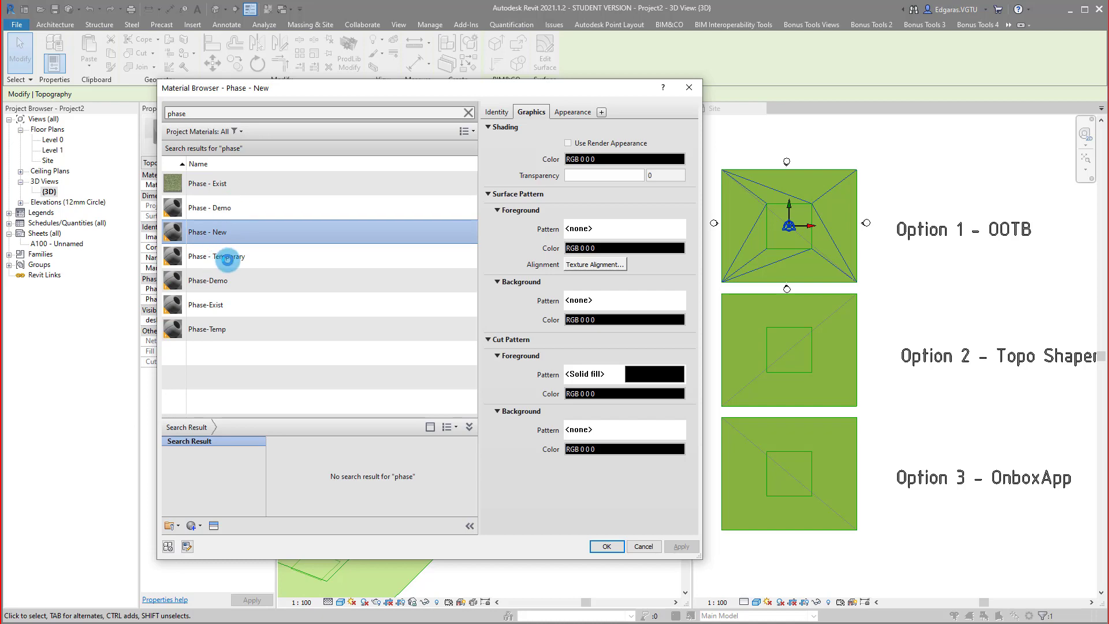
click(231, 256)
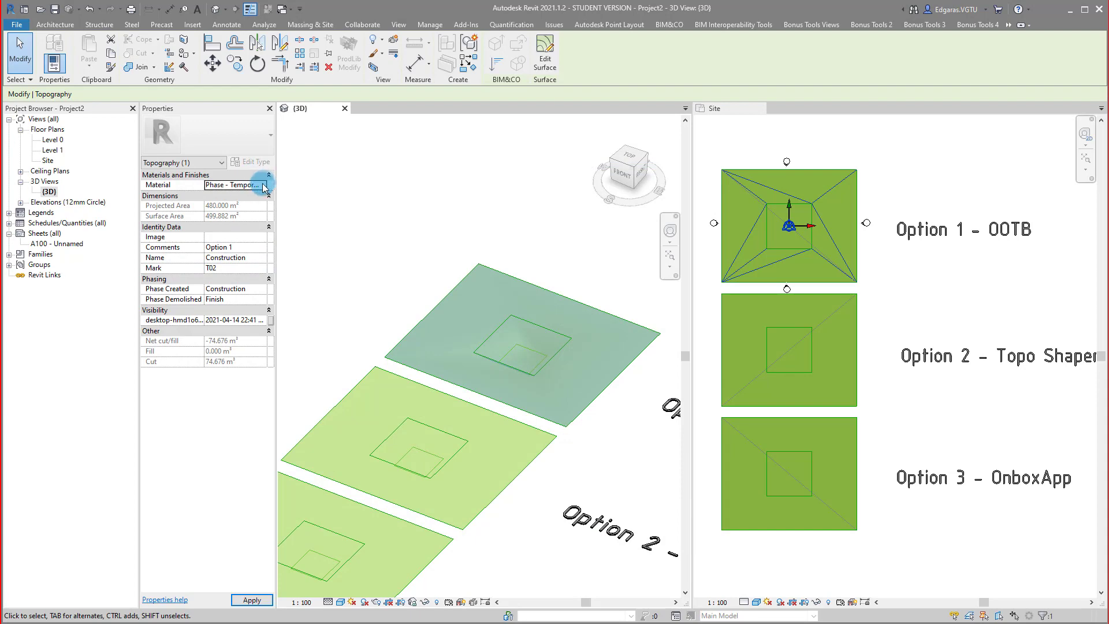
Step: Rename the Phase - Temporary material as Phase - Construction
click(263, 185)
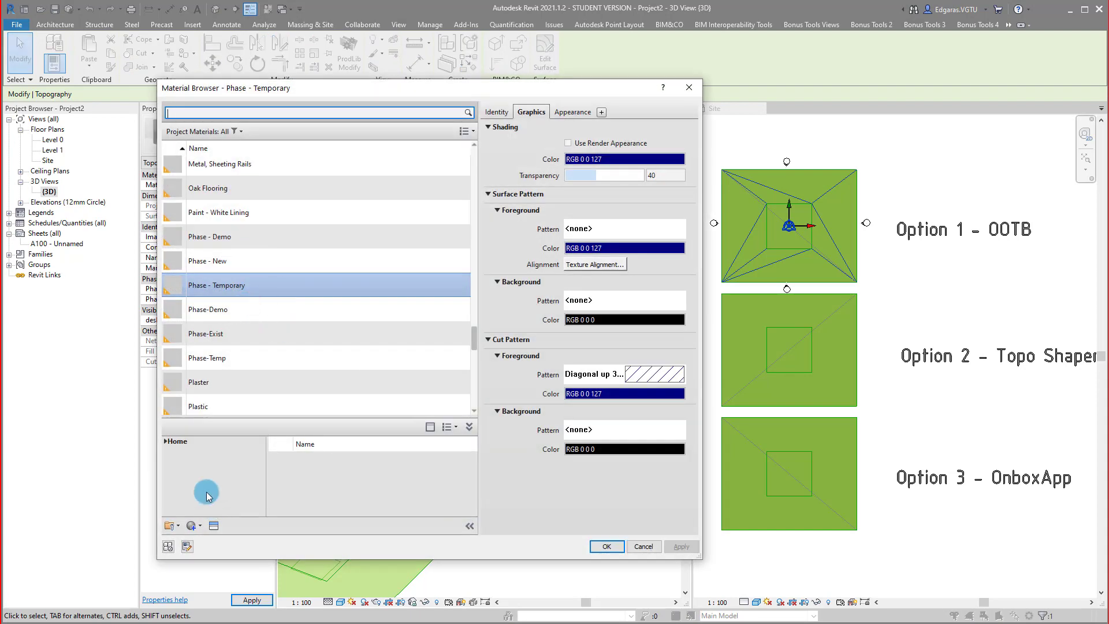
right_click(232, 289)
click(260, 309)
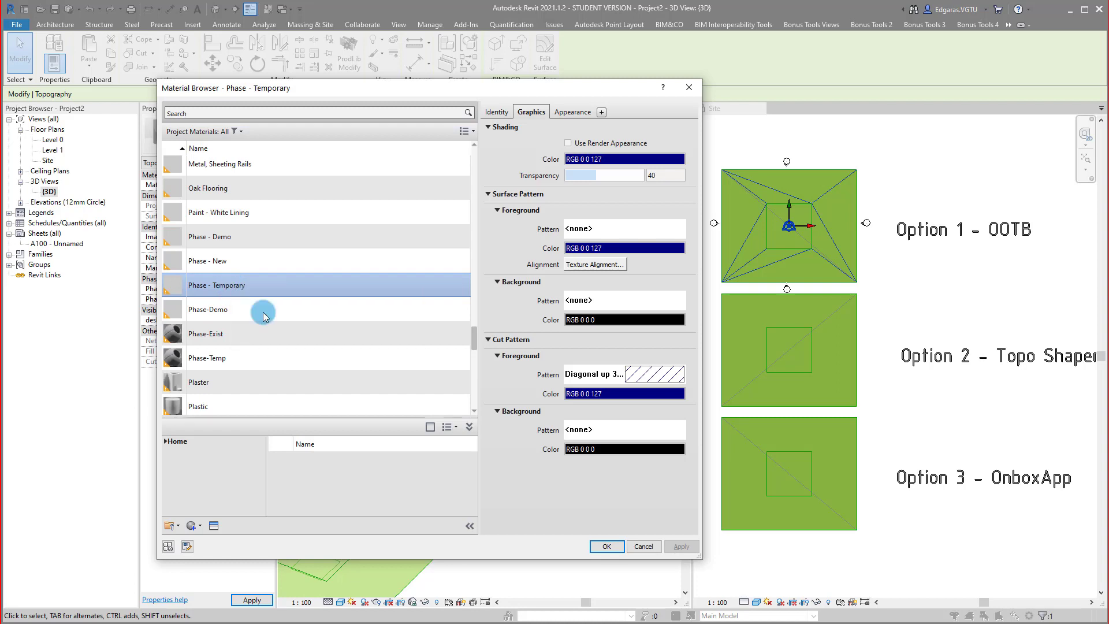
text(C)
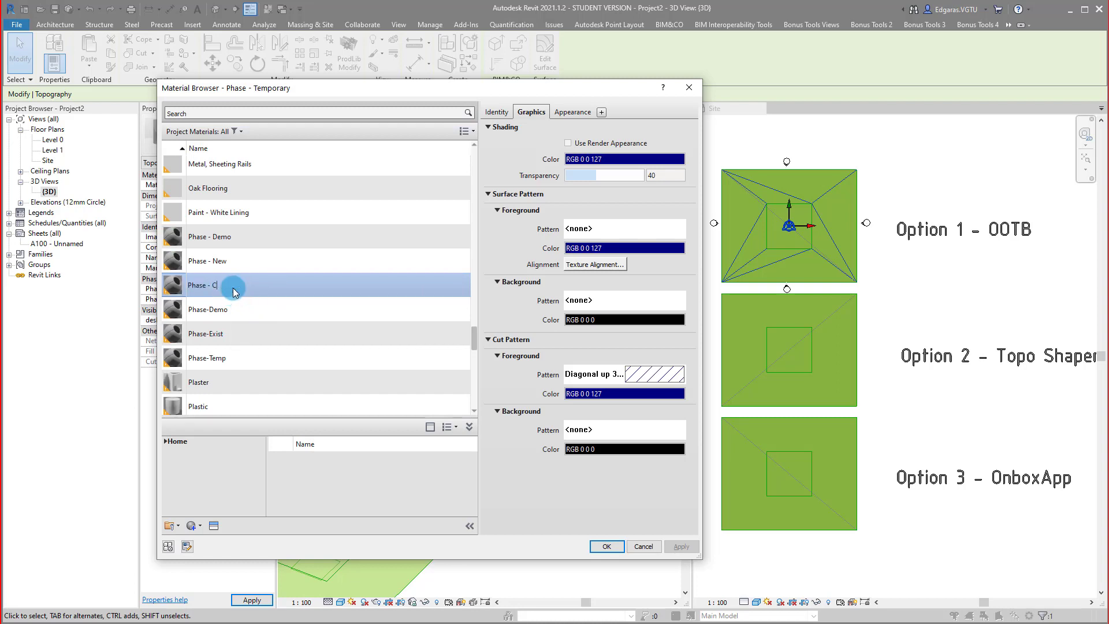
text(onstruction)
key(Return)
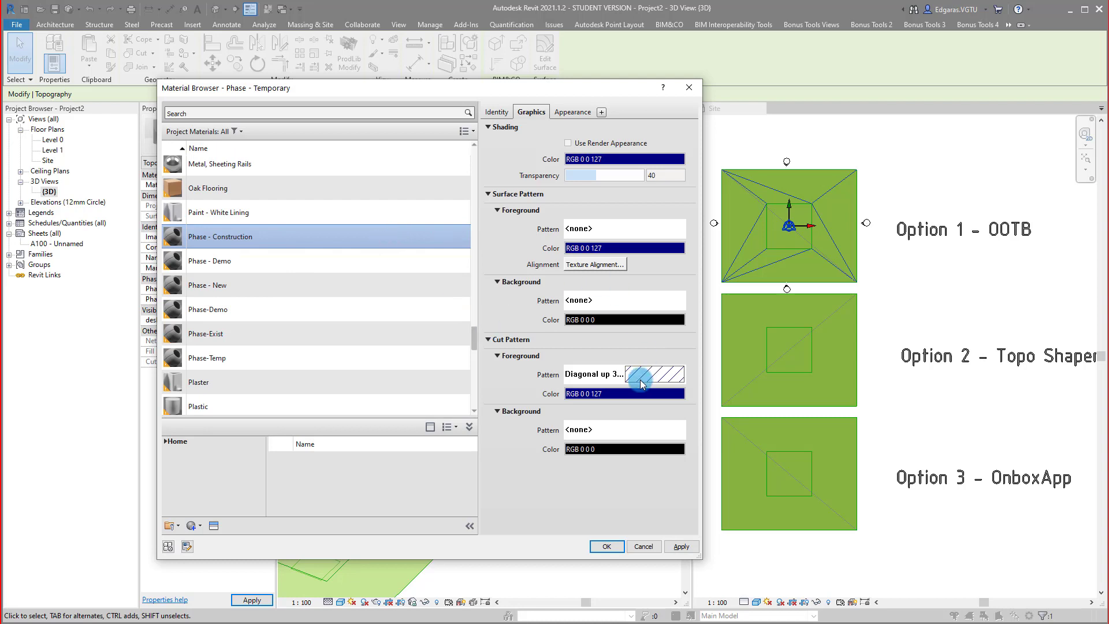
Step: Set the Phase - Construction material's cut foreground to the Earth pattern in red, RGB 221 34 34
click(620, 395)
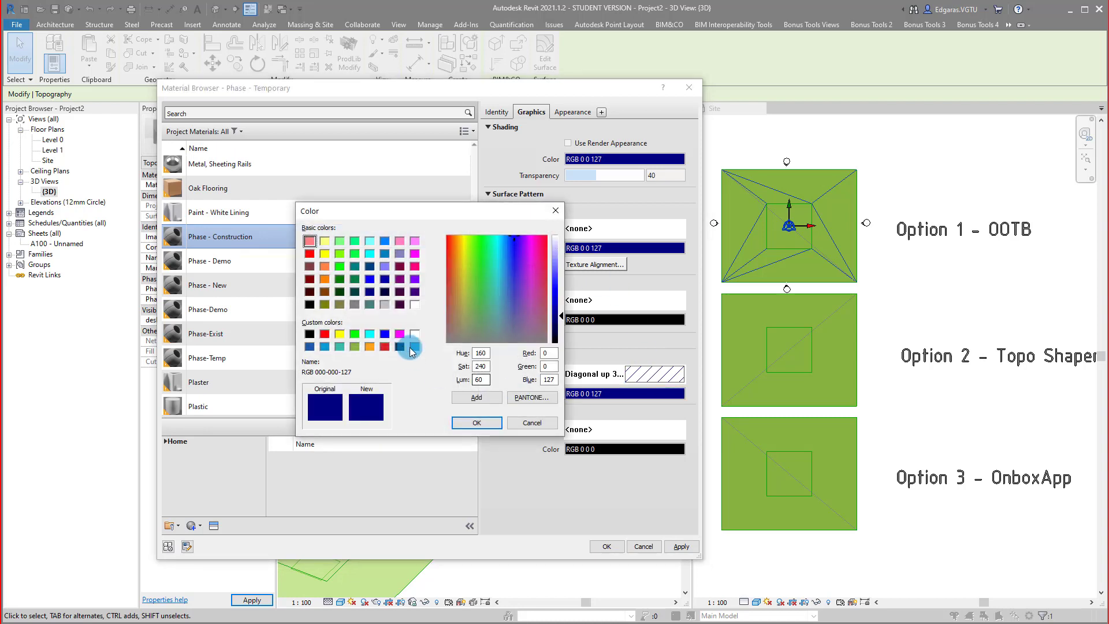
click(384, 347)
click(471, 422)
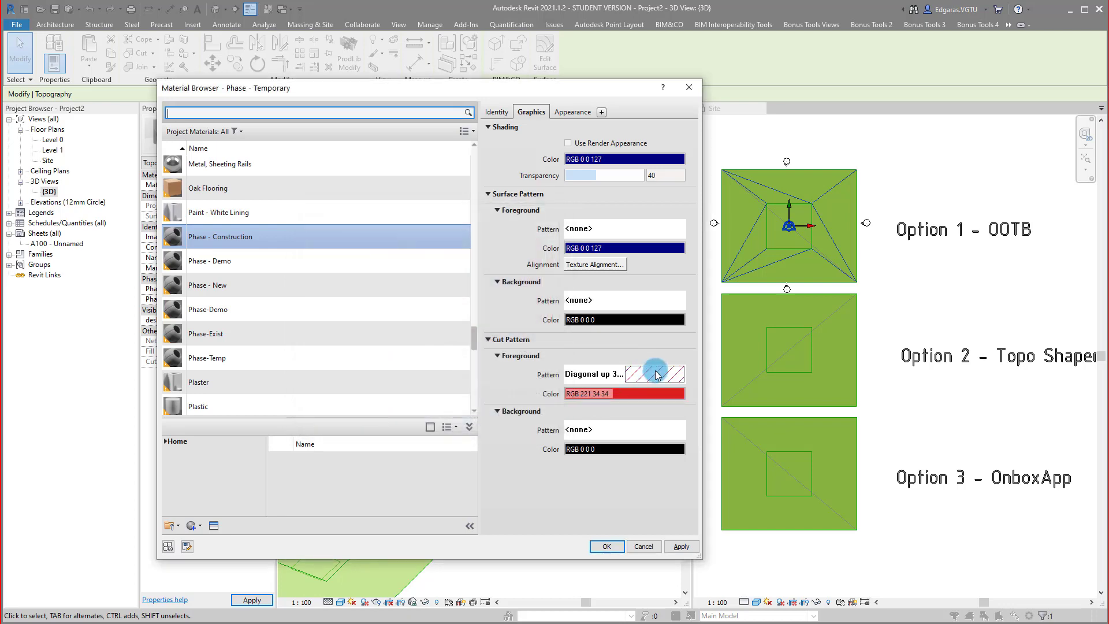
click(658, 374)
click(456, 396)
click(438, 434)
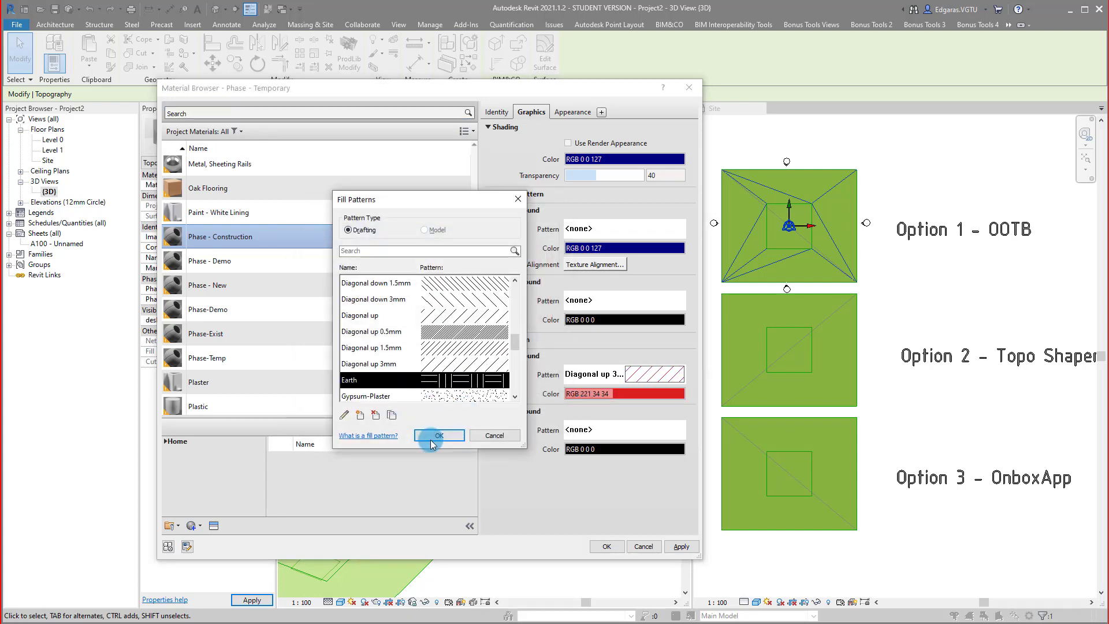
Step: Set the Phase - Construction material's surface foreground pattern colour and shading colour to red, RGB 221 34 34
click(635, 249)
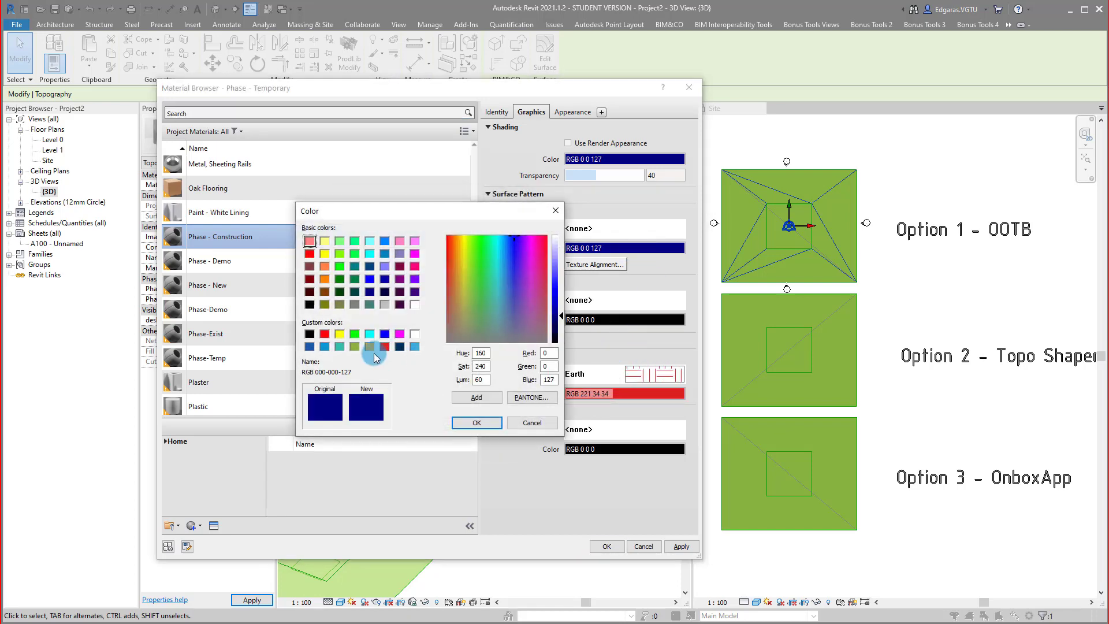
click(384, 347)
click(476, 422)
click(629, 159)
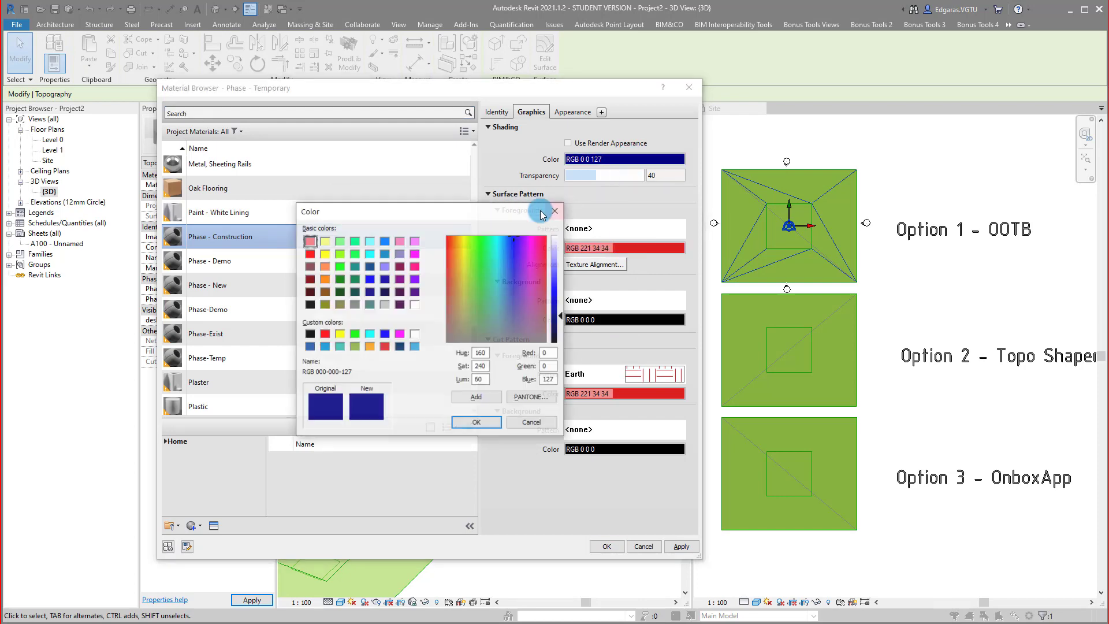
click(384, 347)
click(483, 421)
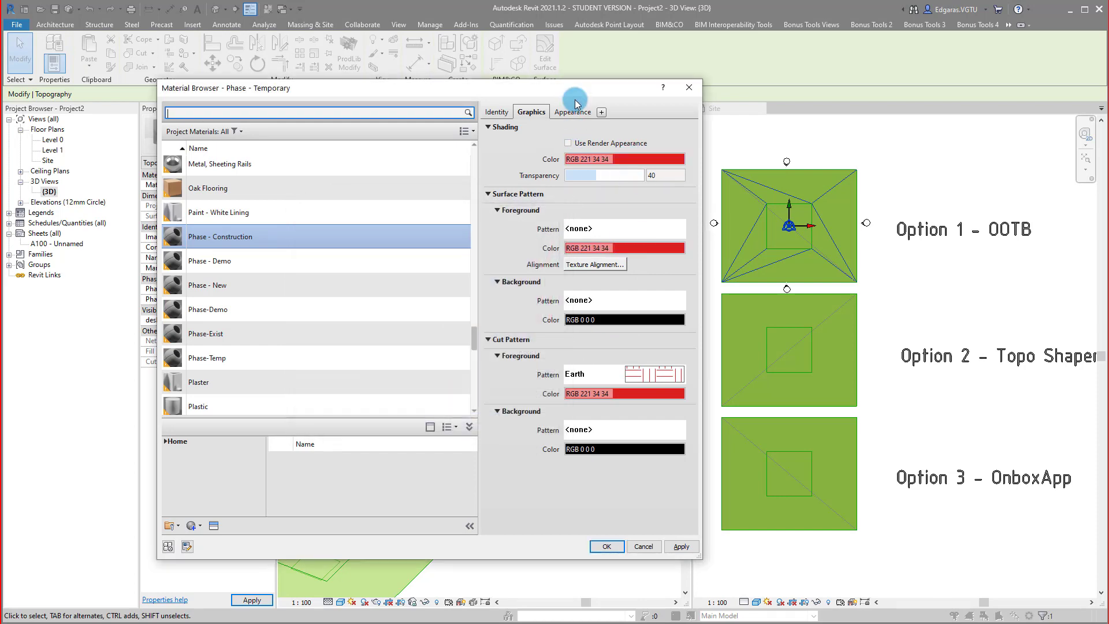
Step: Replace the Phase - Construction material's appearance asset with Grass - Generic from the document assets
click(572, 111)
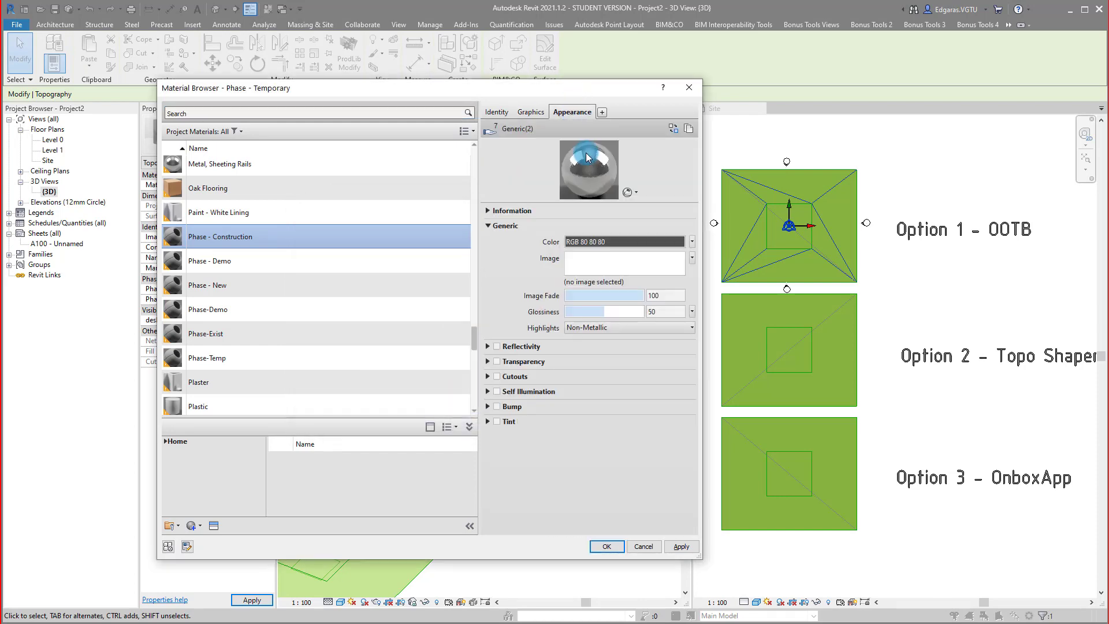
click(672, 129)
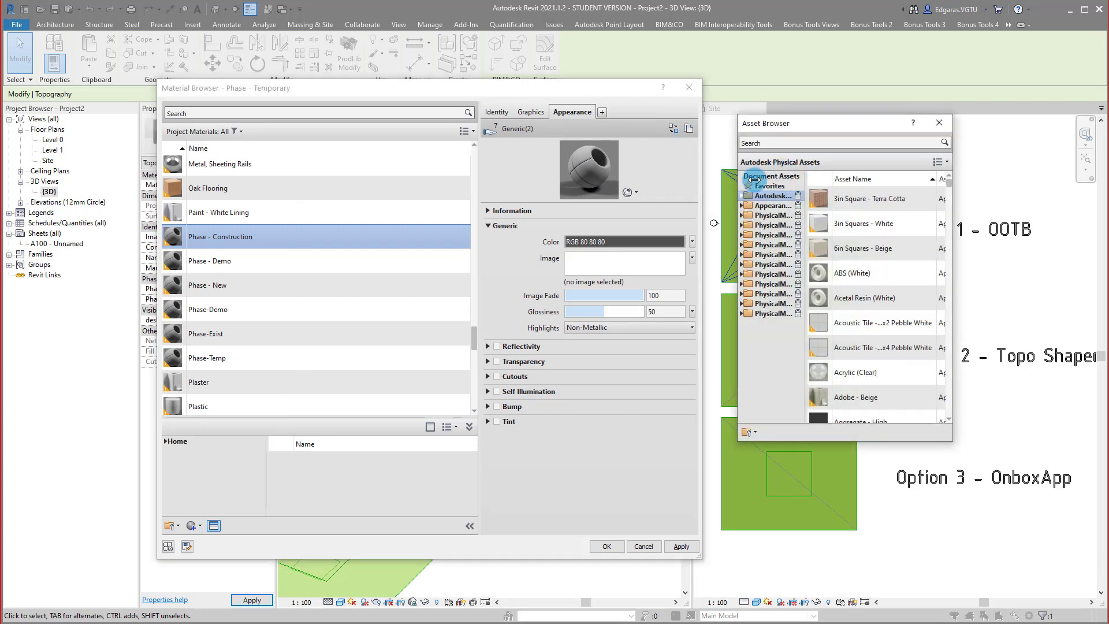
click(768, 175)
scroll(837, 289, down, 5)
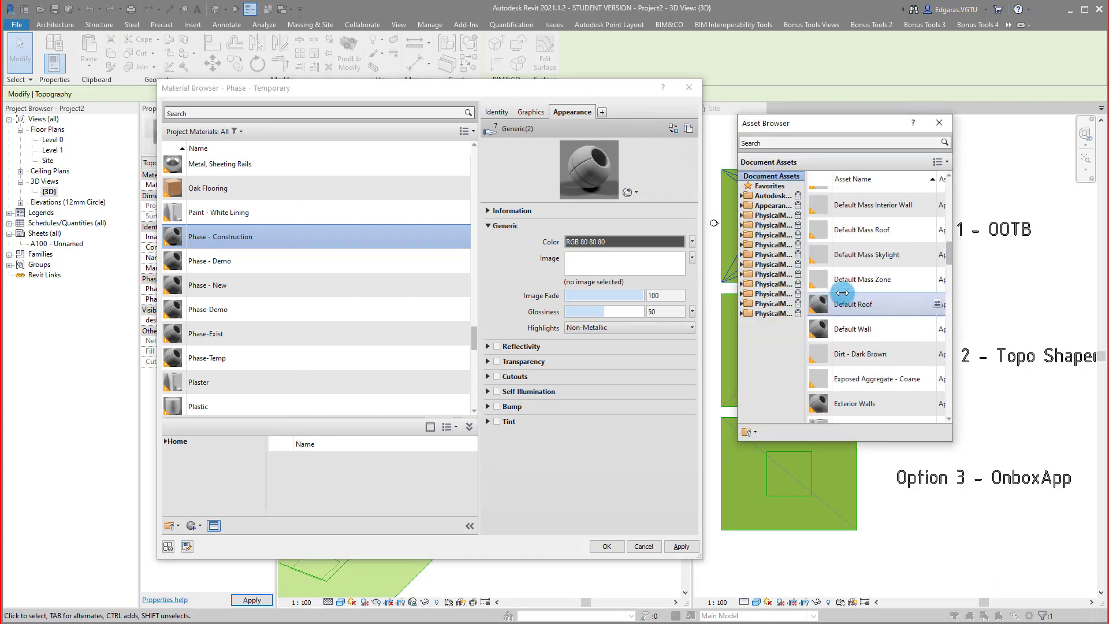
double_click(874, 324)
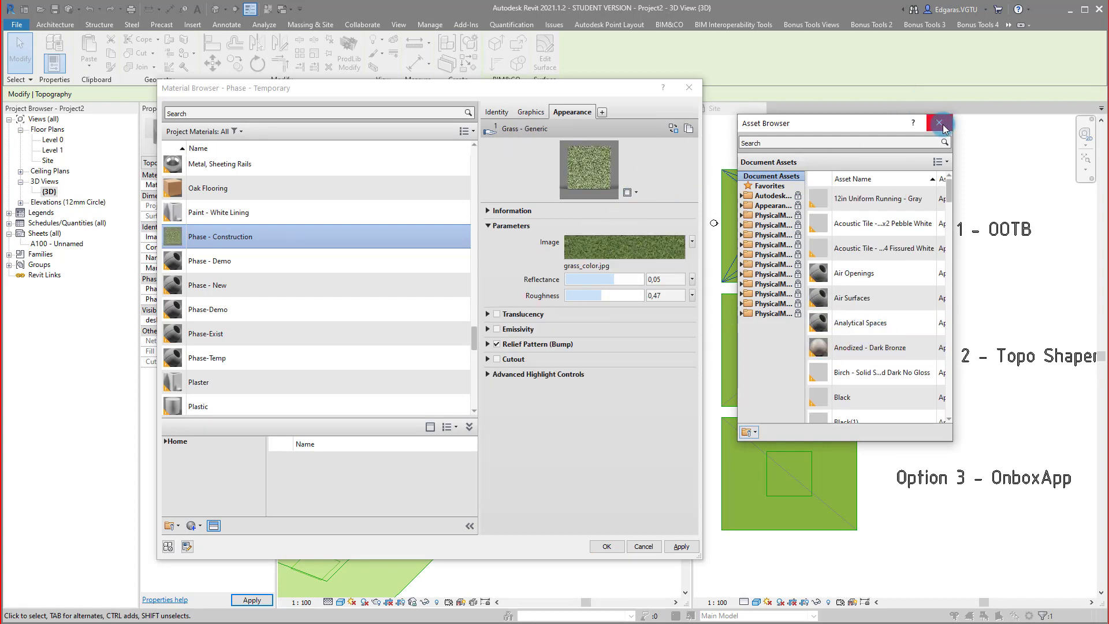
Step: Search the assets for "sand", apply the Sand appearance to Phase - Construction and accept the material changes
click(784, 143)
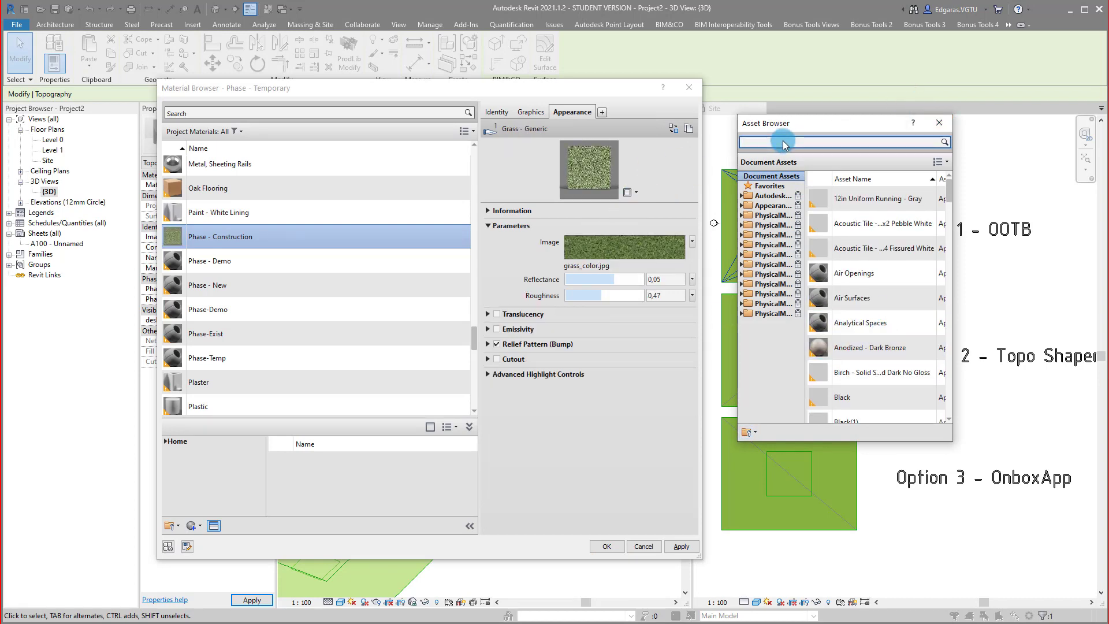
text(sand)
key(Return)
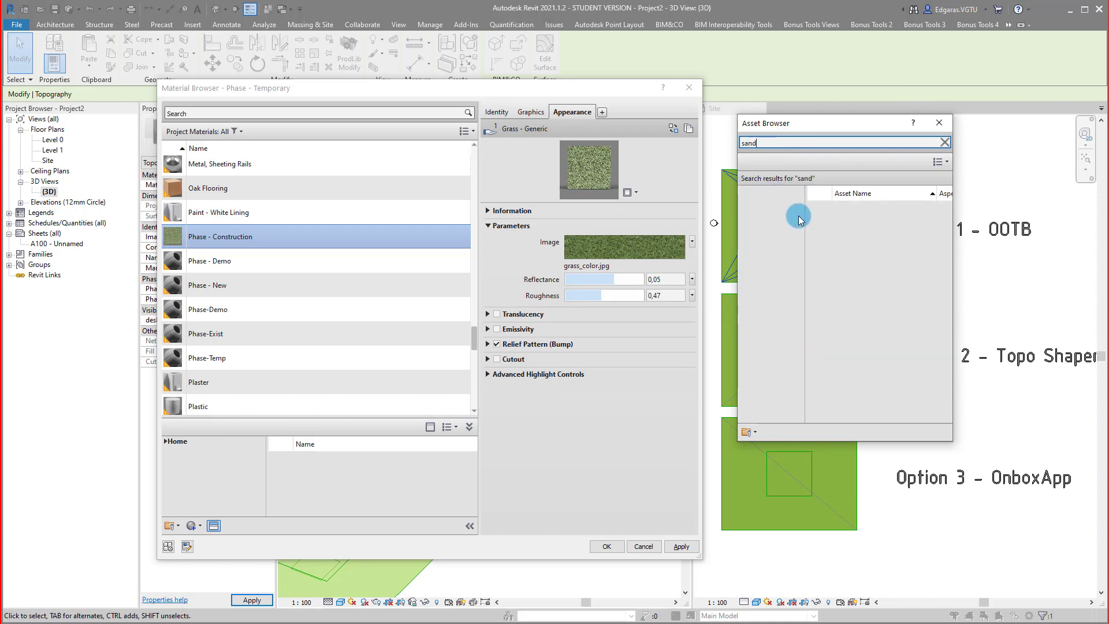
click(898, 214)
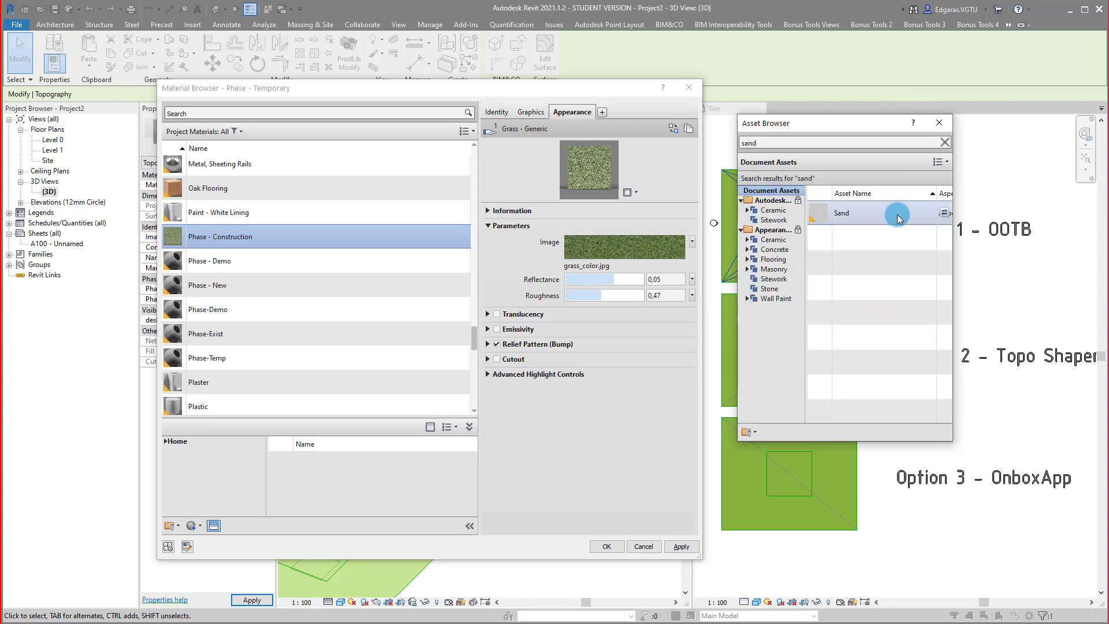
double_click(910, 216)
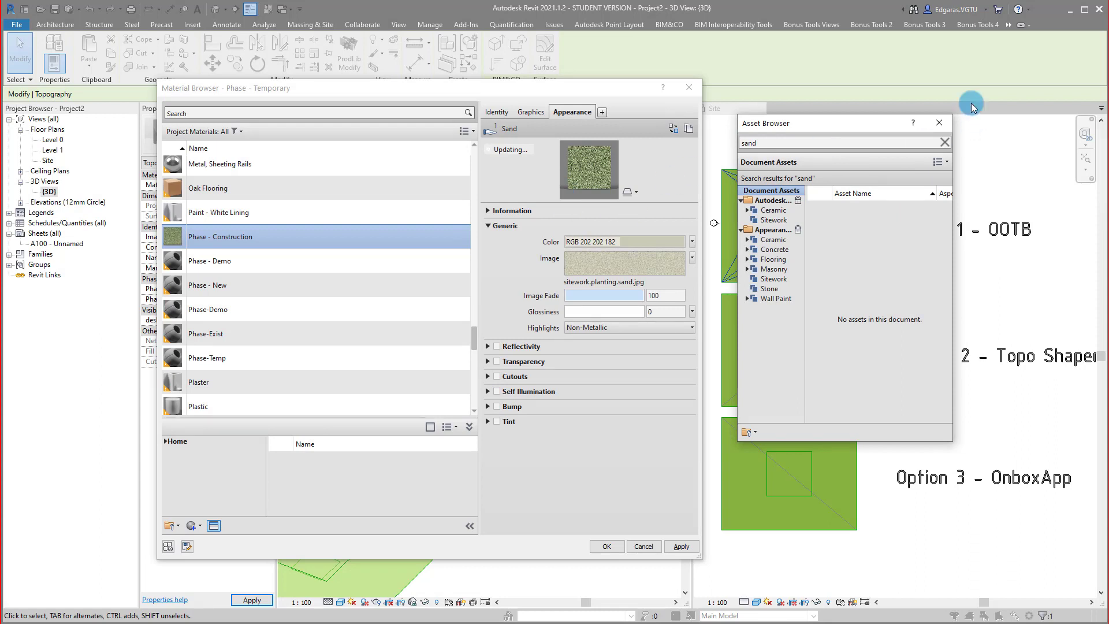
click(937, 124)
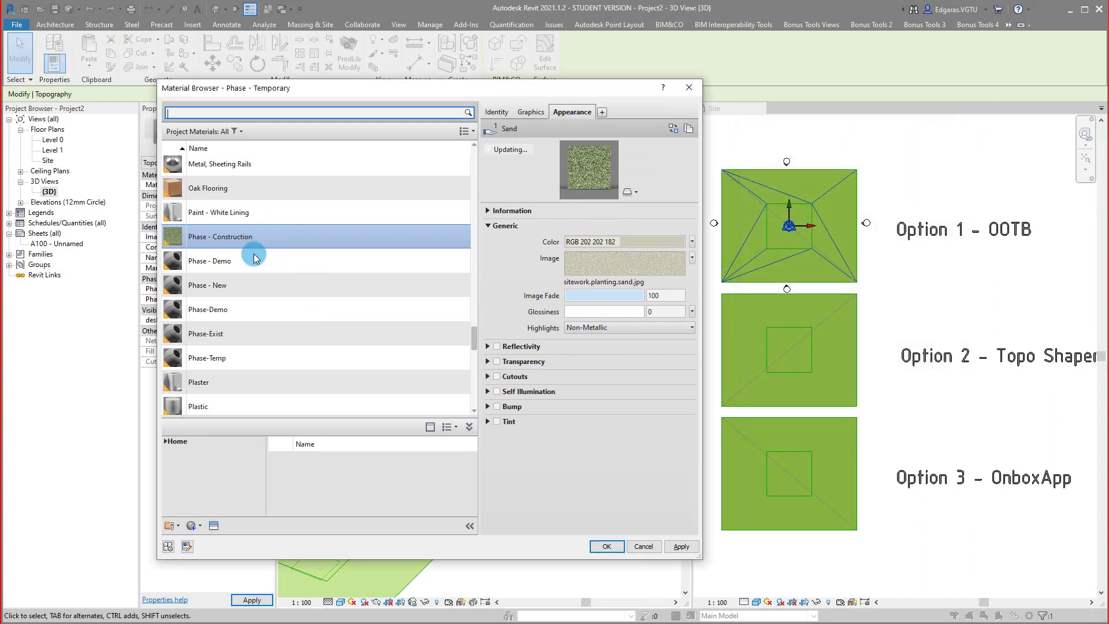
click(606, 546)
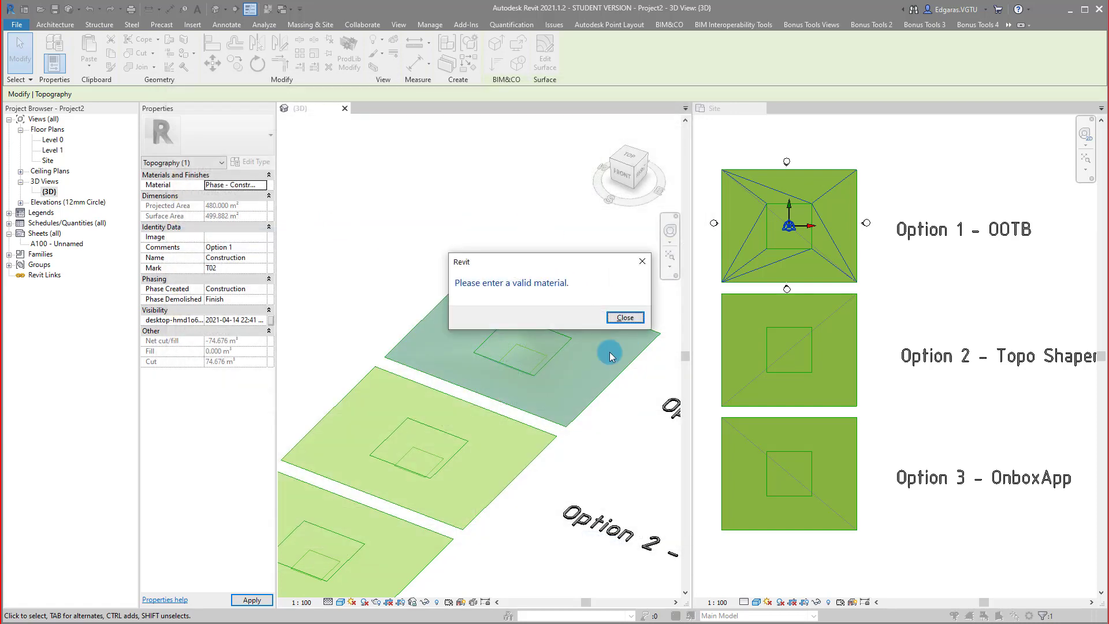
click(623, 317)
Step: Search the project materials for "phase" and assign Phase - Construction to the graded Option 1 toposurface
click(263, 185)
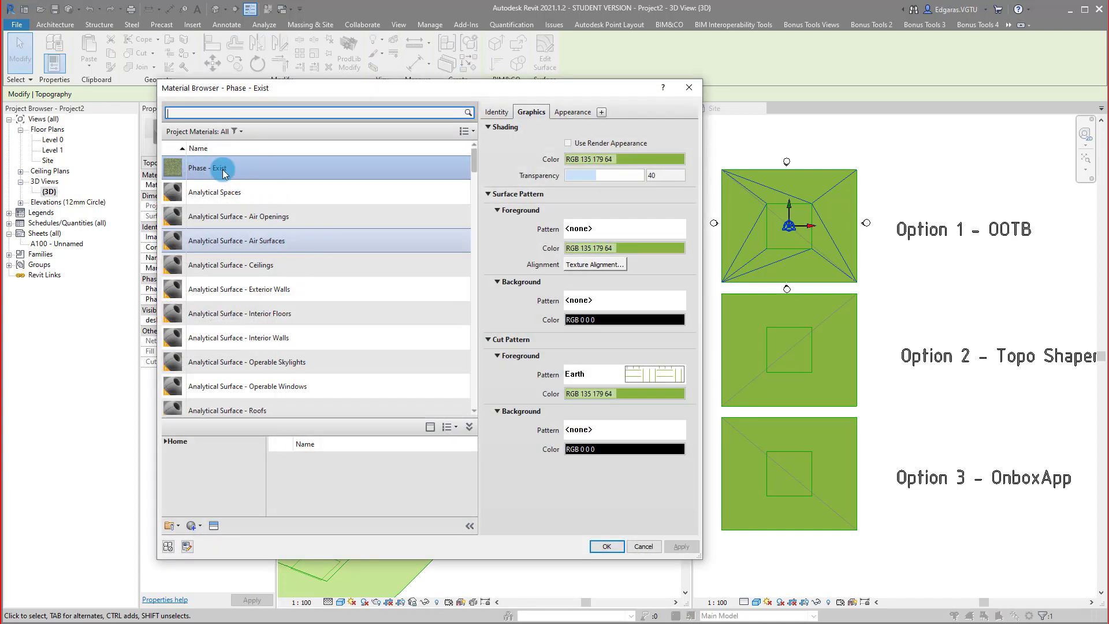
click(241, 133)
click(219, 115)
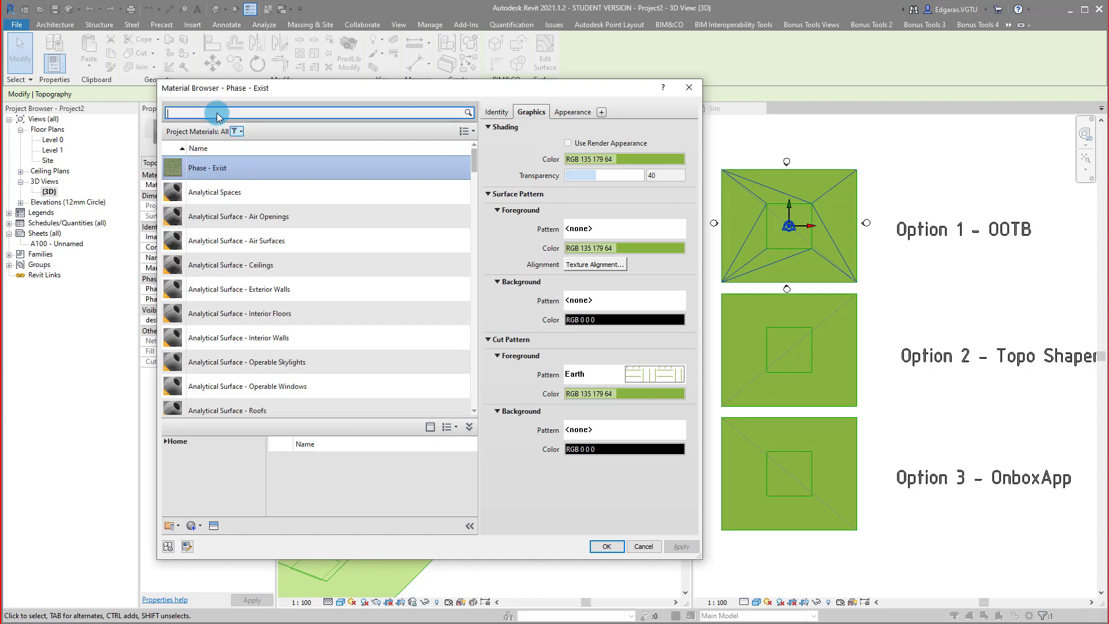
text(phase)
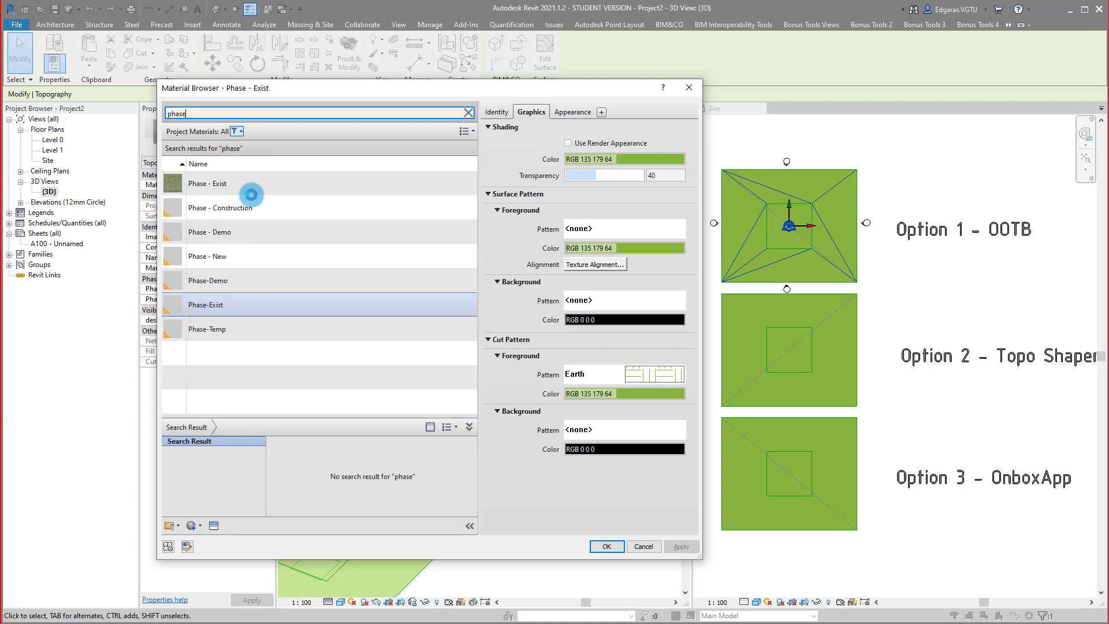
click(238, 208)
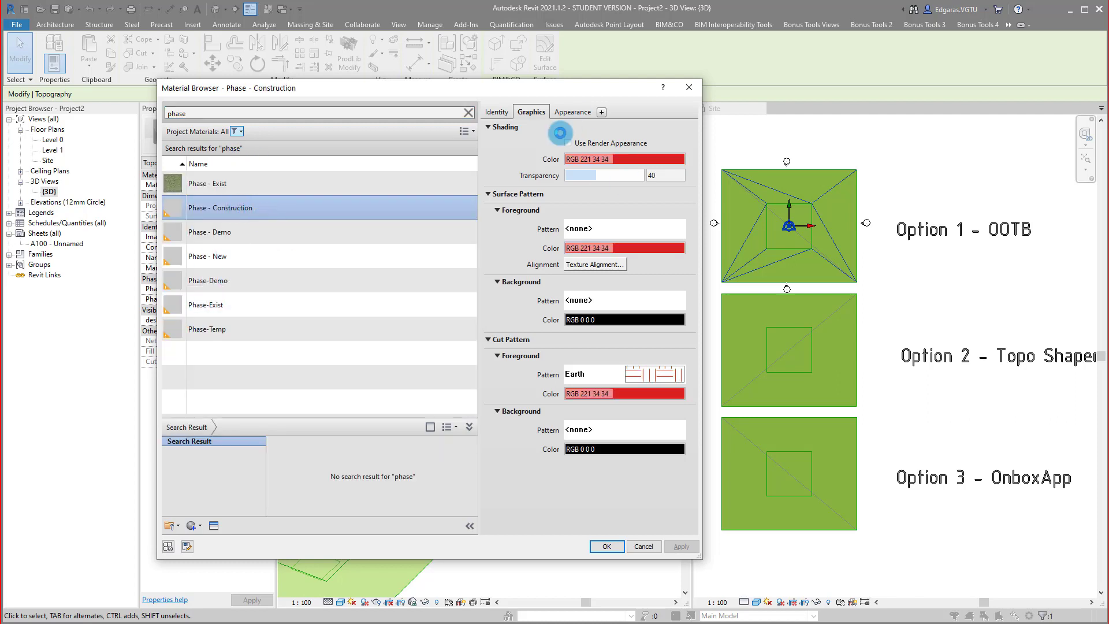
click(561, 113)
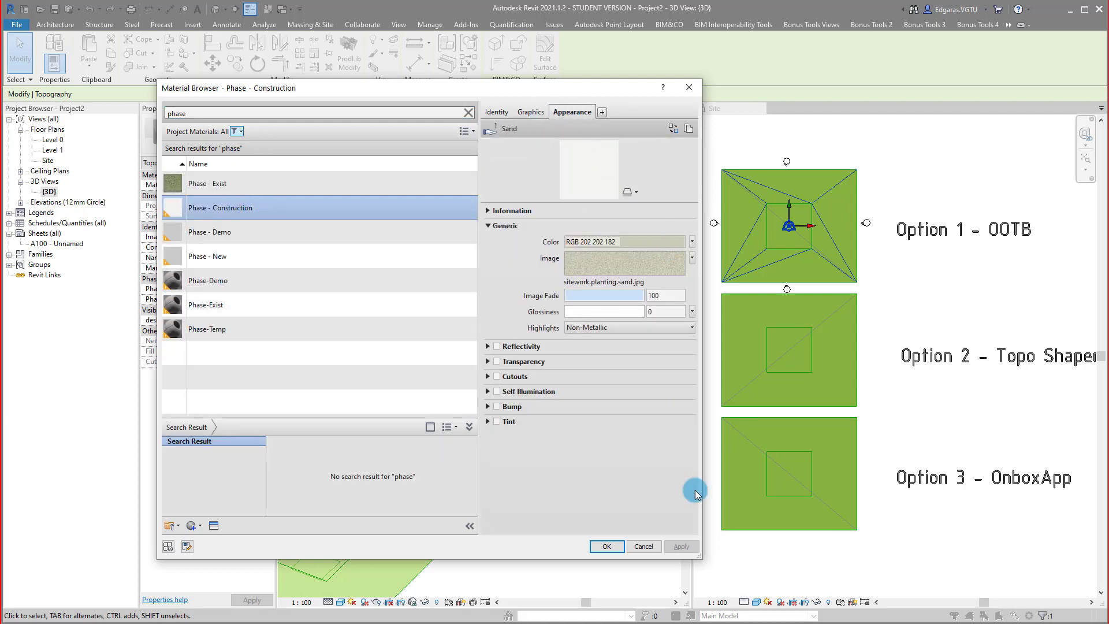
click(606, 546)
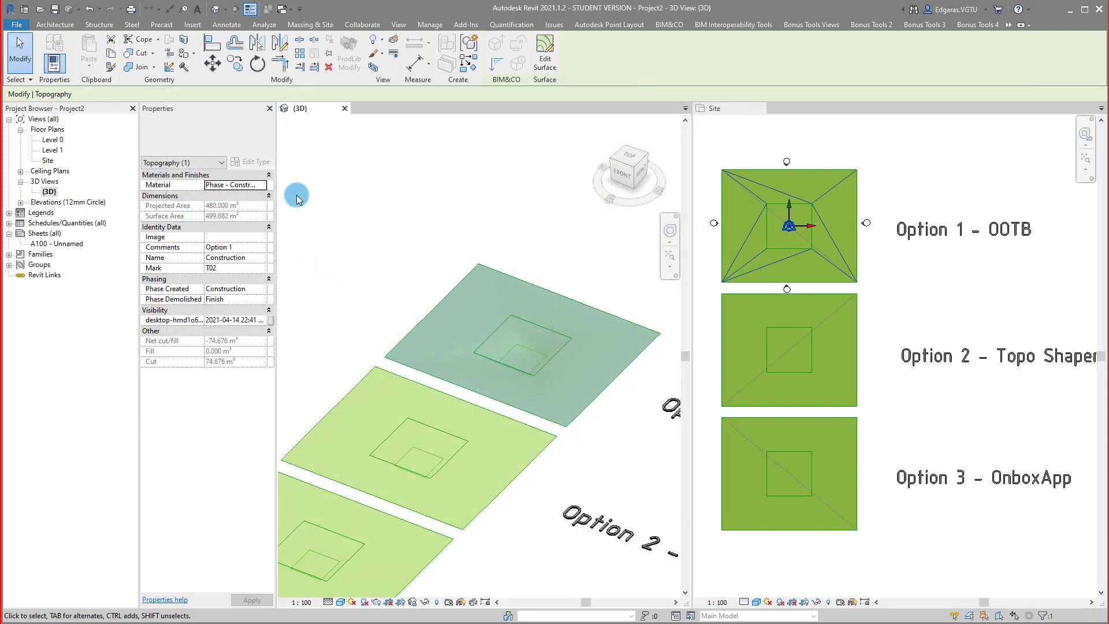
click(405, 202)
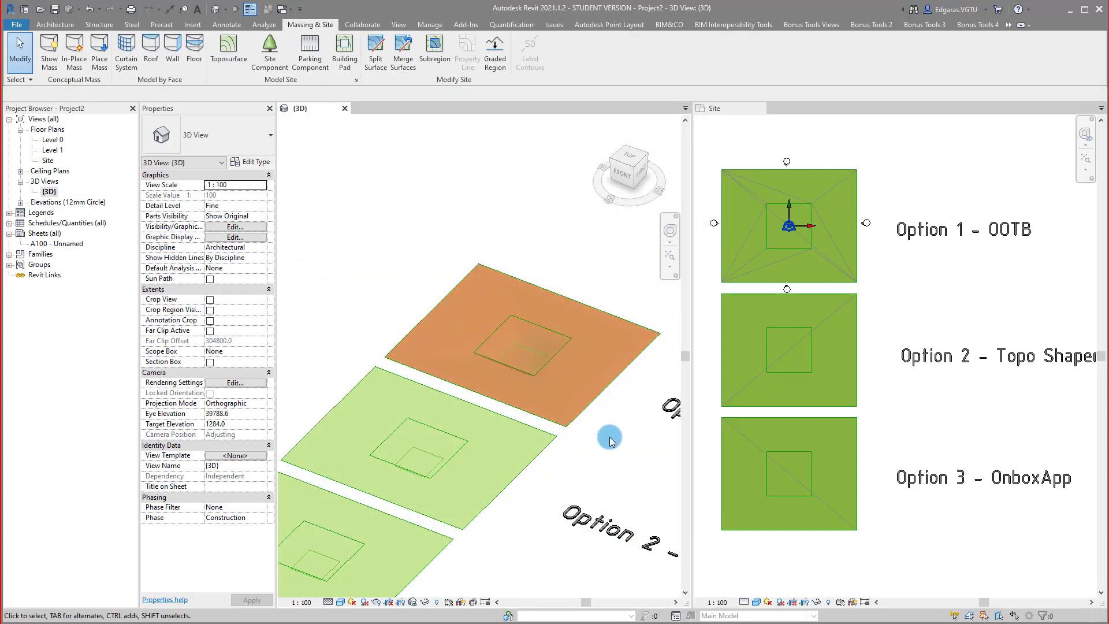
middle_drag(559, 352, 485, 327)
scroll(485, 327, down, 3)
shift+middle_drag(544, 426, 476, 358)
scroll(469, 343, up, 5)
shift+middle_drag(467, 410, 549, 364)
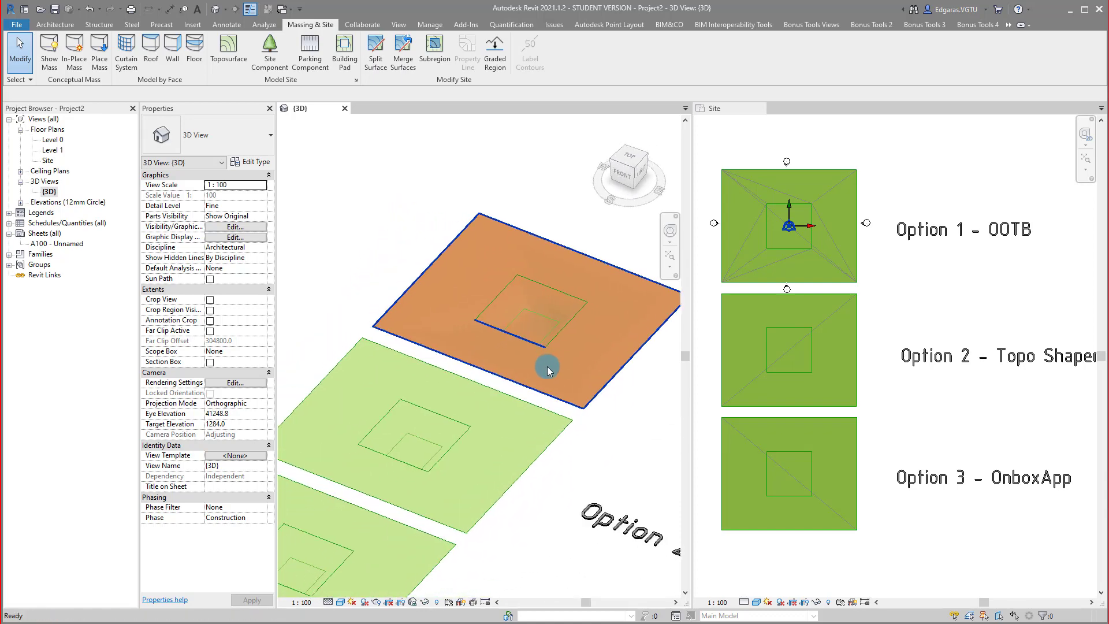
Step: Temporarily hide the graded Option 1 toposurface in the Site plan and restore its visibility
click(830, 242)
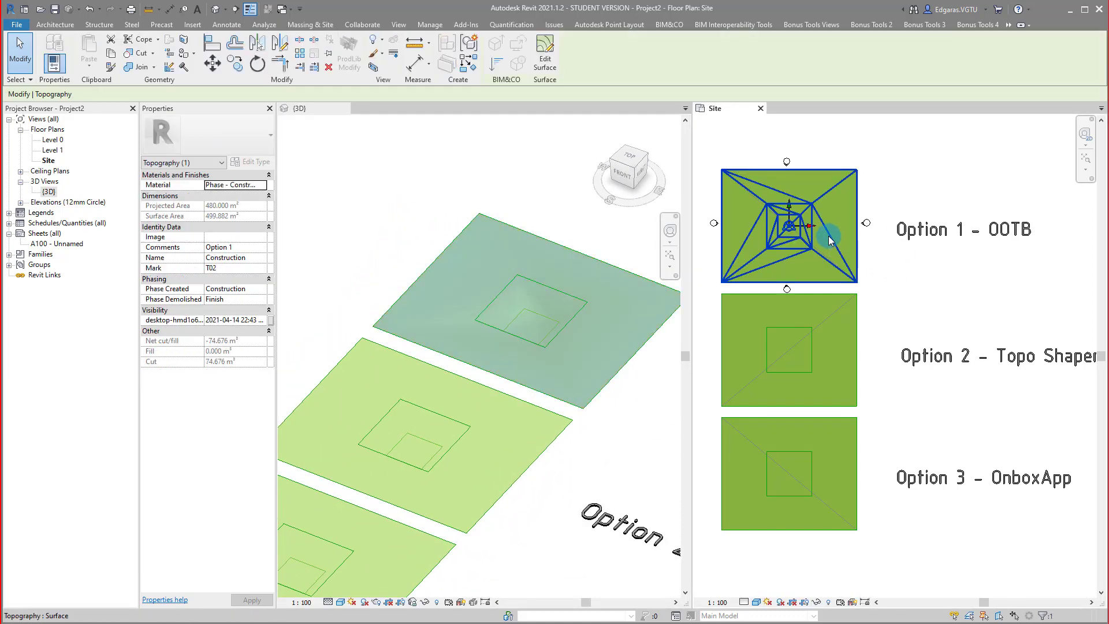
key(h)
key(h)
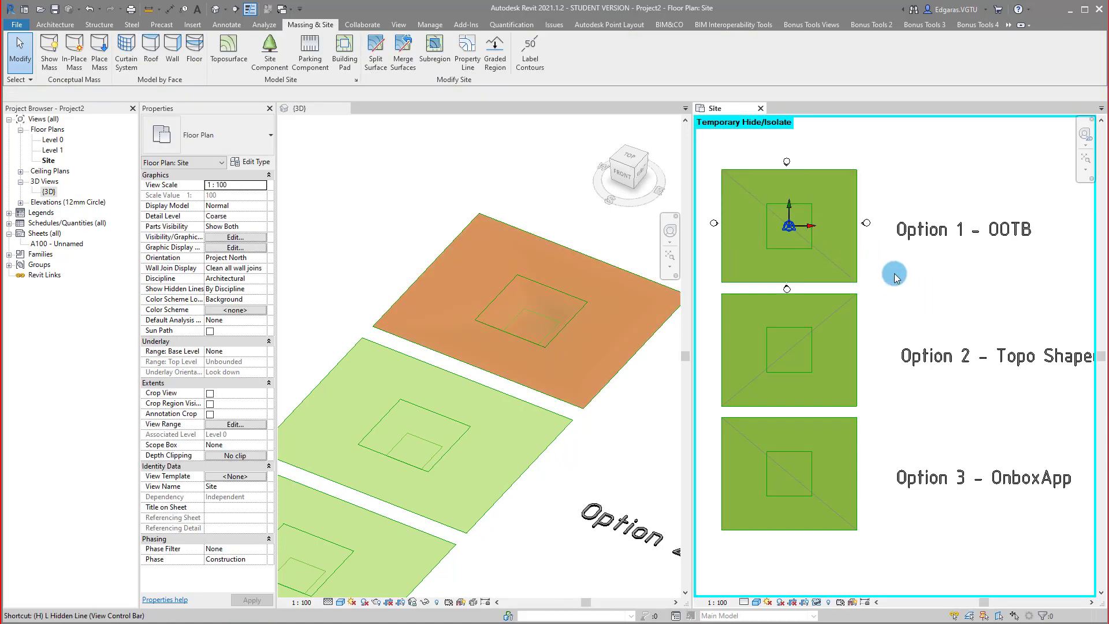
key(h)
key(r)
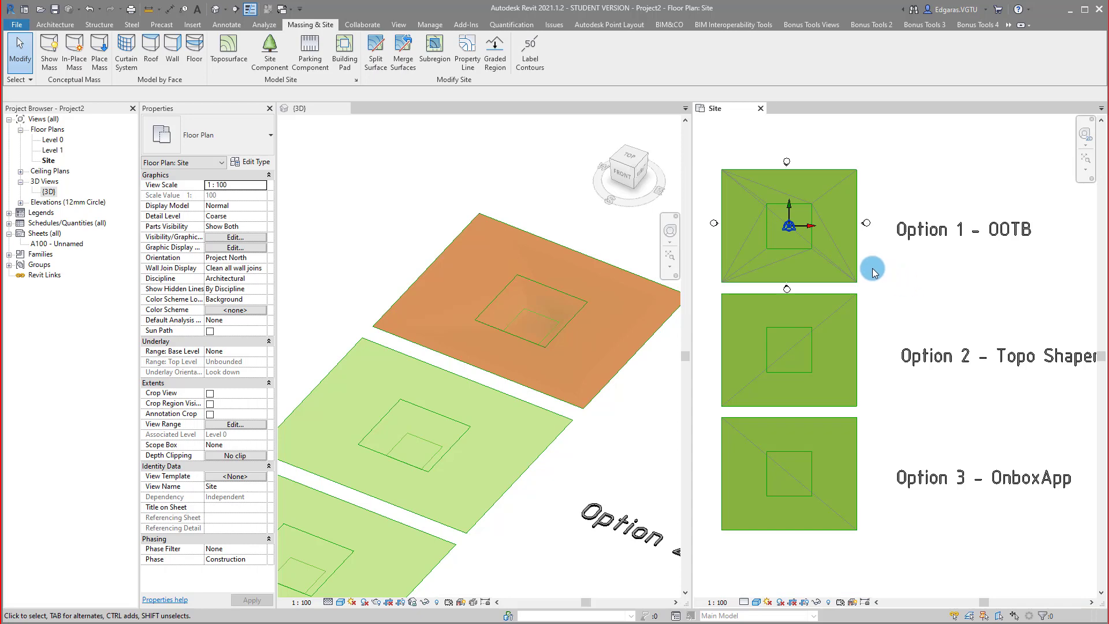
Step: Temporarily isolate the graded Option 1 toposurface in the Site plan and examine its triangulation and colour
click(840, 265)
key(h)
key(i)
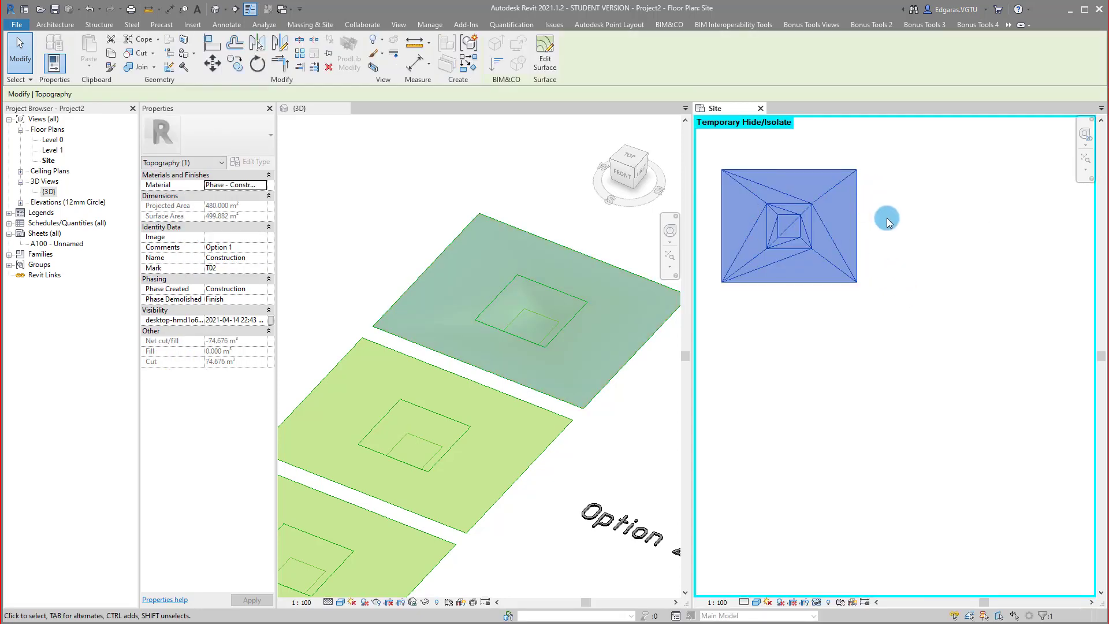
click(887, 218)
middle_drag(784, 320, 810, 342)
scroll(771, 289, up, 4)
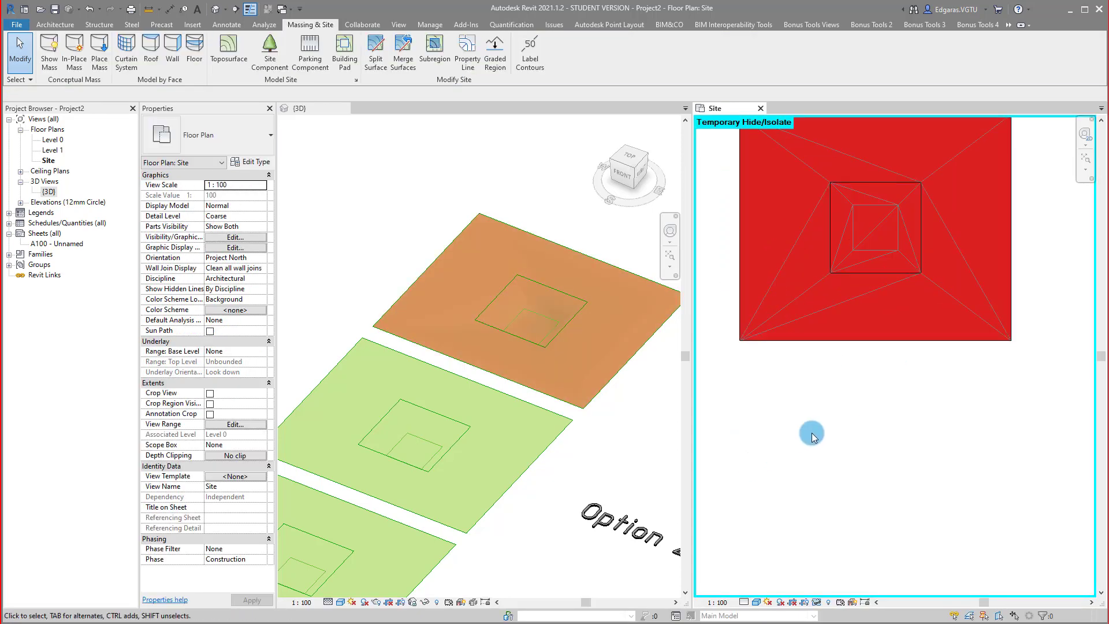
middle_drag(811, 433, 800, 463)
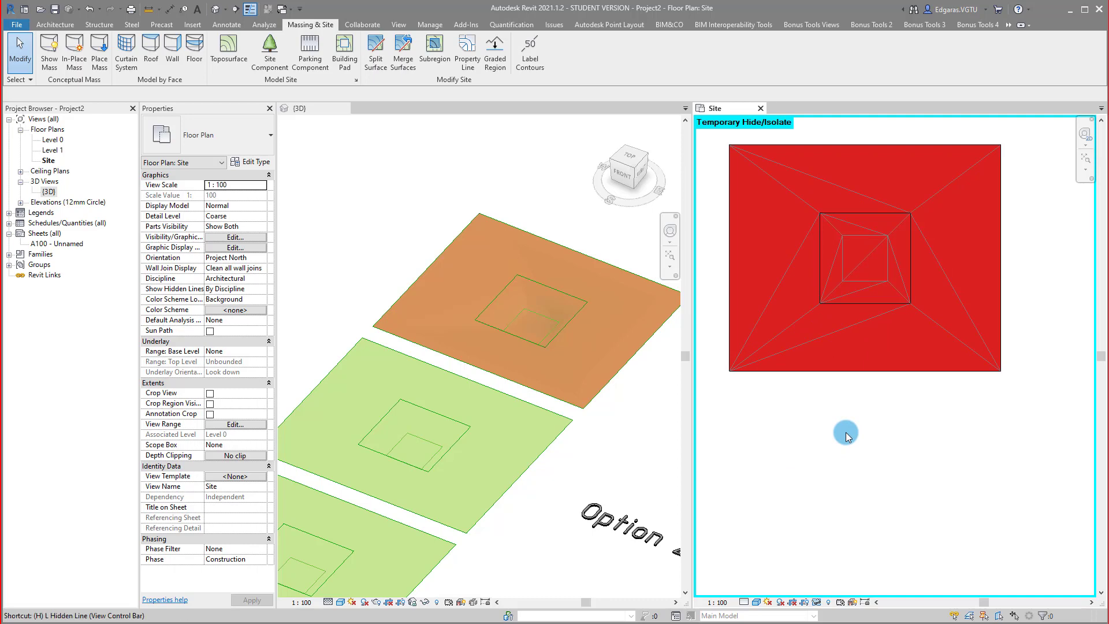
Step: Reset the temporary isolation in the Site plan to bring back all three option surfaces
key(r)
scroll(889, 235, down, 5)
middle_drag(962, 309, 907, 309)
scroll(960, 303, down, 1)
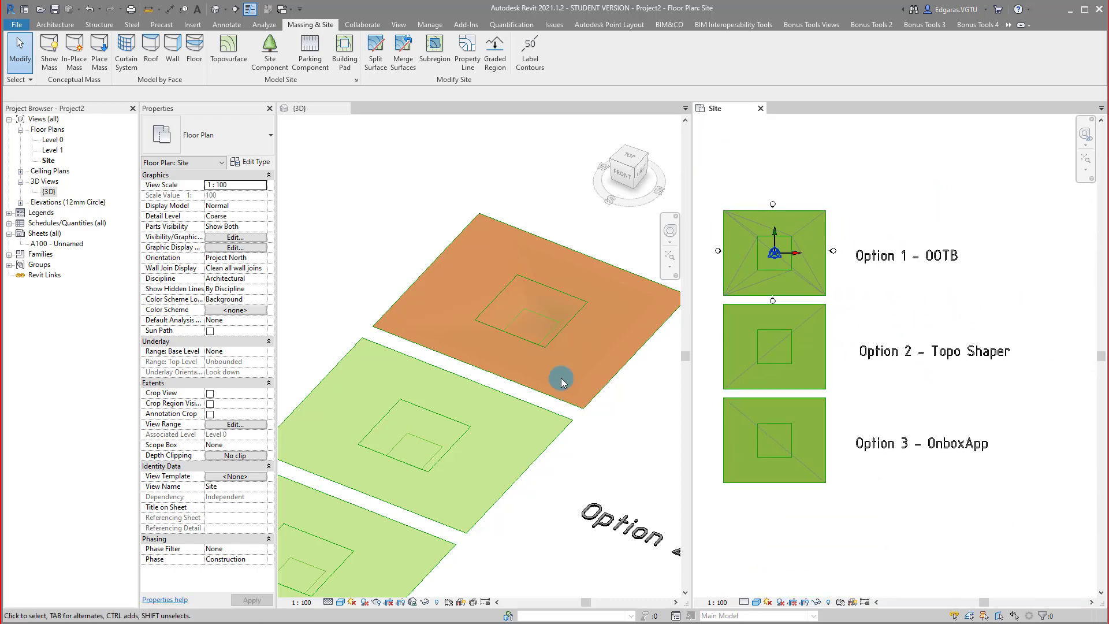
scroll(548, 332, down, 3)
scroll(441, 477, up, 3)
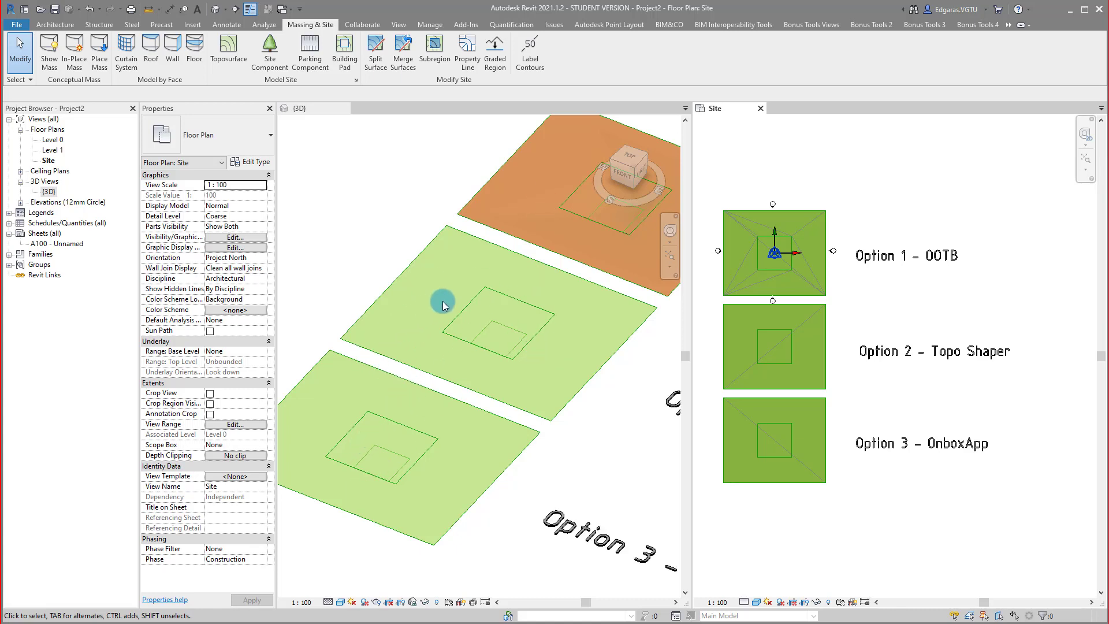
scroll(376, 362, down, 3)
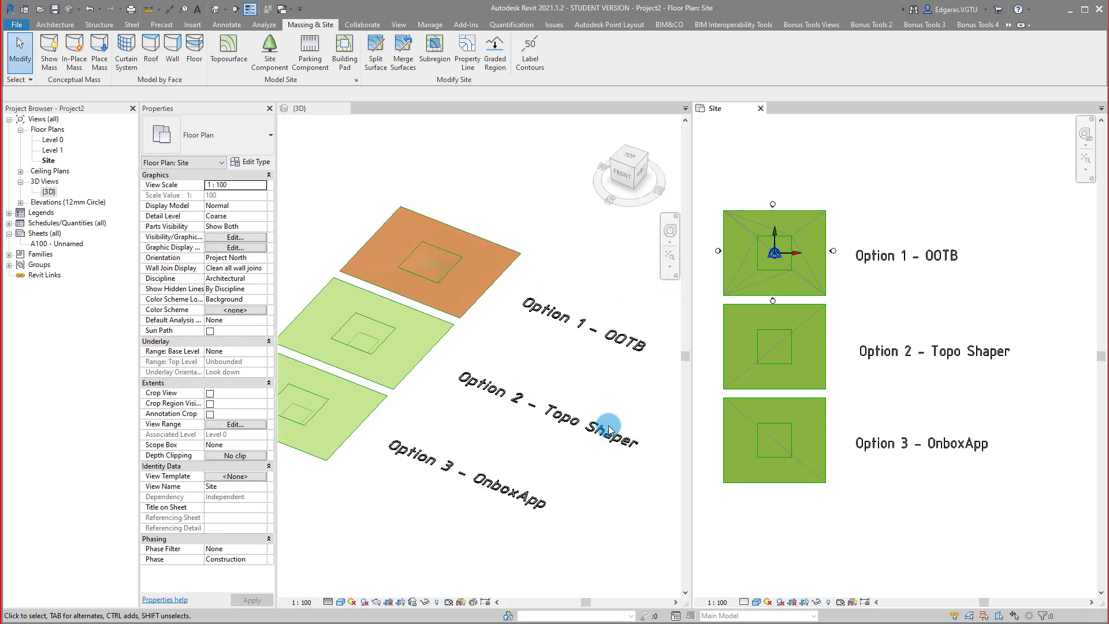
scroll(588, 491, down, 1)
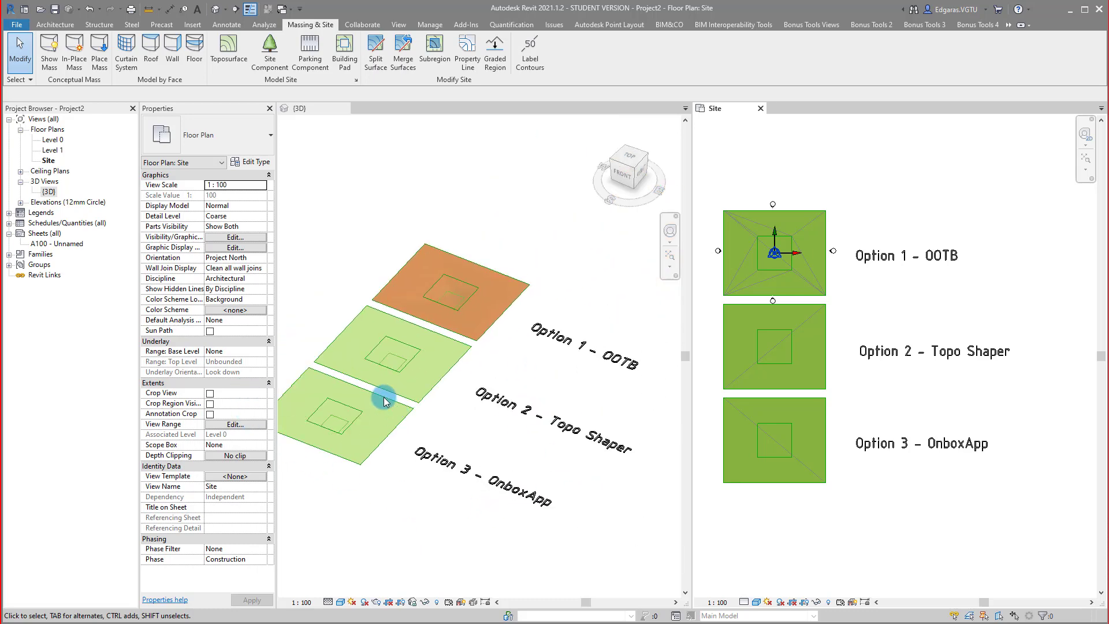
scroll(335, 358, up, 2)
scroll(335, 361, up, 1)
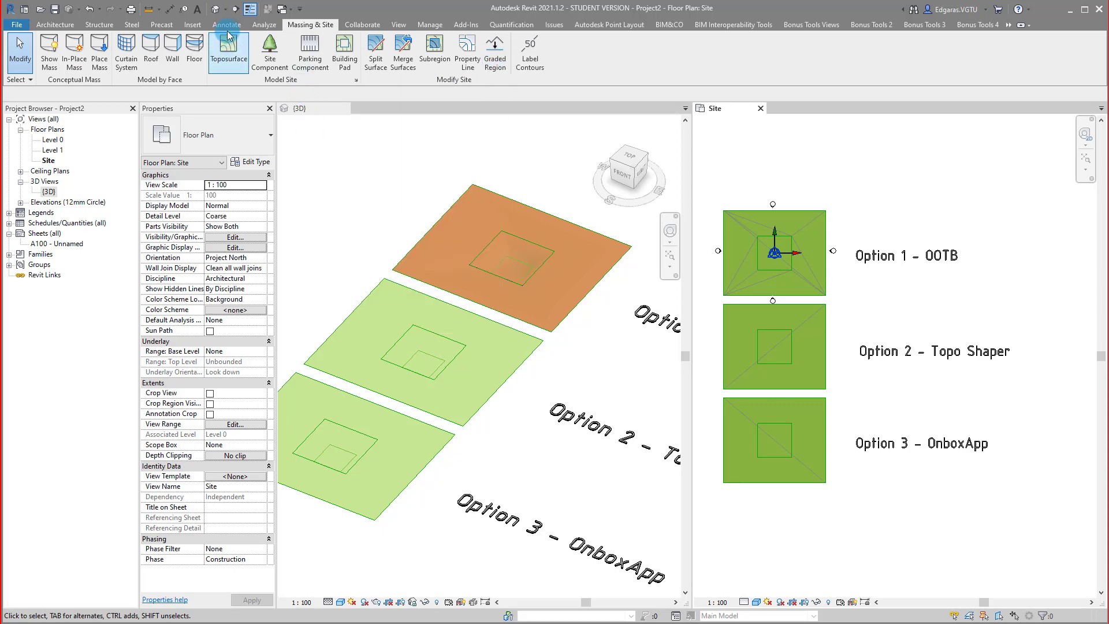
click(391, 198)
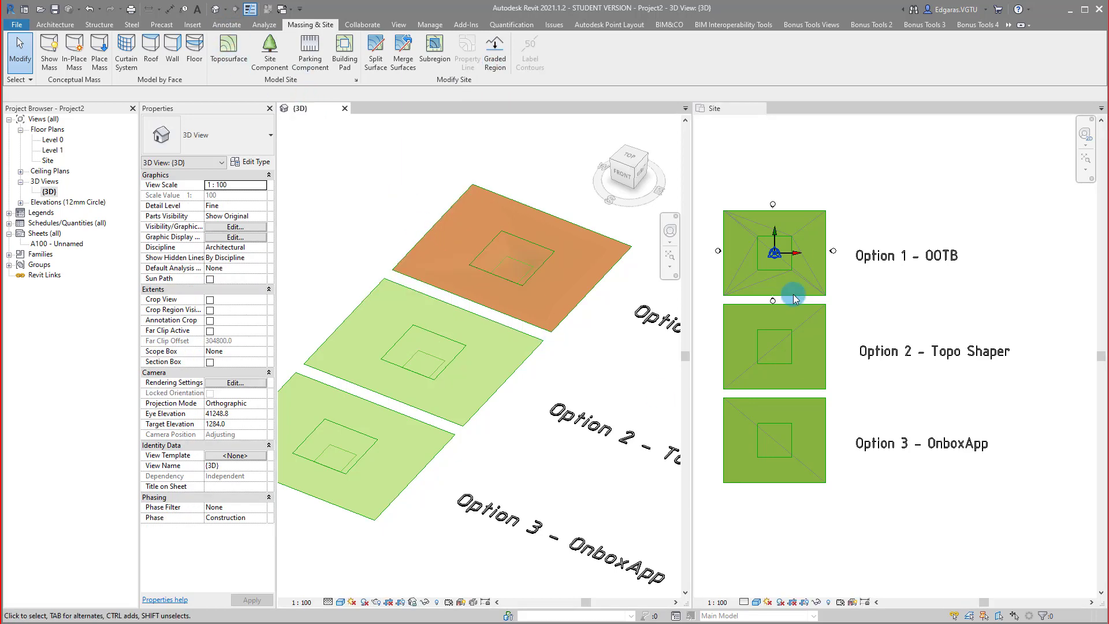
click(899, 307)
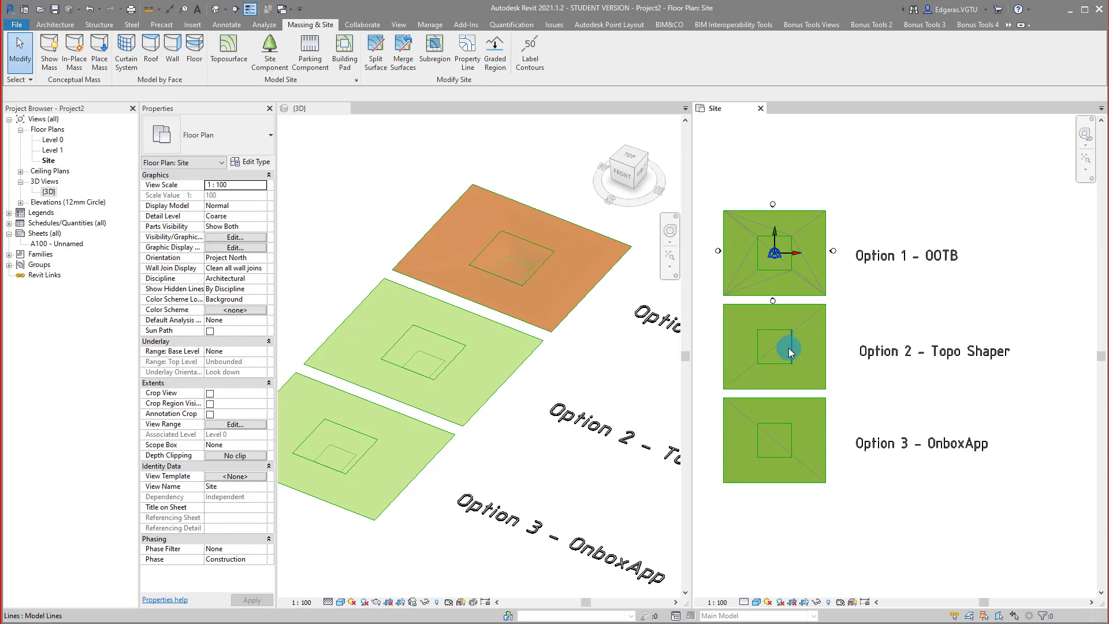
click(508, 129)
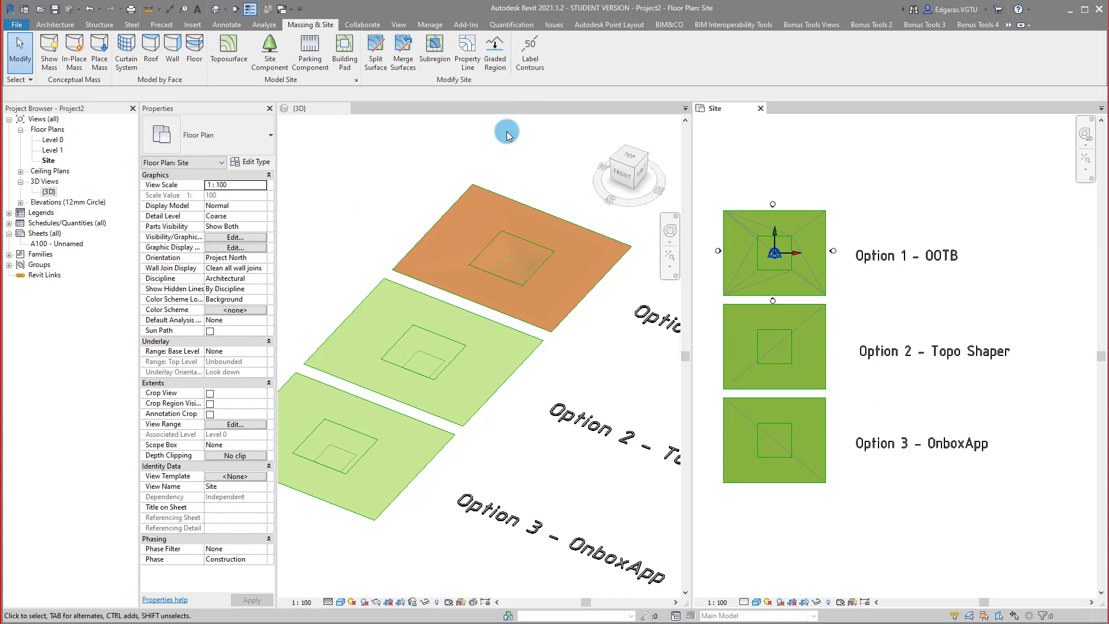
Step: Create a graded region on the Option 2 toposurface as an exact copy of the existing surface
click(495, 58)
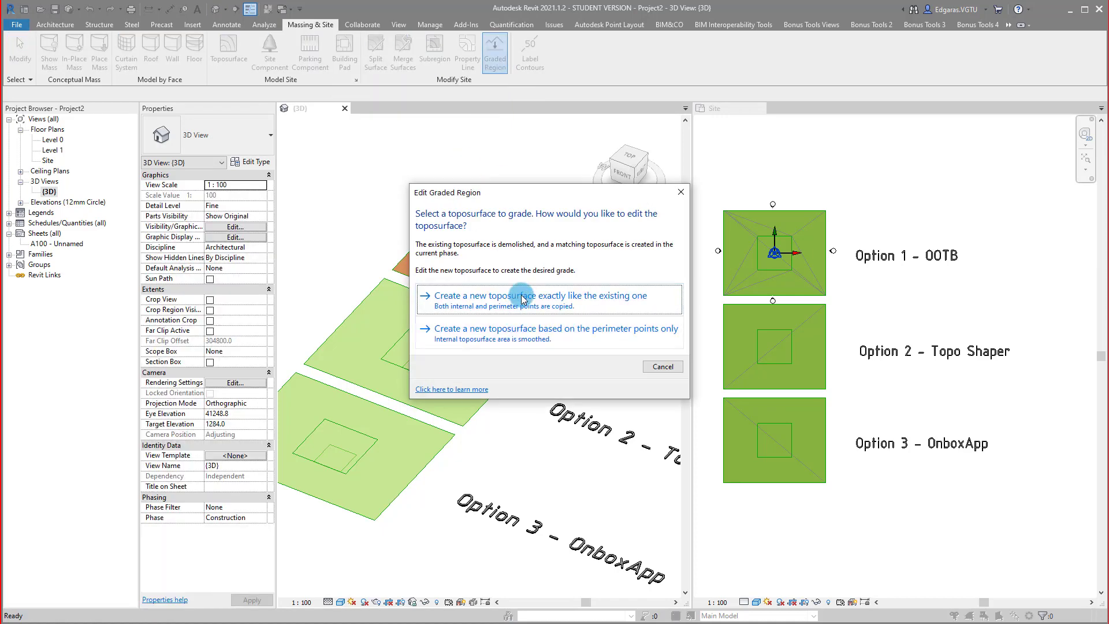
click(525, 294)
click(484, 390)
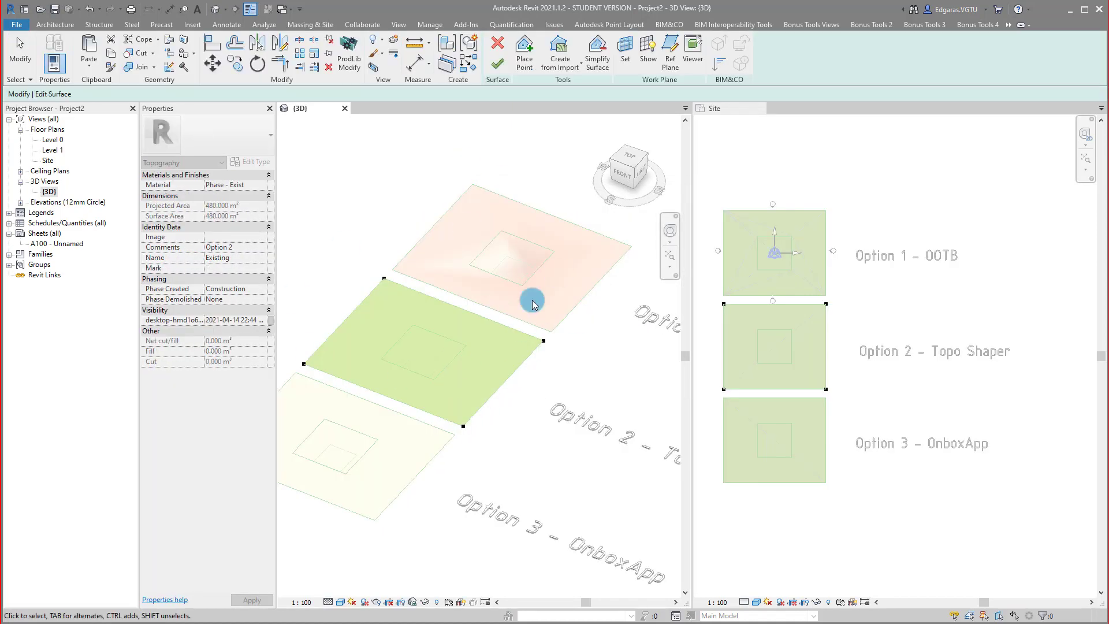
Step: Set the graded Option 2 surface's Phase Demolished to Finish, its name to Construction and its mark to T02
click(262, 298)
click(220, 326)
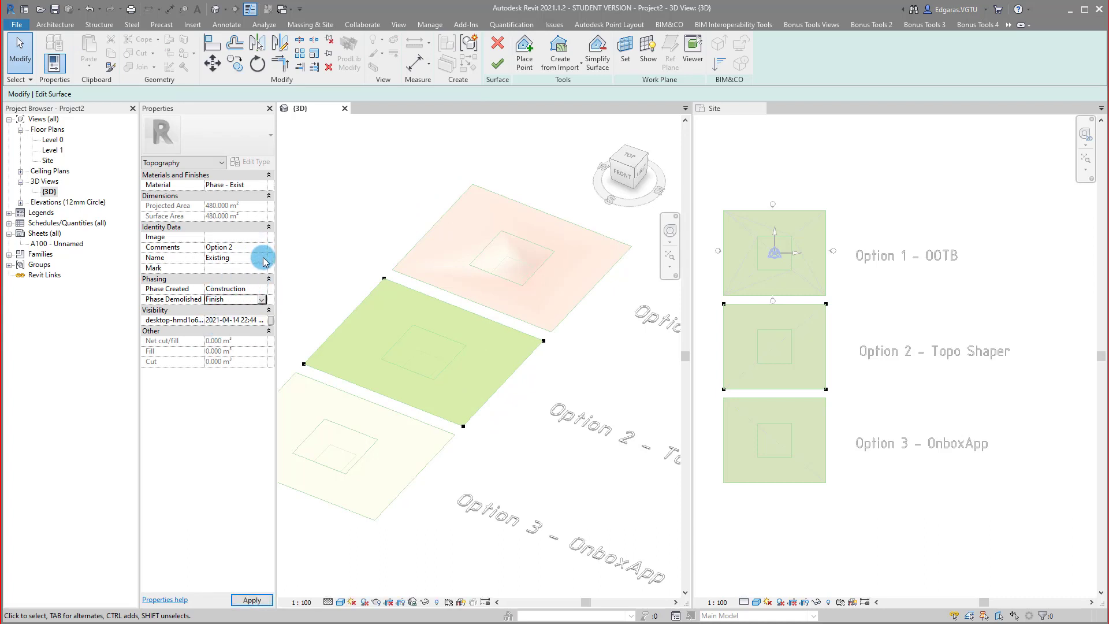
click(257, 259)
click(226, 267)
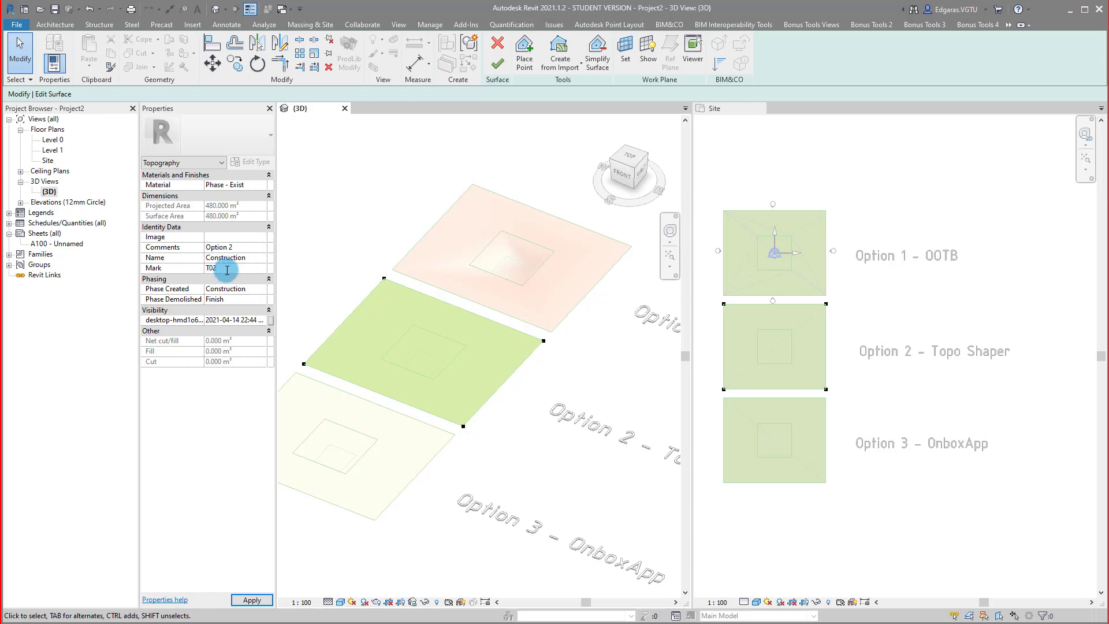
Step: Search the materials for "phase", assign Phase - Construction to the Option 2 surface and finish the surface edit
click(266, 187)
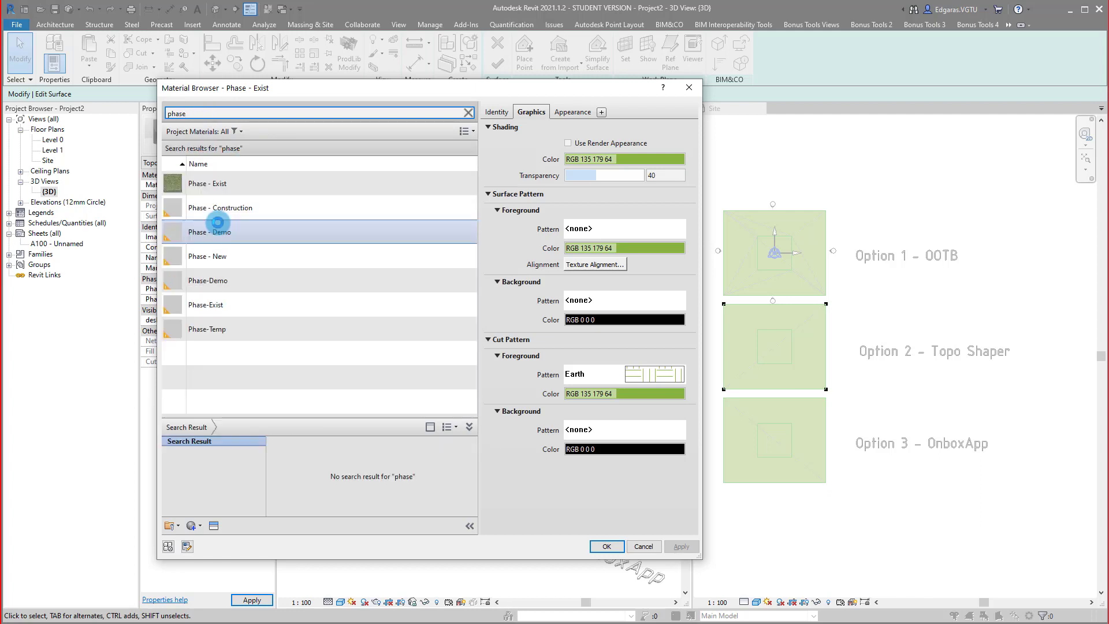
click(220, 208)
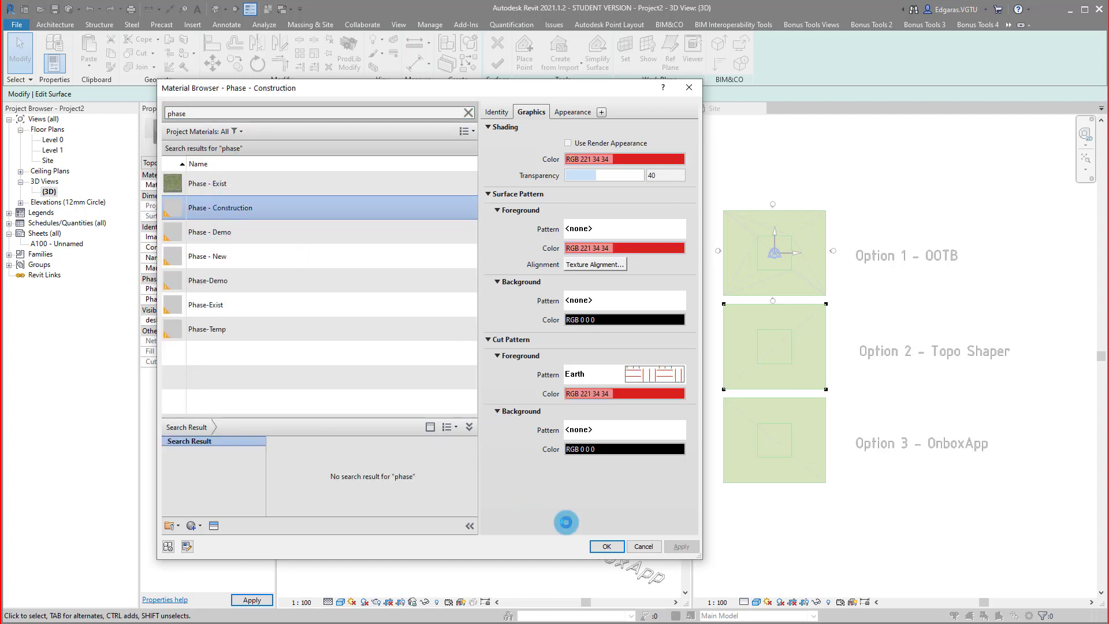
click(604, 546)
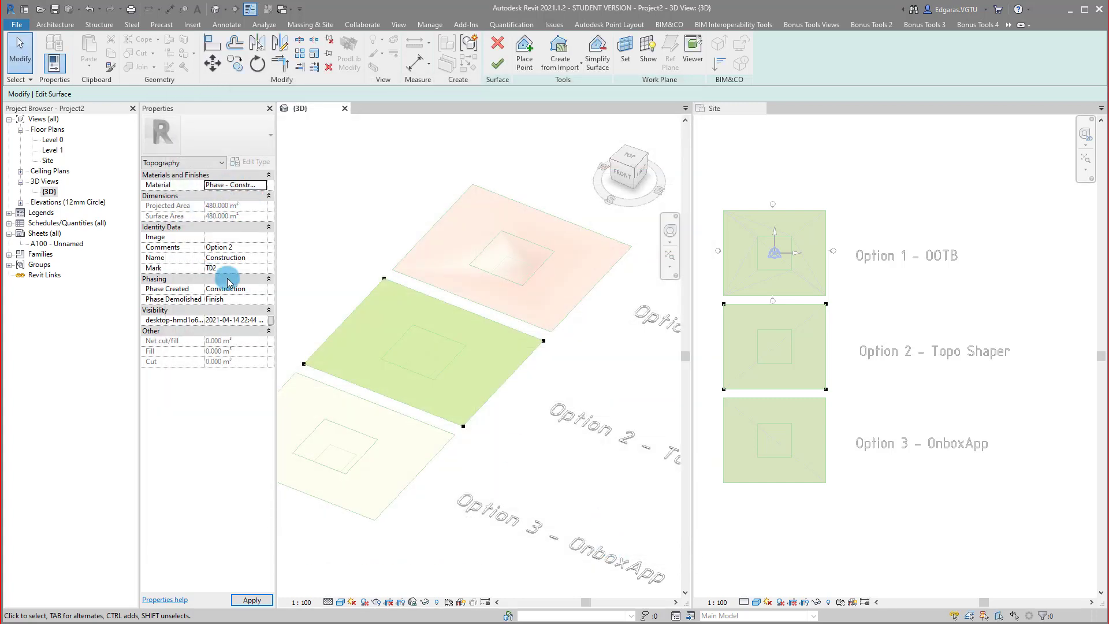
click(215, 300)
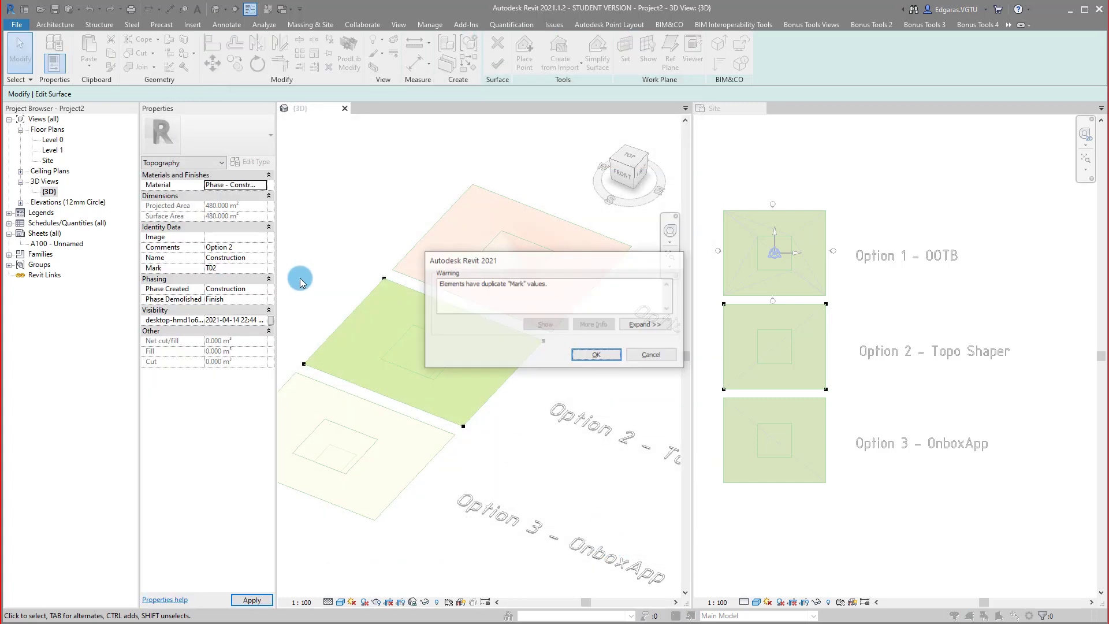
click(595, 355)
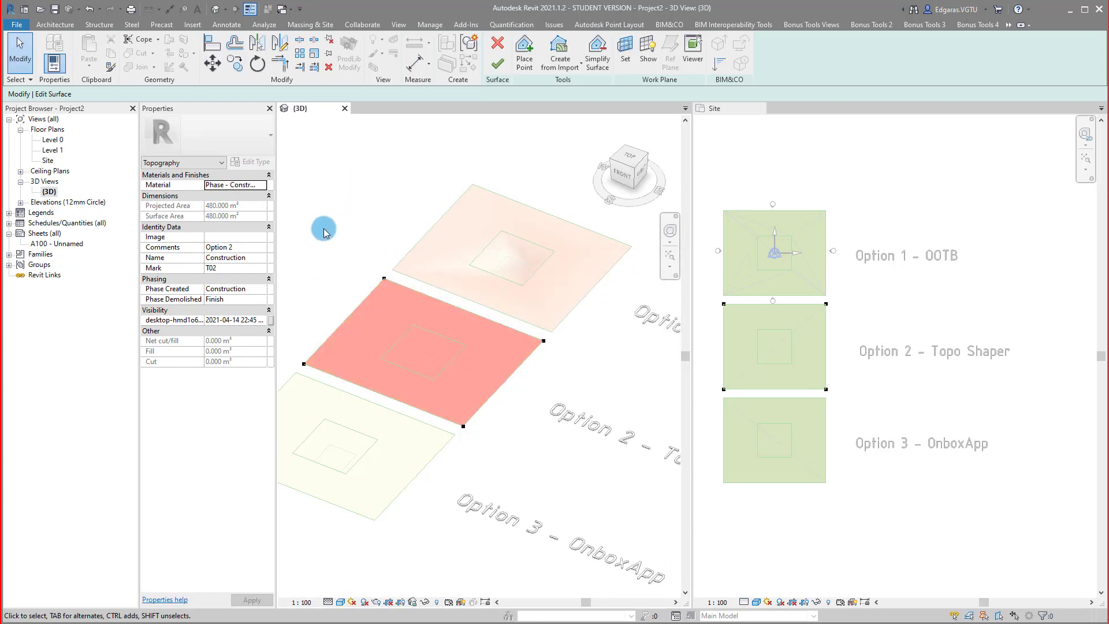
click(498, 65)
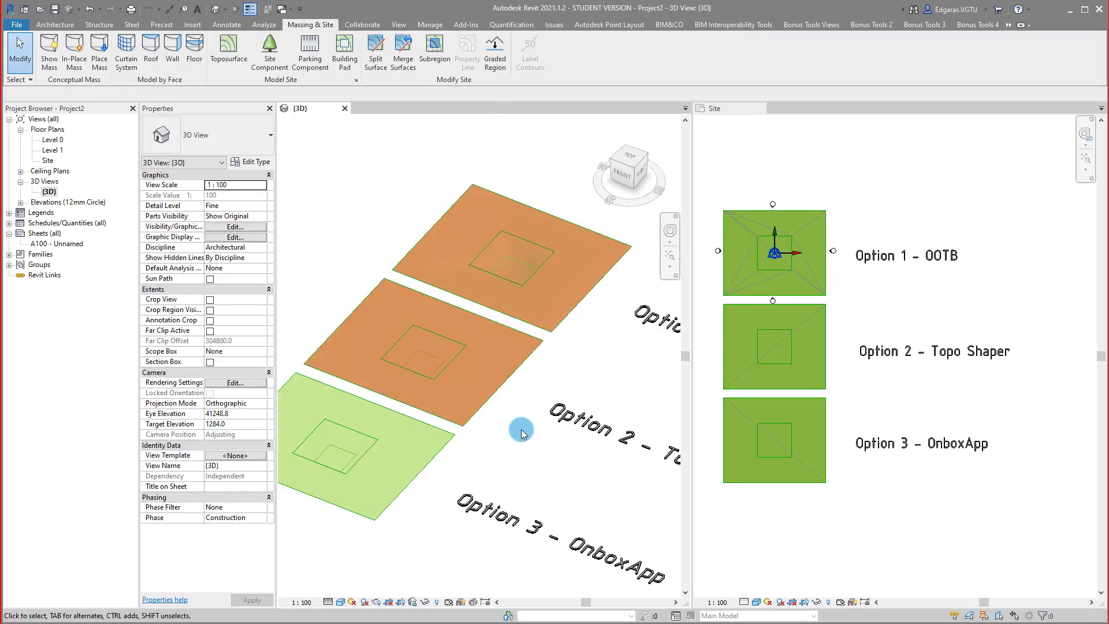
Step: Create a graded region on the Option 3 toposurface, copying both its internal and perimeter points
middle_drag(459, 437, 528, 397)
click(490, 61)
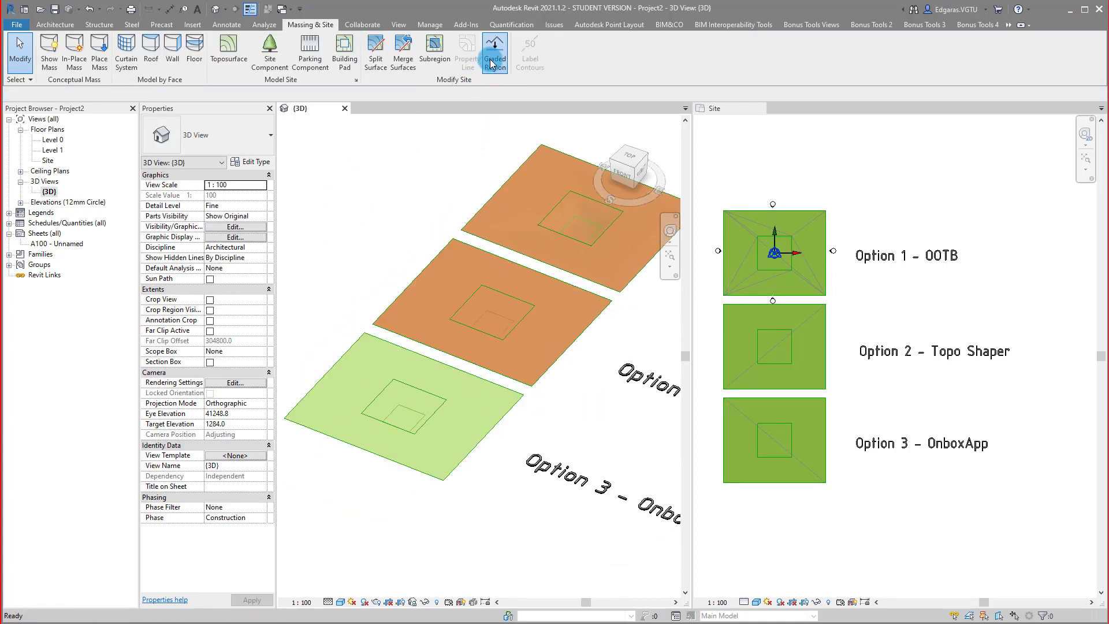
click(513, 292)
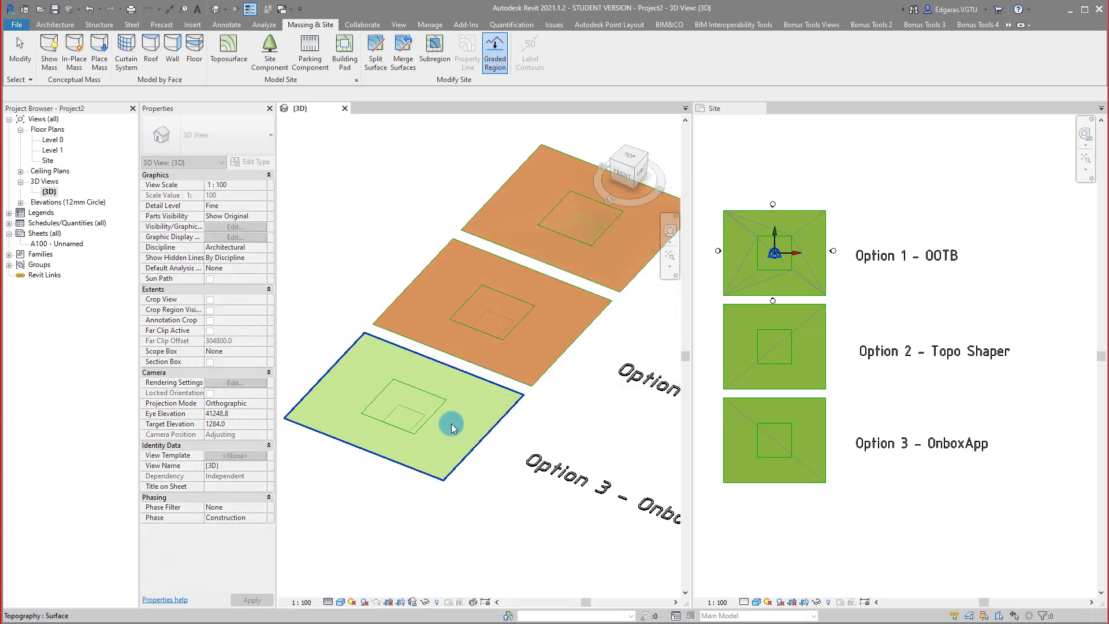
click(451, 427)
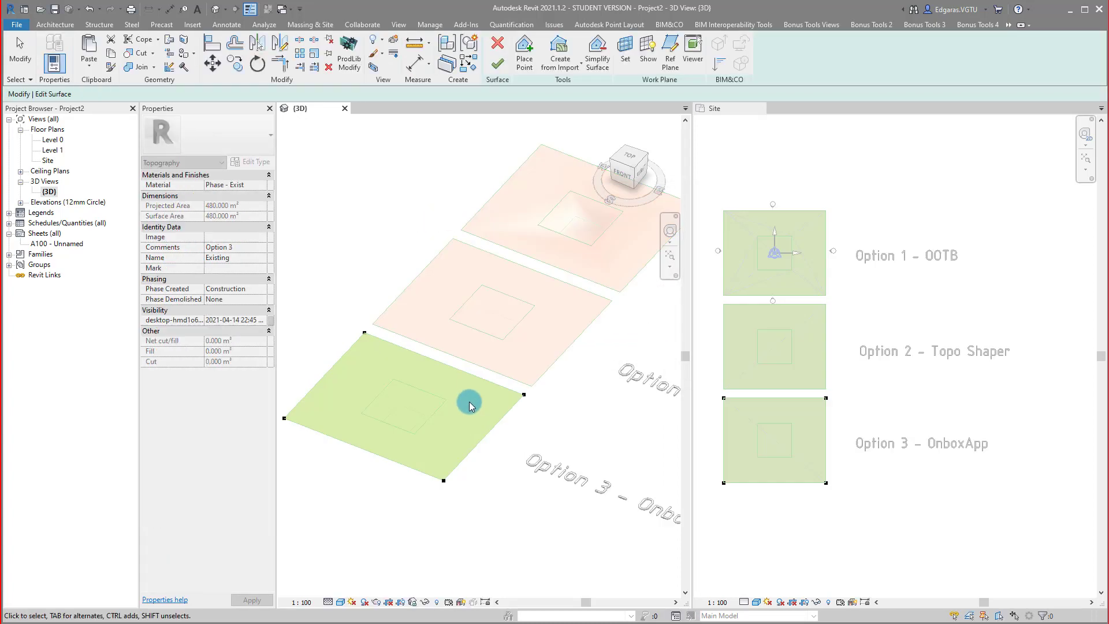
Step: Name the graded Option 3 surface Construction, give it mark T02 and set its Phase Demolished to Finish
click(266, 260)
click(243, 269)
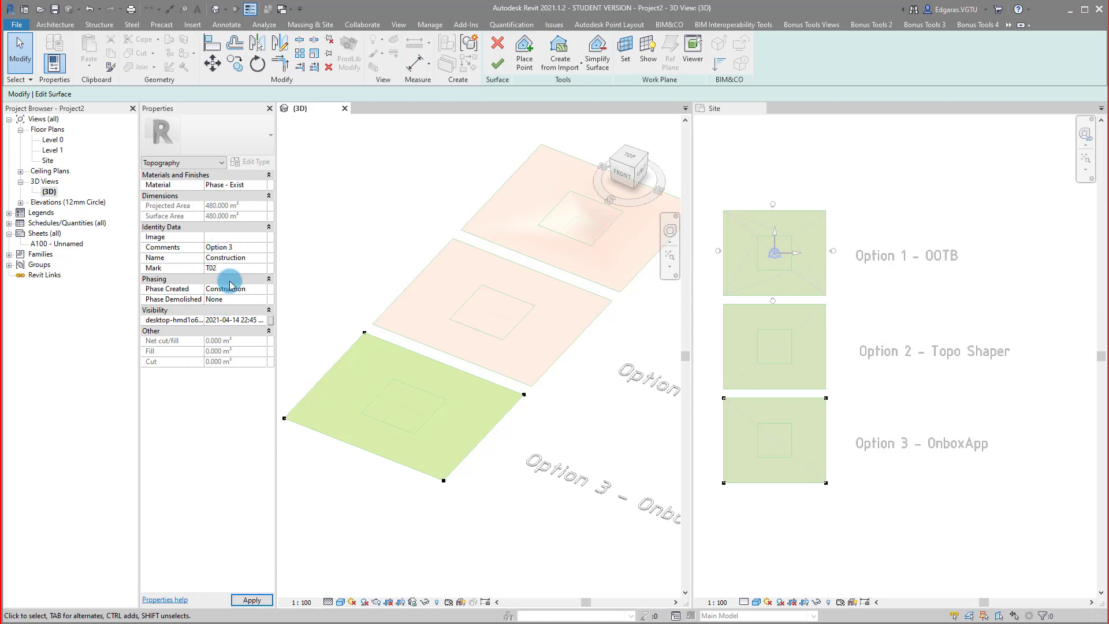
click(262, 300)
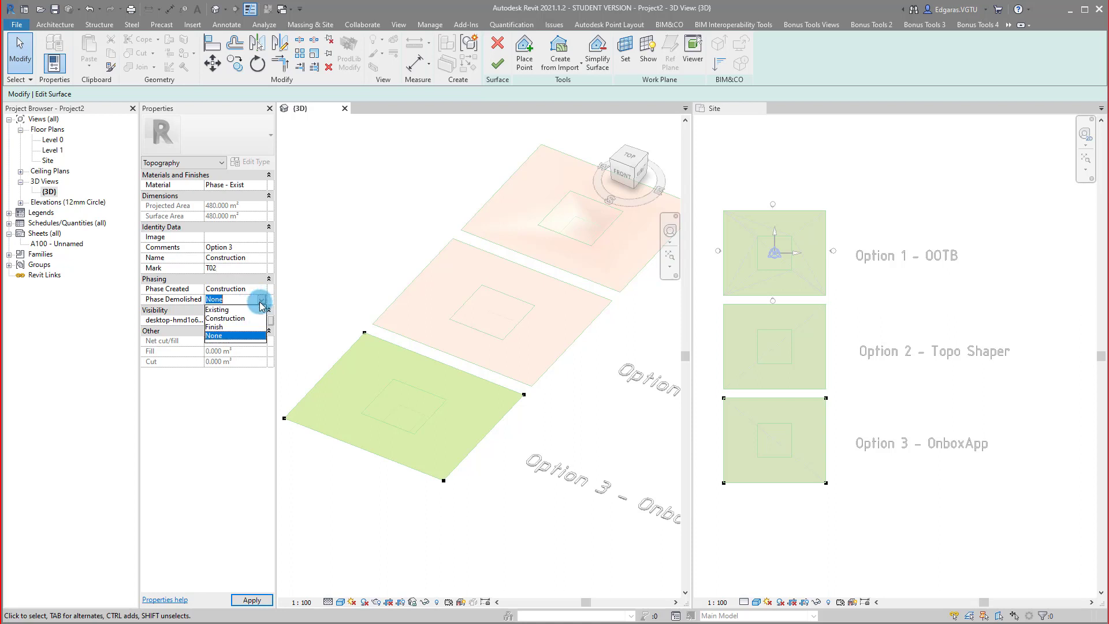
click(226, 327)
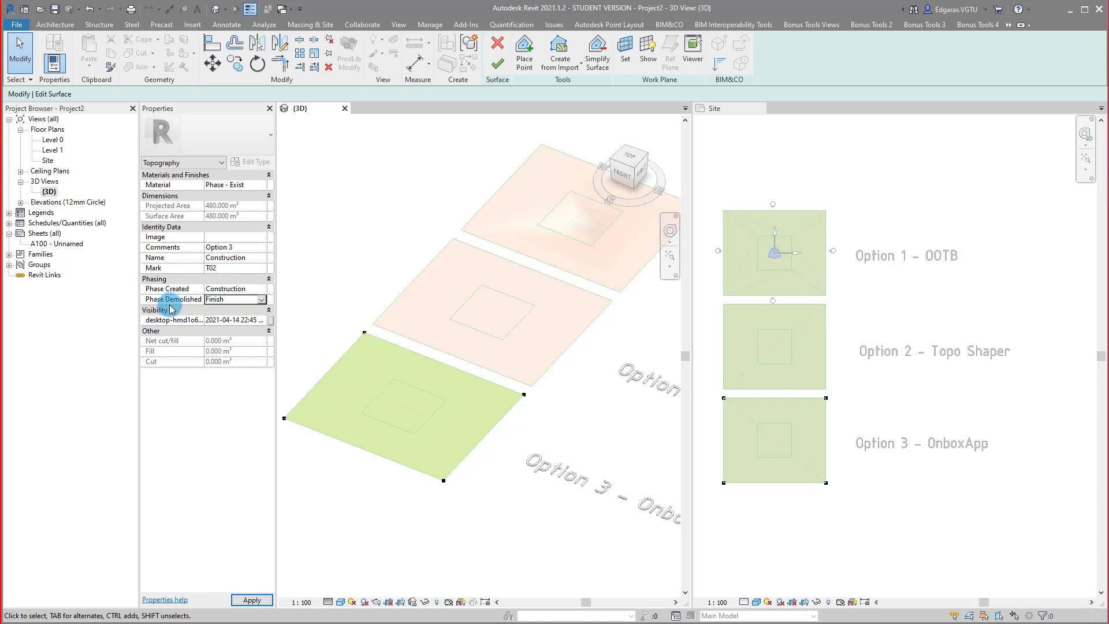
Step: Search the materials for "phase", apply Phase - Construction to the Option 3 surface and finish editing it
click(265, 185)
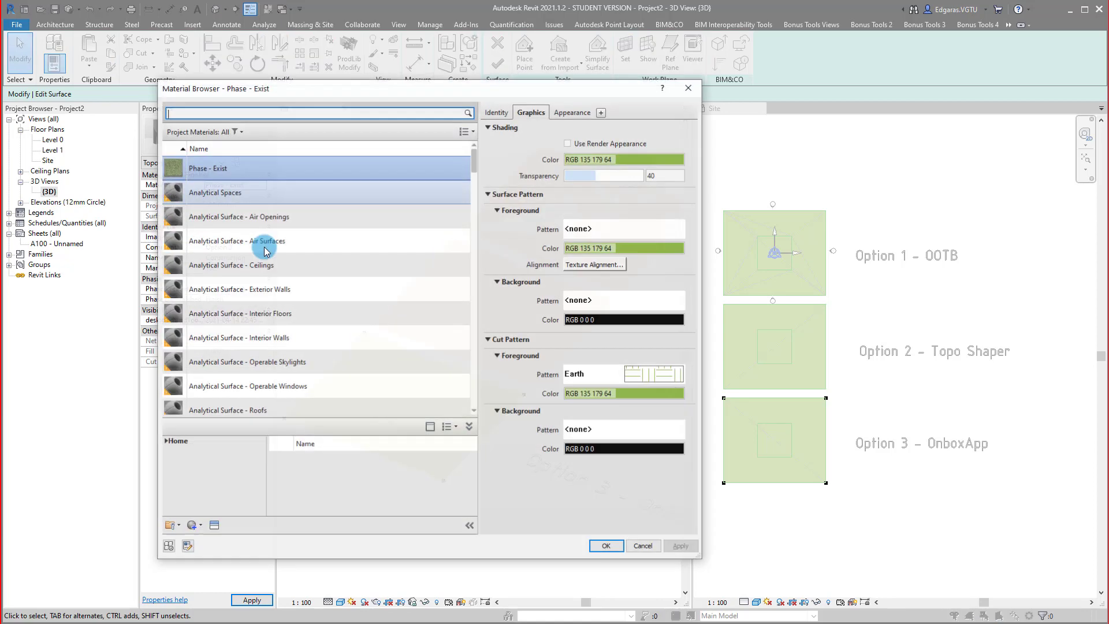
scroll(285, 227, down, 2)
scroll(280, 230, up, 2)
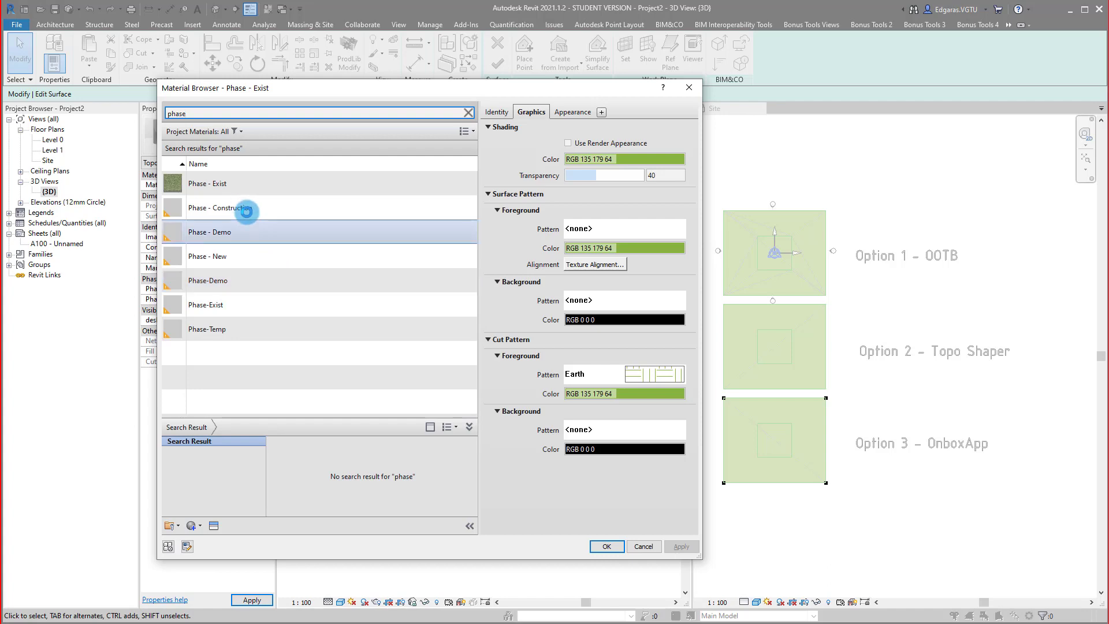
click(246, 212)
click(605, 546)
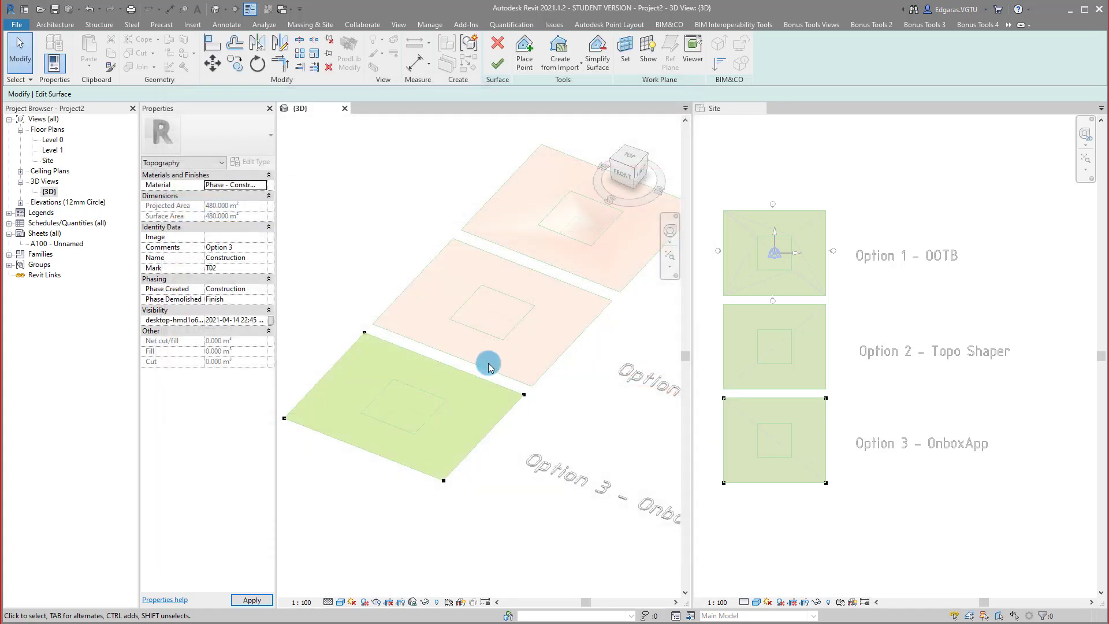
click(594, 354)
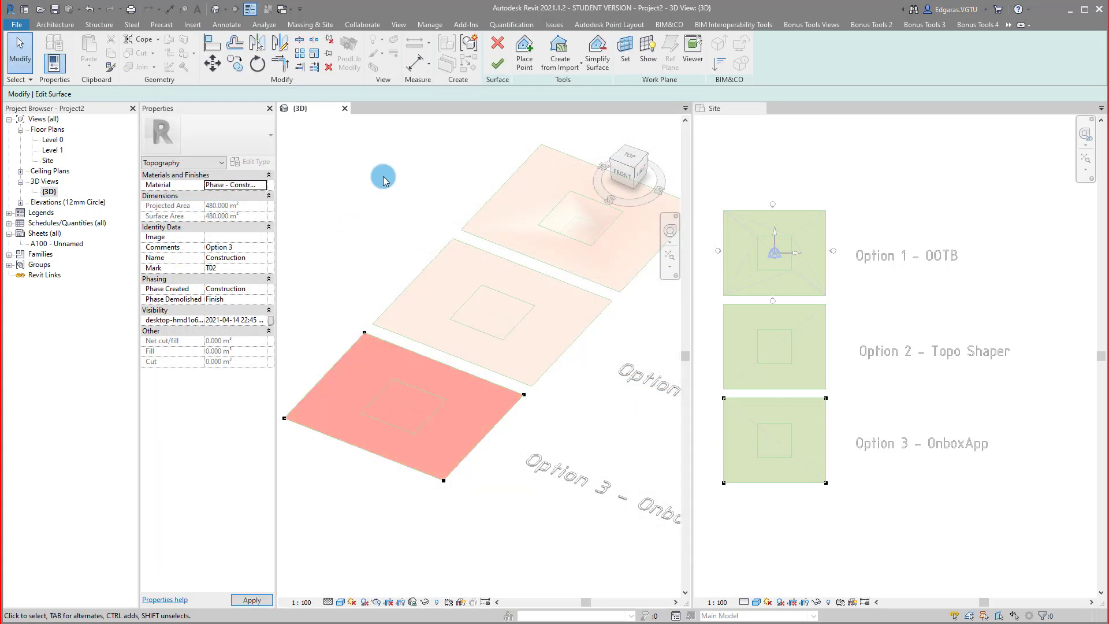
click(497, 63)
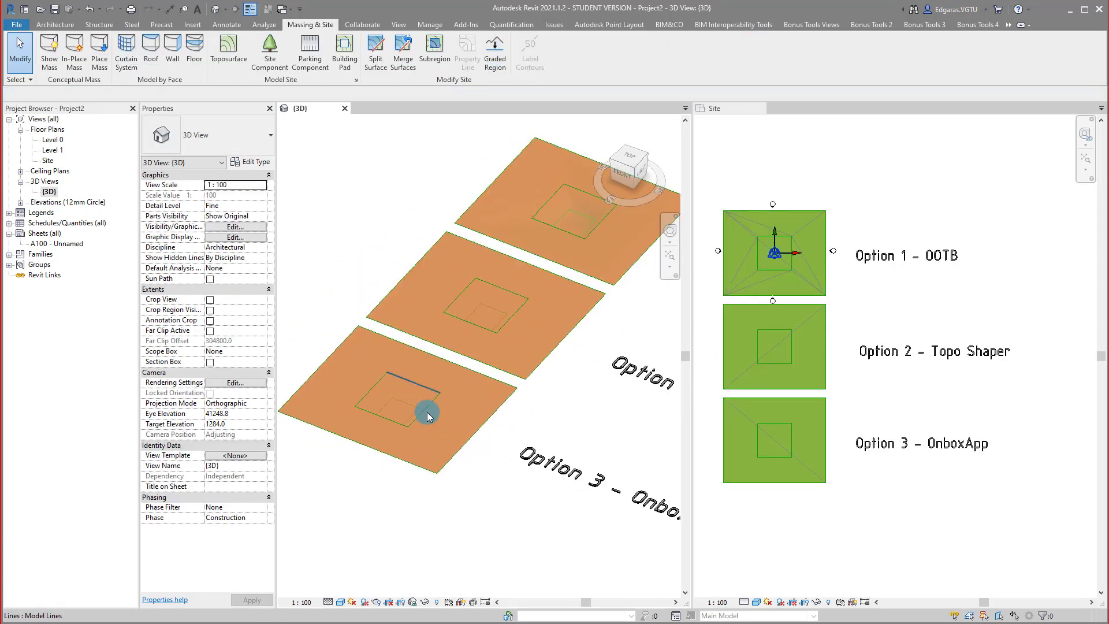
Step: Compare the properties of the overlapping construction and existing toposurfaces of Option 2 in the 3D view
click(897, 401)
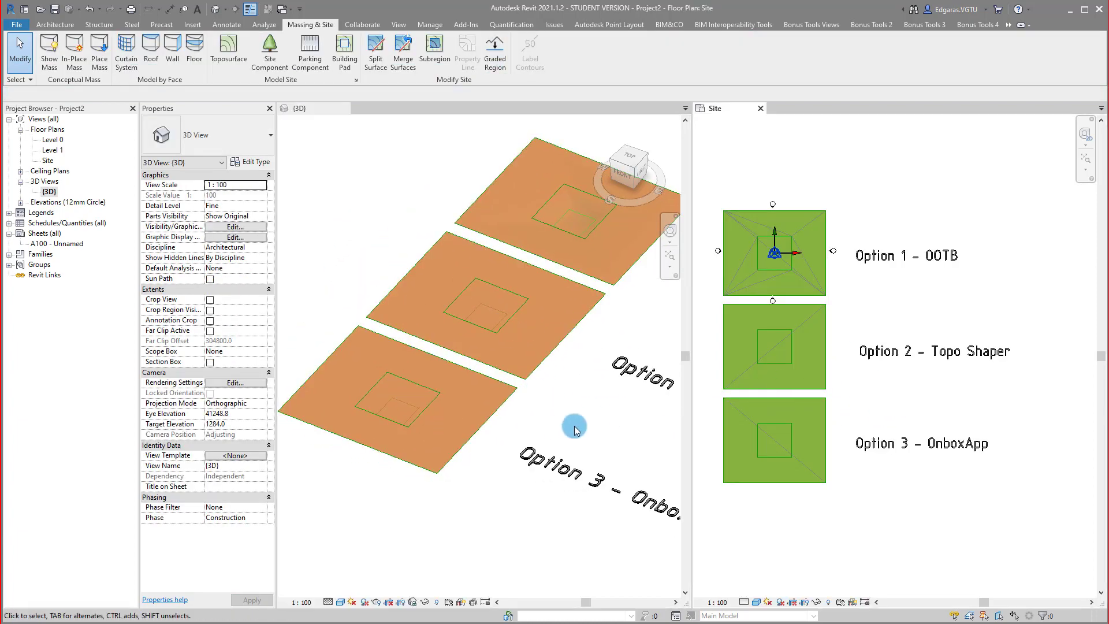
middle_drag(524, 363, 386, 362)
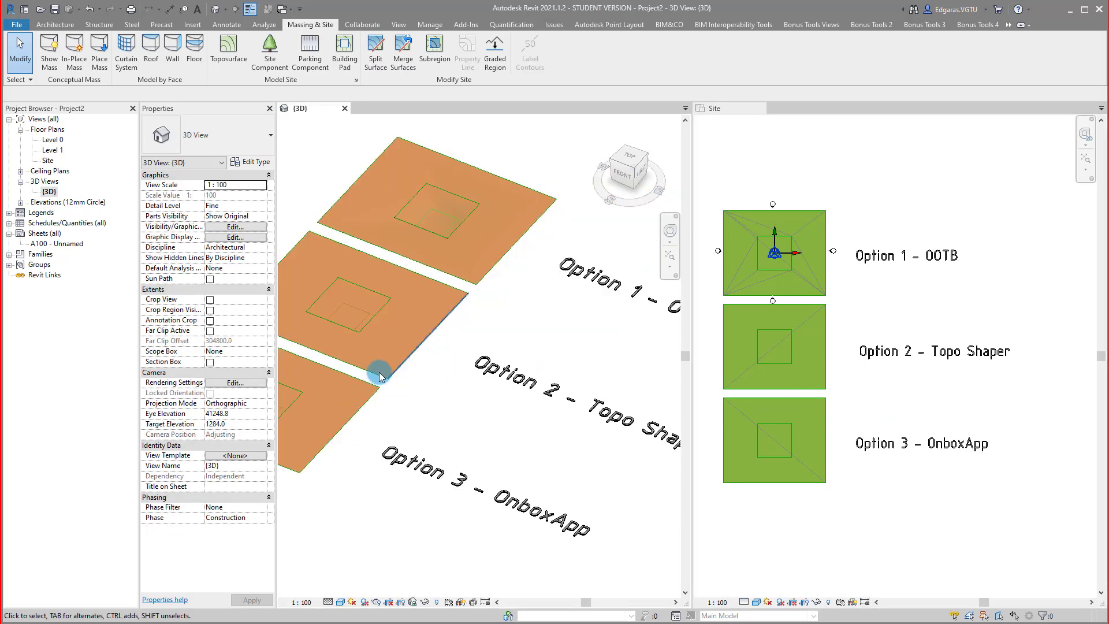
scroll(531, 387, down, 2)
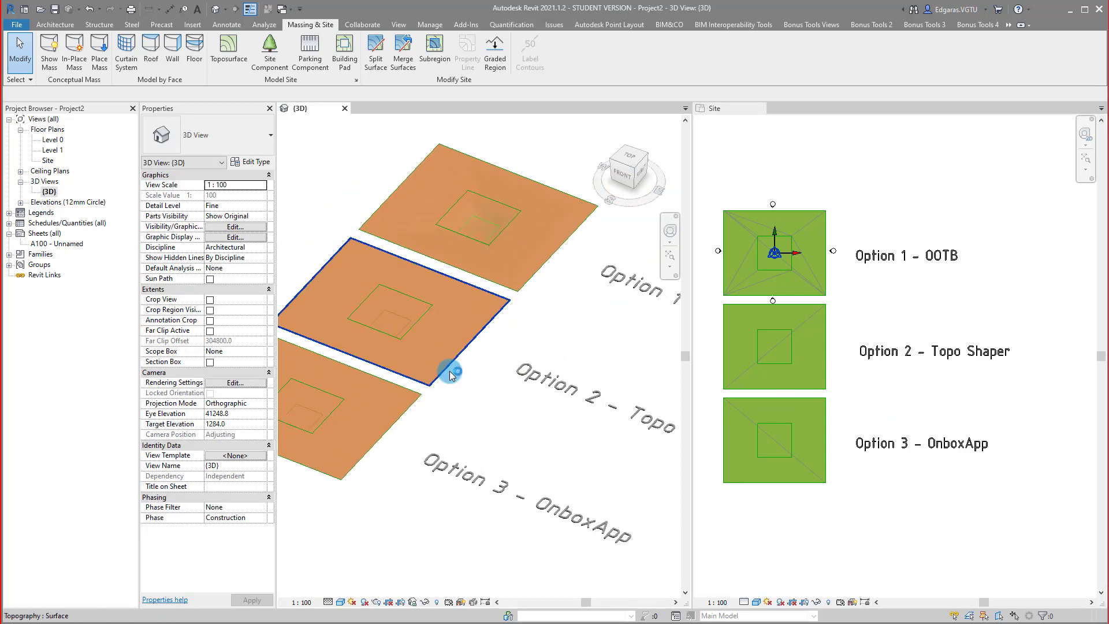
scroll(496, 323, up, 1)
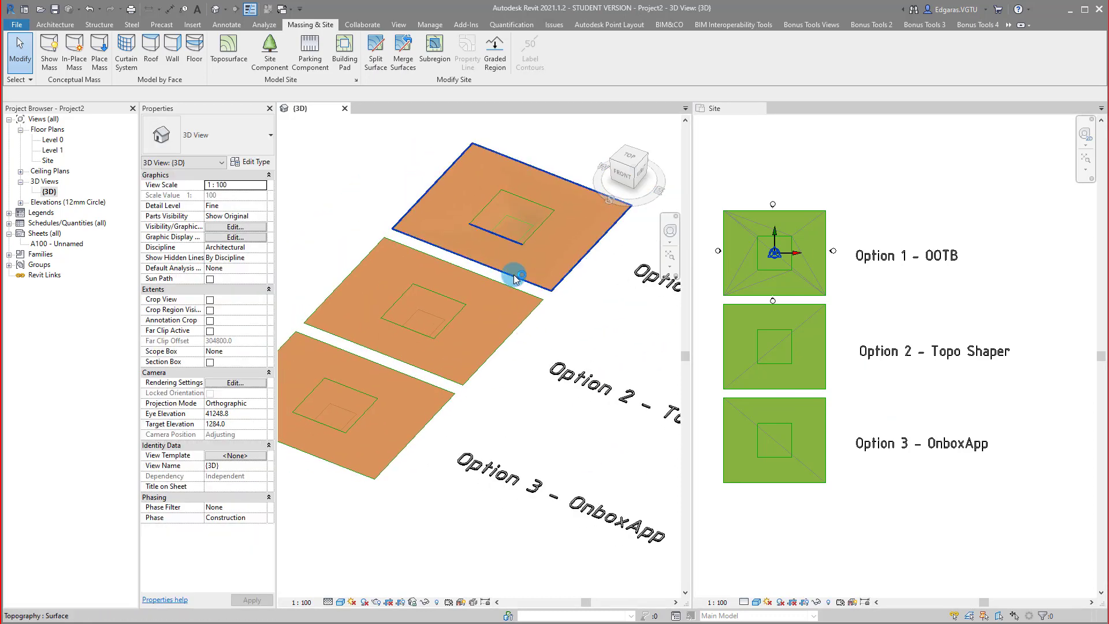
click(465, 359)
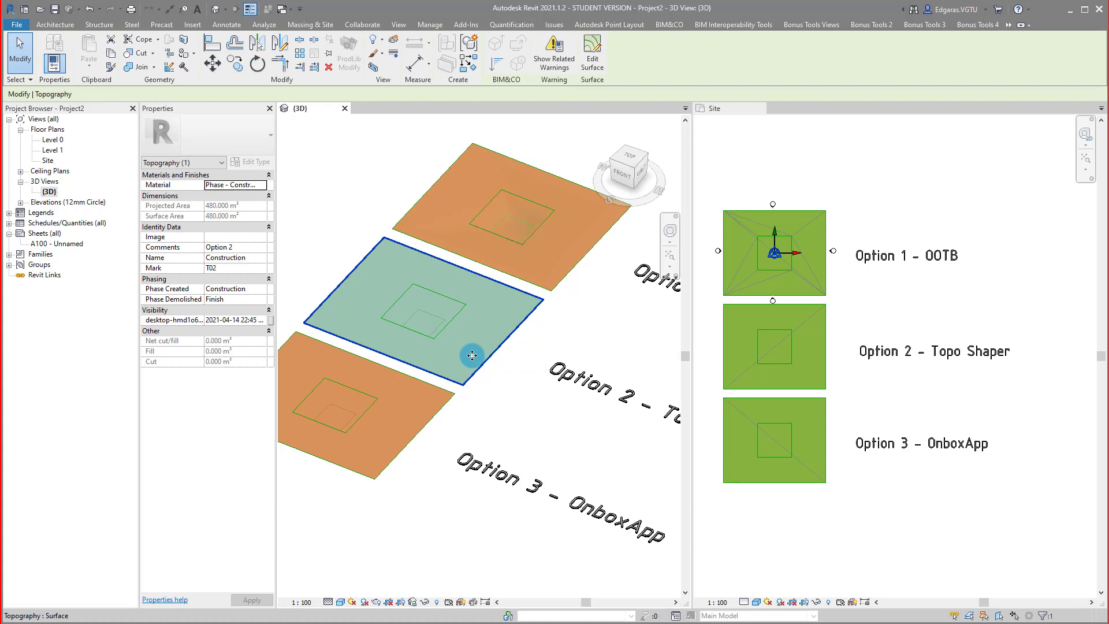
click(472, 355)
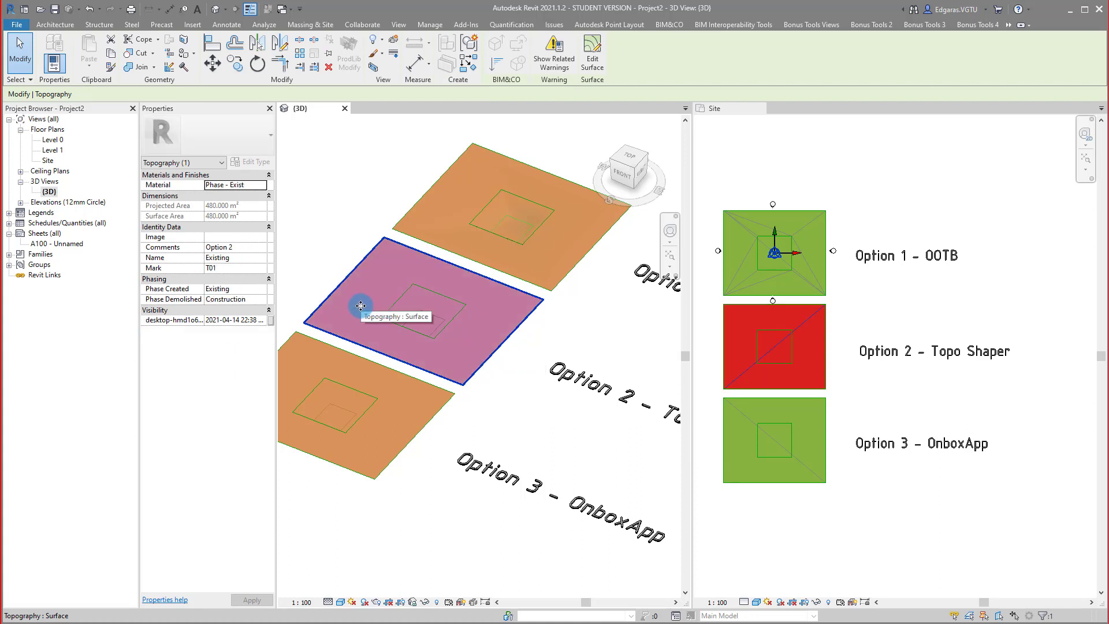
click(503, 404)
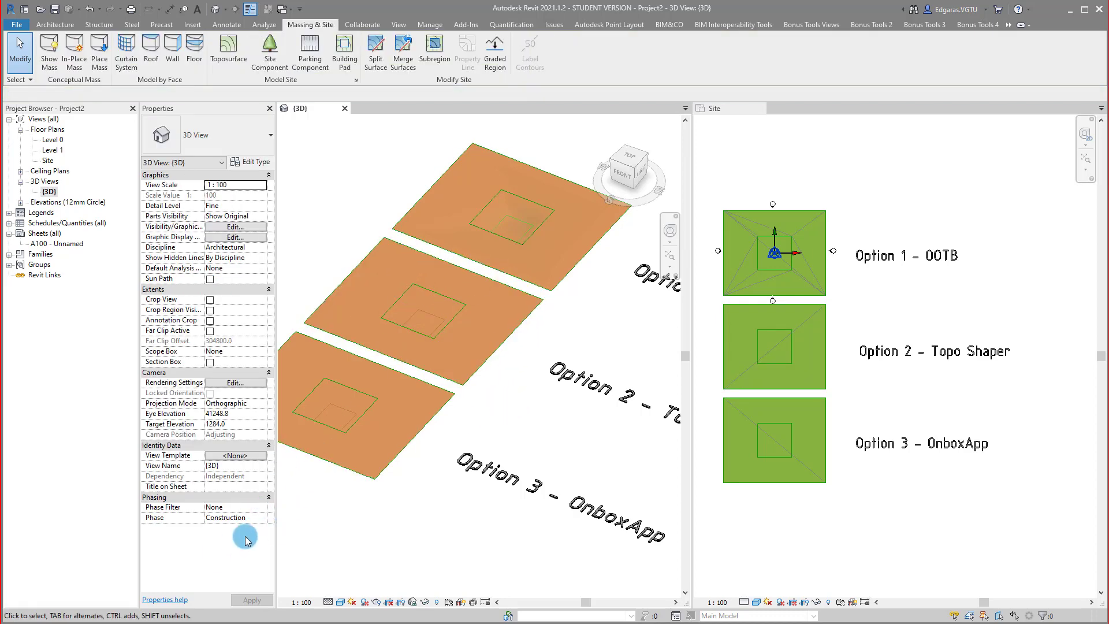
Step: Set the 3D view's phase filter to Show New and check the three option surfaces by selecting them
click(266, 510)
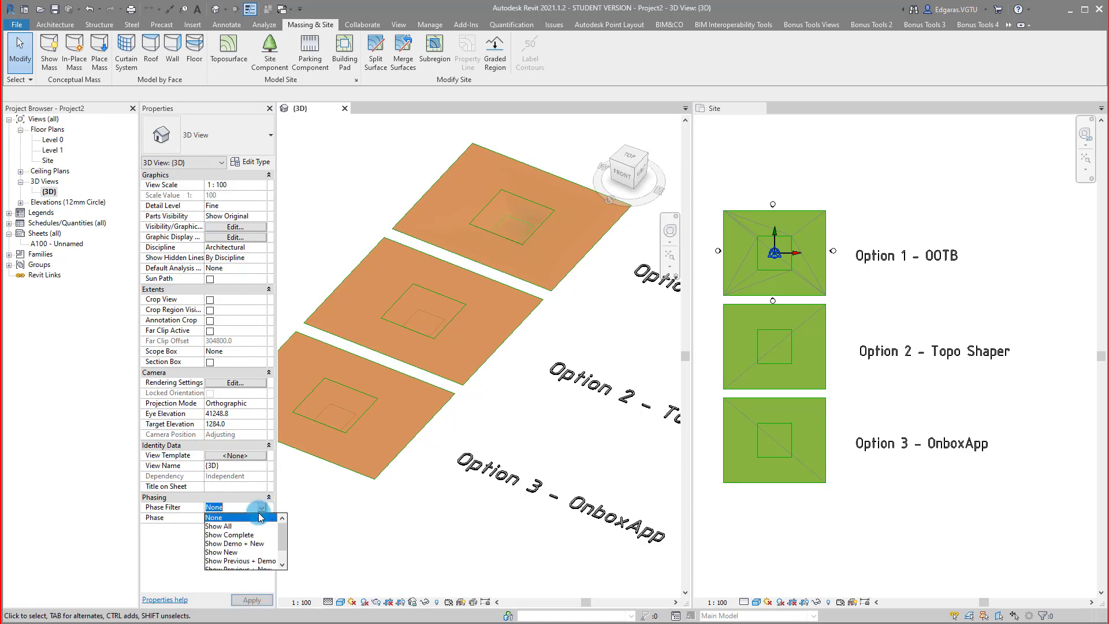
click(231, 549)
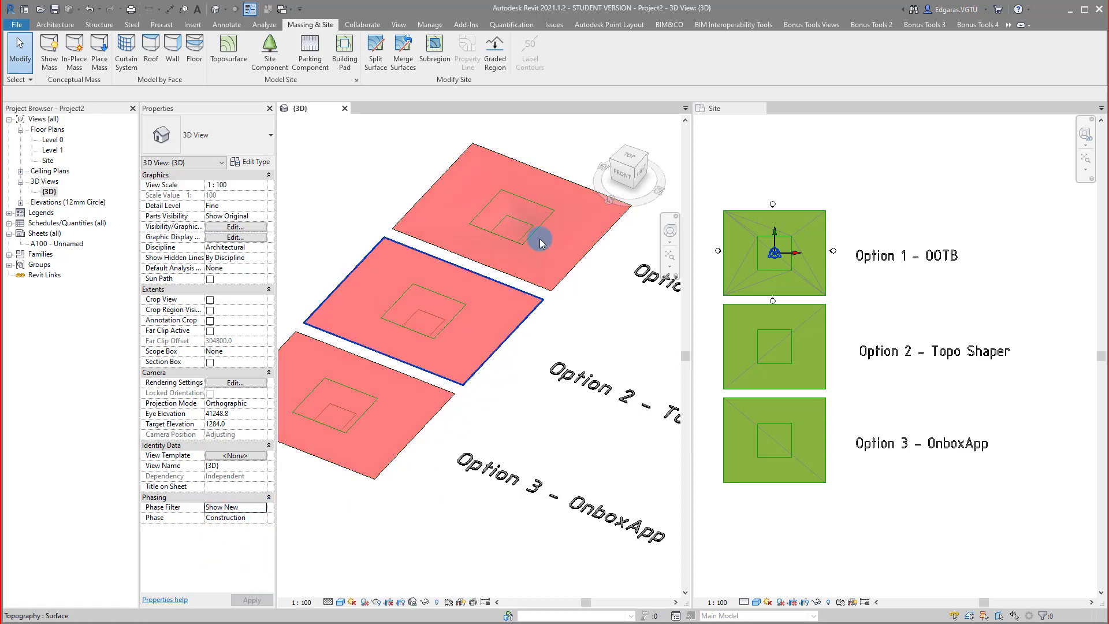
click(555, 263)
click(477, 361)
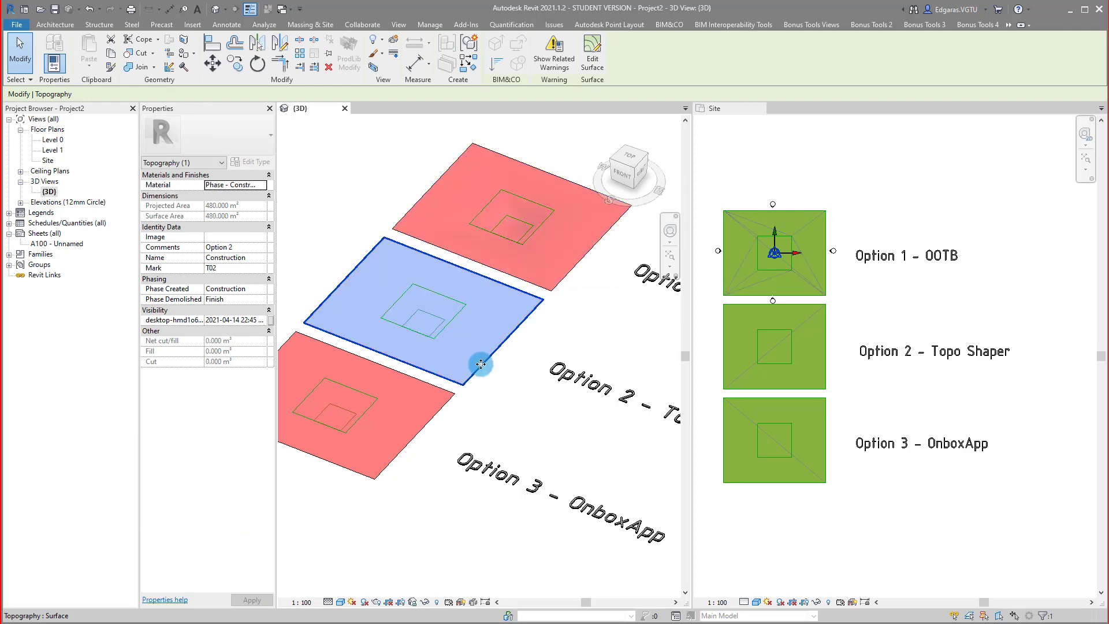
click(396, 426)
click(478, 442)
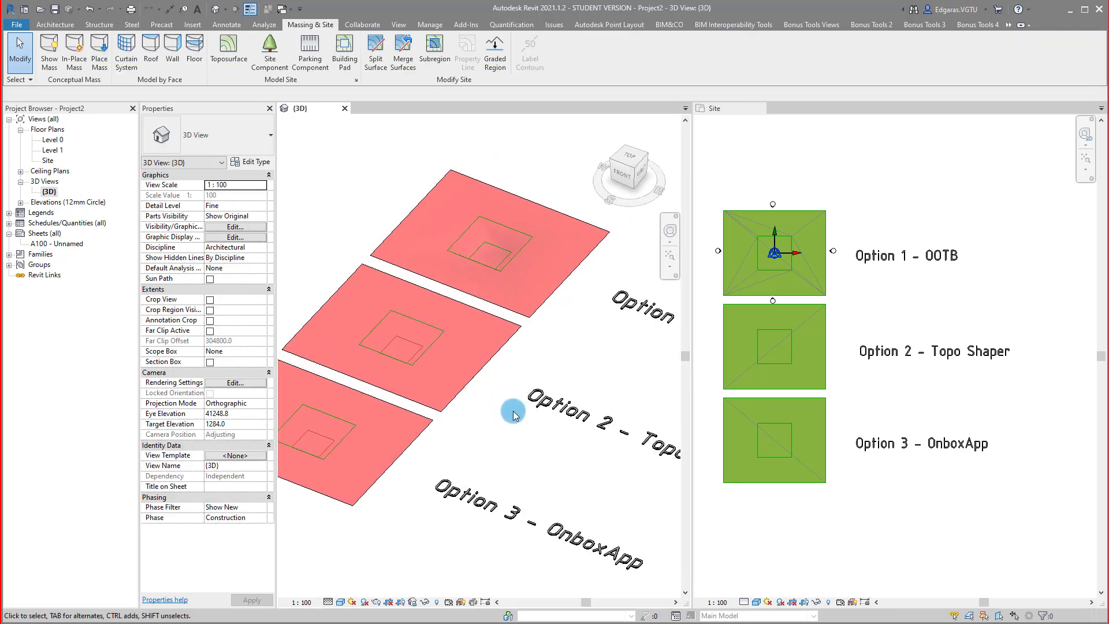
Step: Turn on the Triangulation Edges subcategory of Topography in the 3D view's visibility/graphic overrides
scroll(544, 198, down, 3)
scroll(500, 408, up, 2)
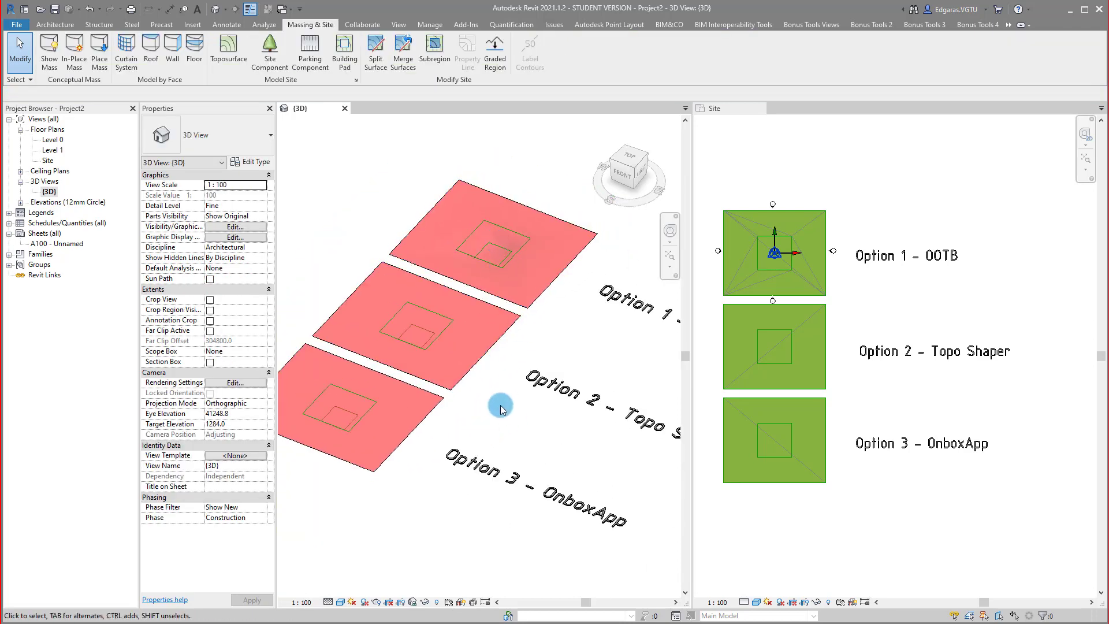
key(v)
key(v)
scroll(247, 428, down, 5)
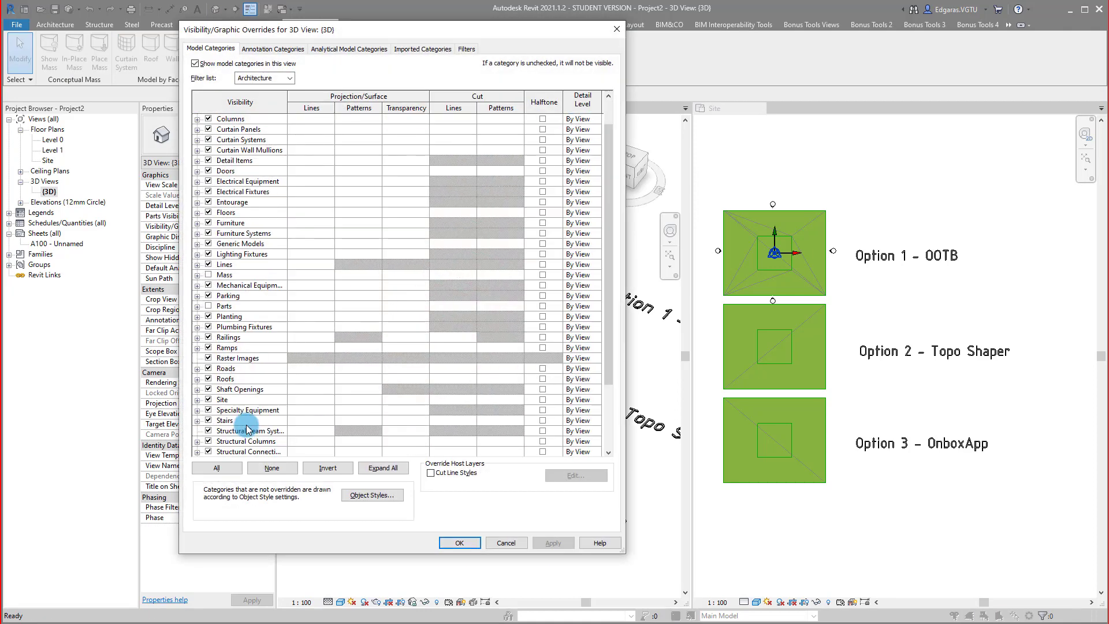
click(197, 431)
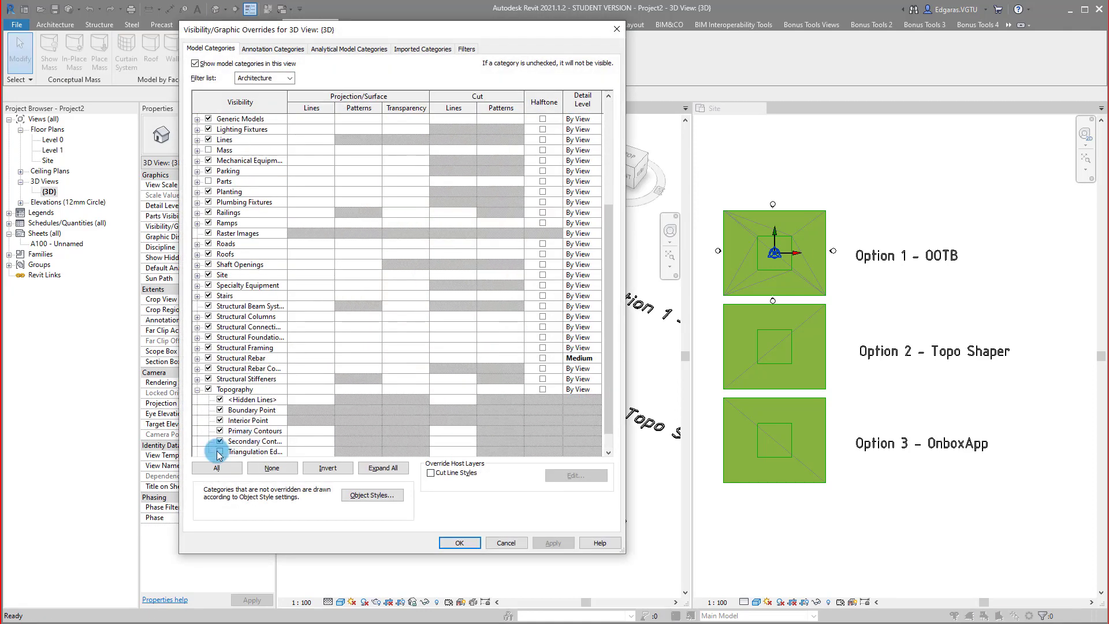
click(242, 442)
click(459, 543)
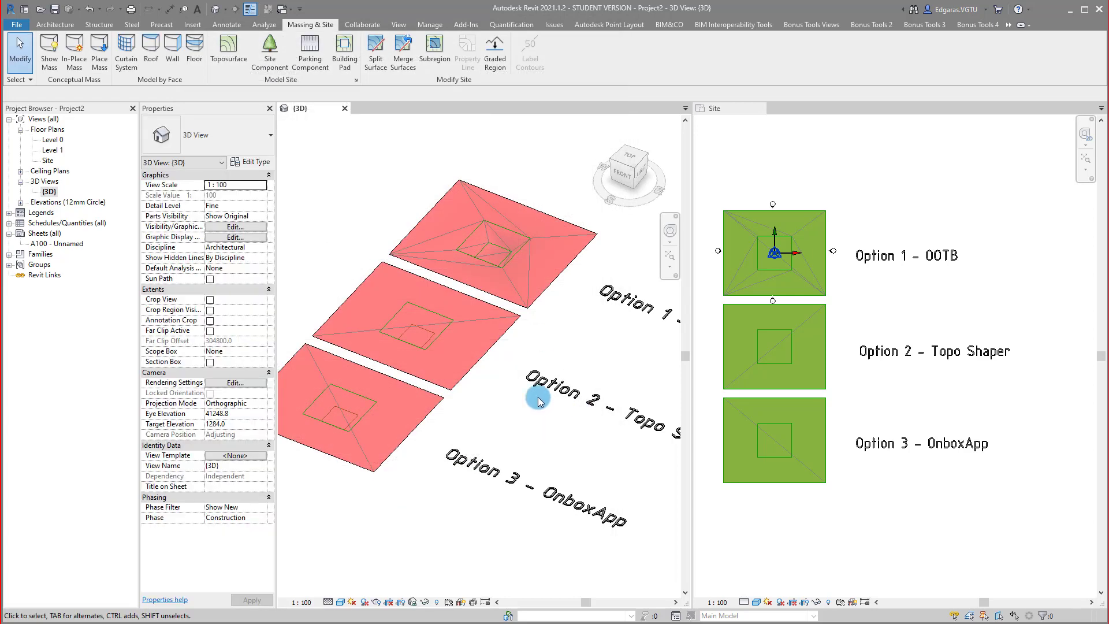
Step: Shape the Option 2 construction surface with Topo Shaper from its eight excavation model lines, dividing them by an approximate distance of 1000 mm
middle_drag(470, 390, 485, 381)
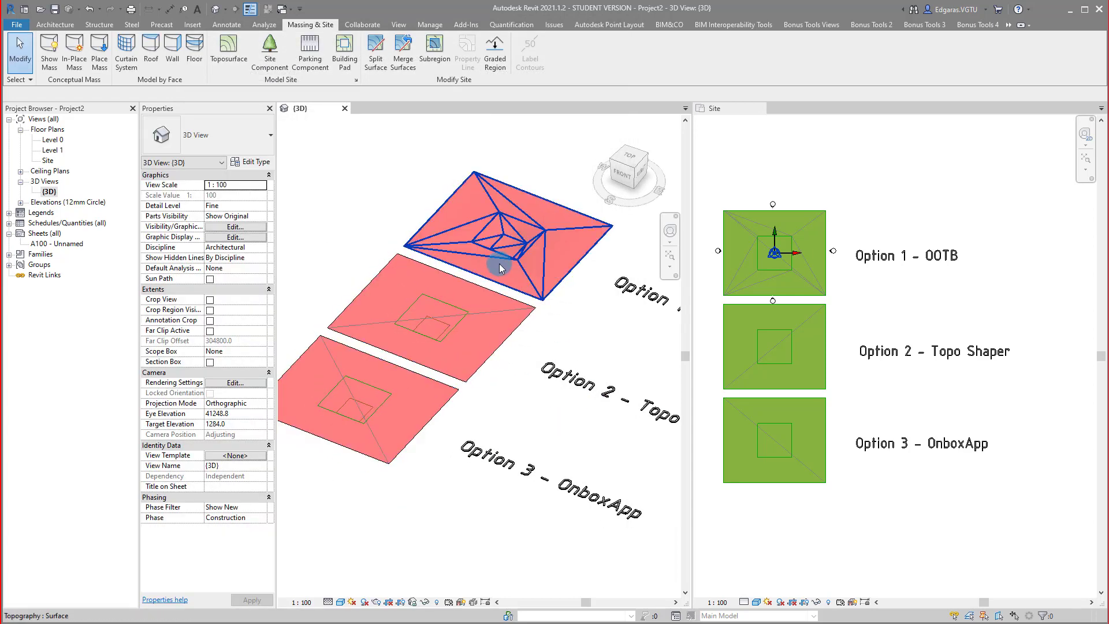
middle_drag(580, 311, 584, 297)
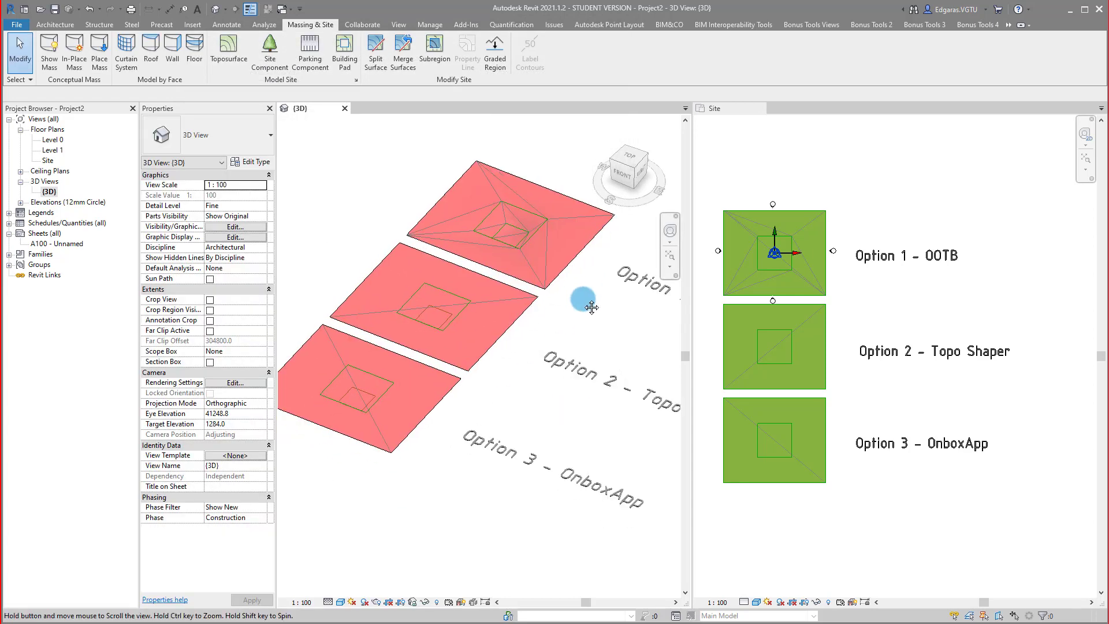
middle_drag(327, 280, 320, 288)
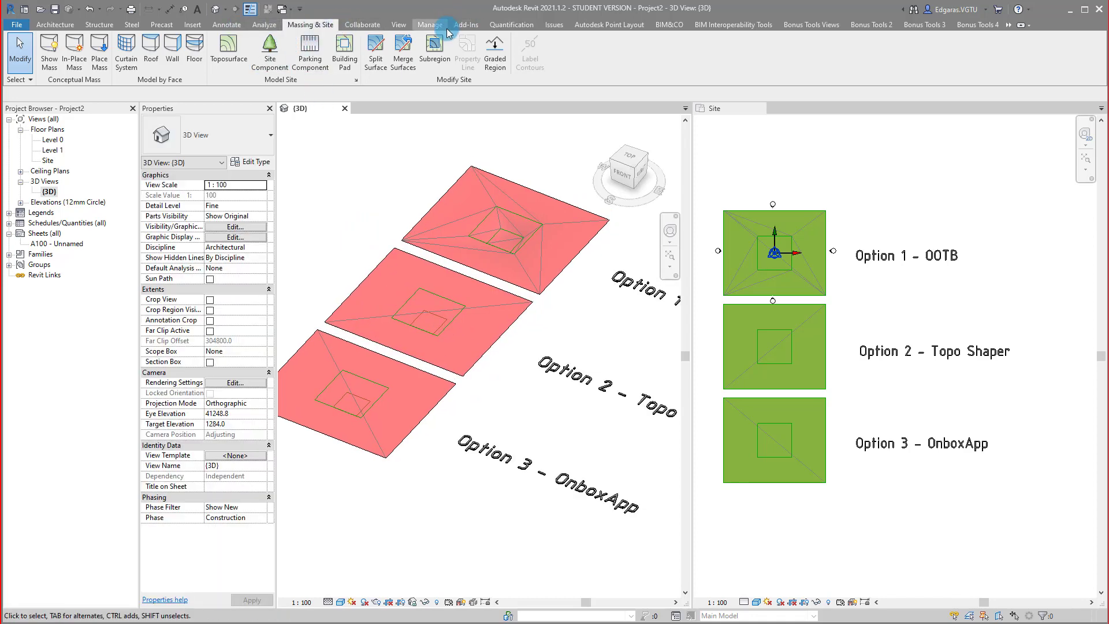
click(296, 75)
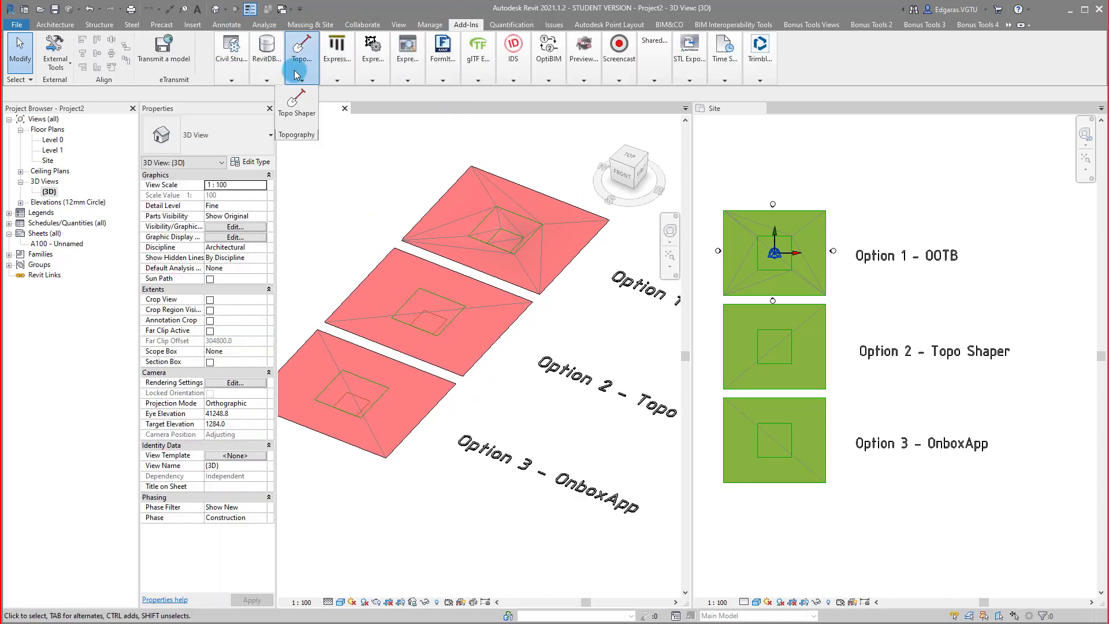
click(300, 111)
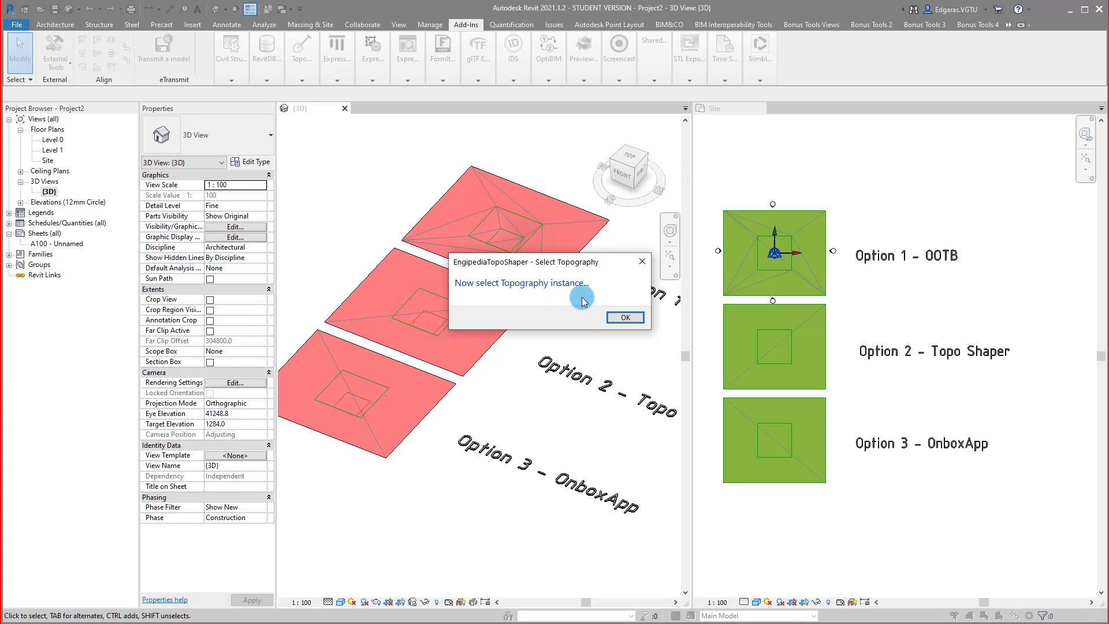
click(624, 319)
click(465, 278)
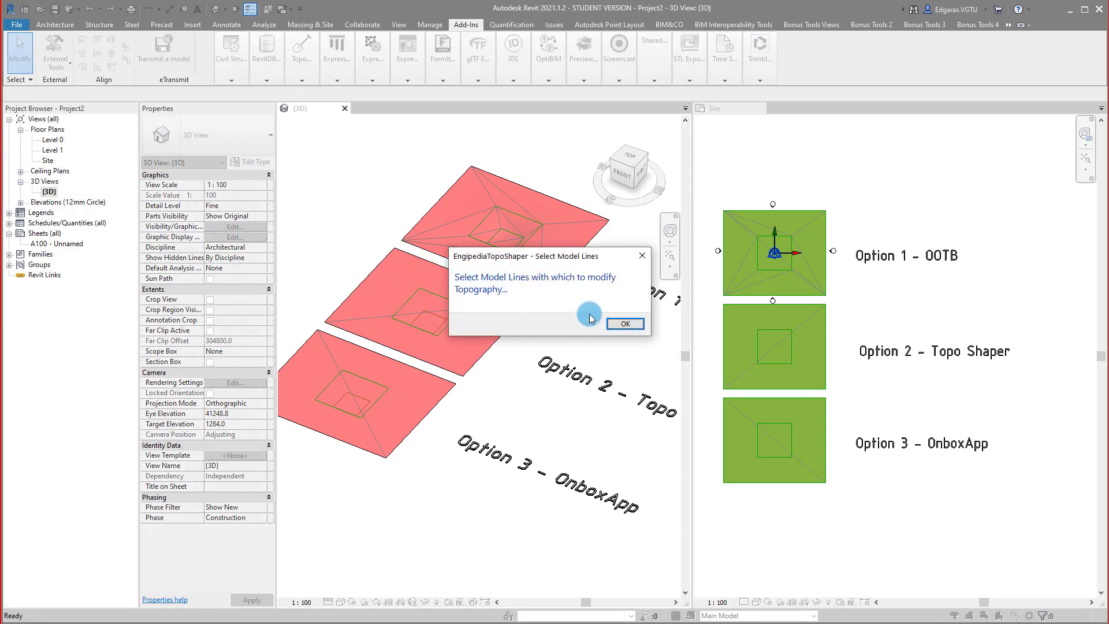
click(623, 324)
drag(347, 273, 458, 338)
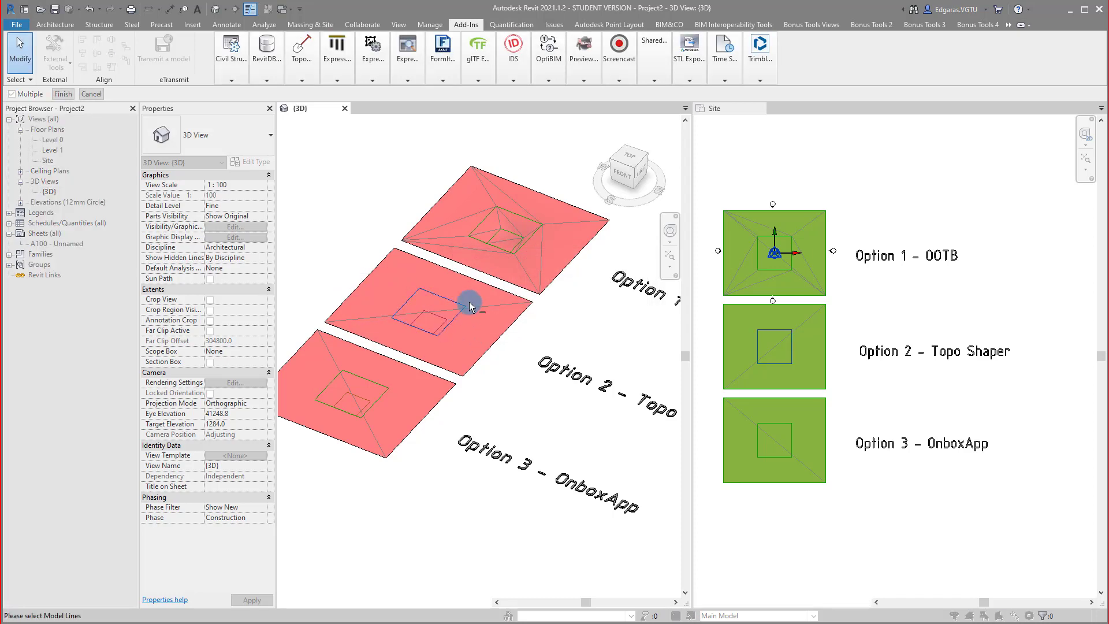
click(58, 96)
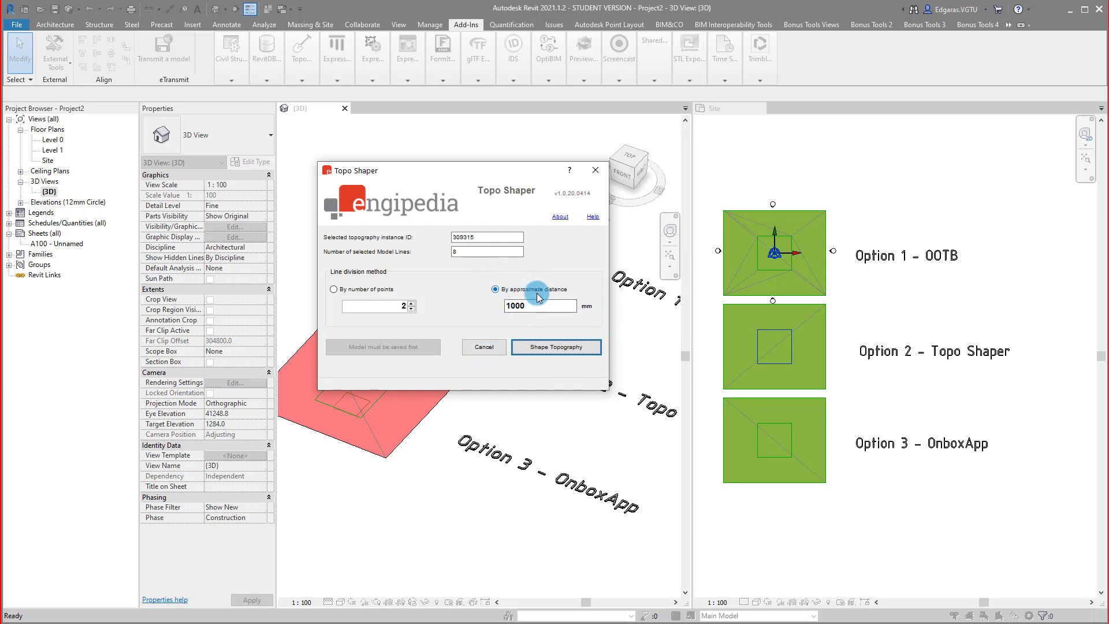
click(556, 347)
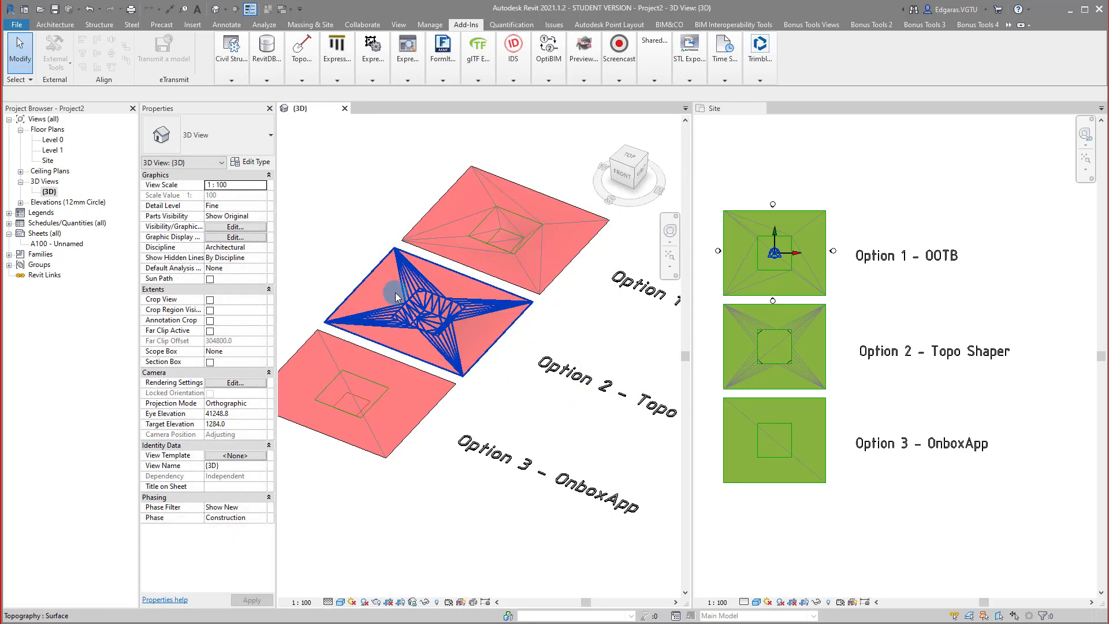
Step: Examine the reshaped Option 2 surface in the site plan and the 3D view, focusing on the triangulation around the excavation corners
scroll(745, 341, up, 5)
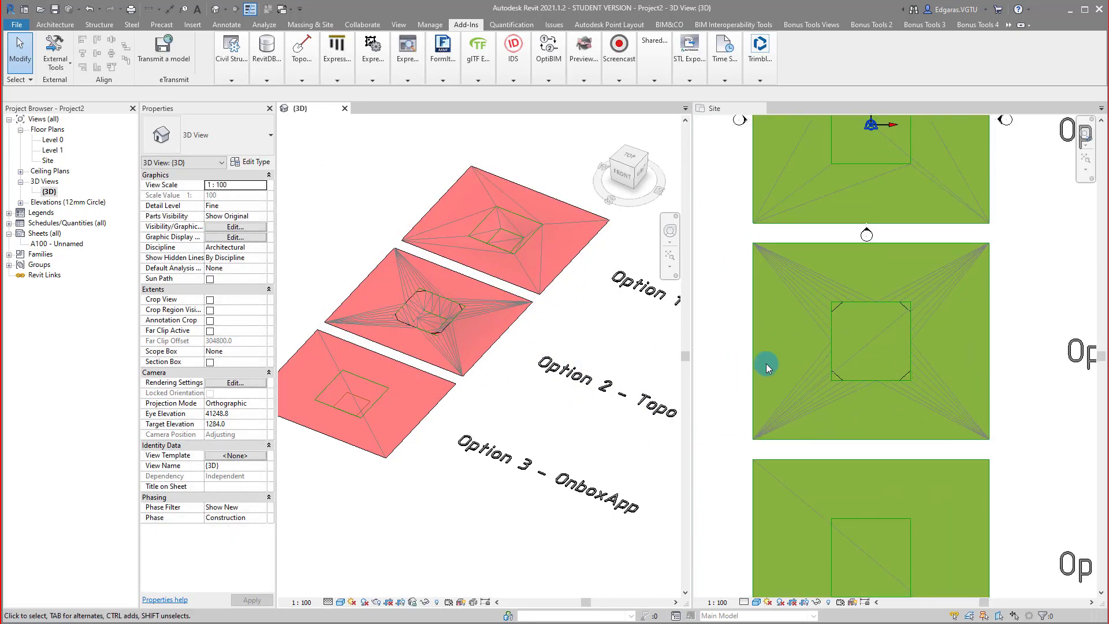
scroll(780, 345, down, 2)
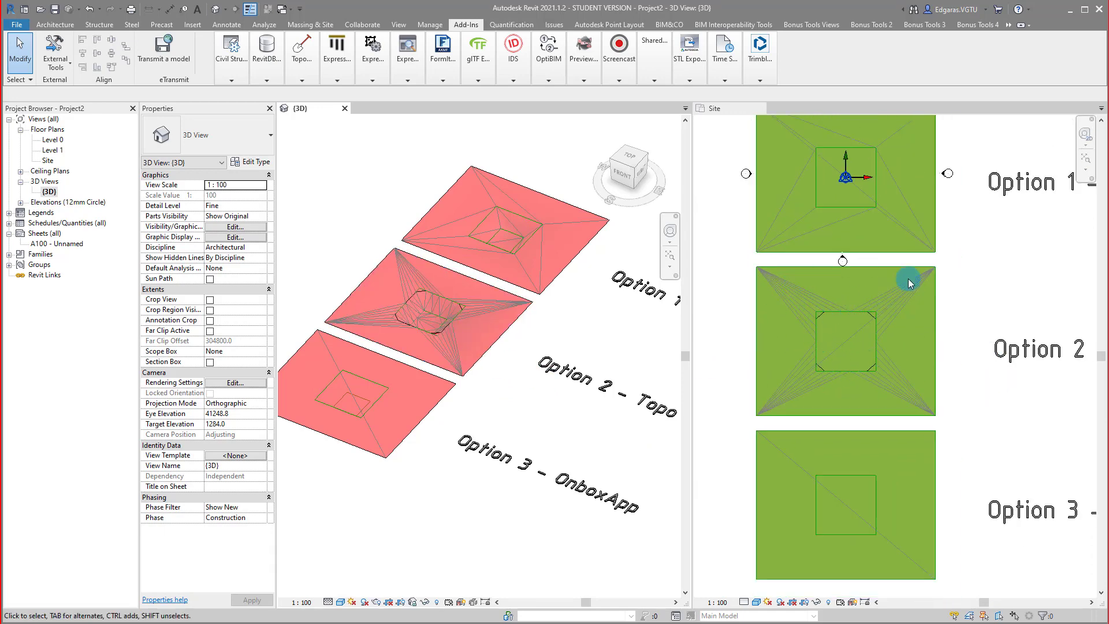
scroll(818, 390, down, 1)
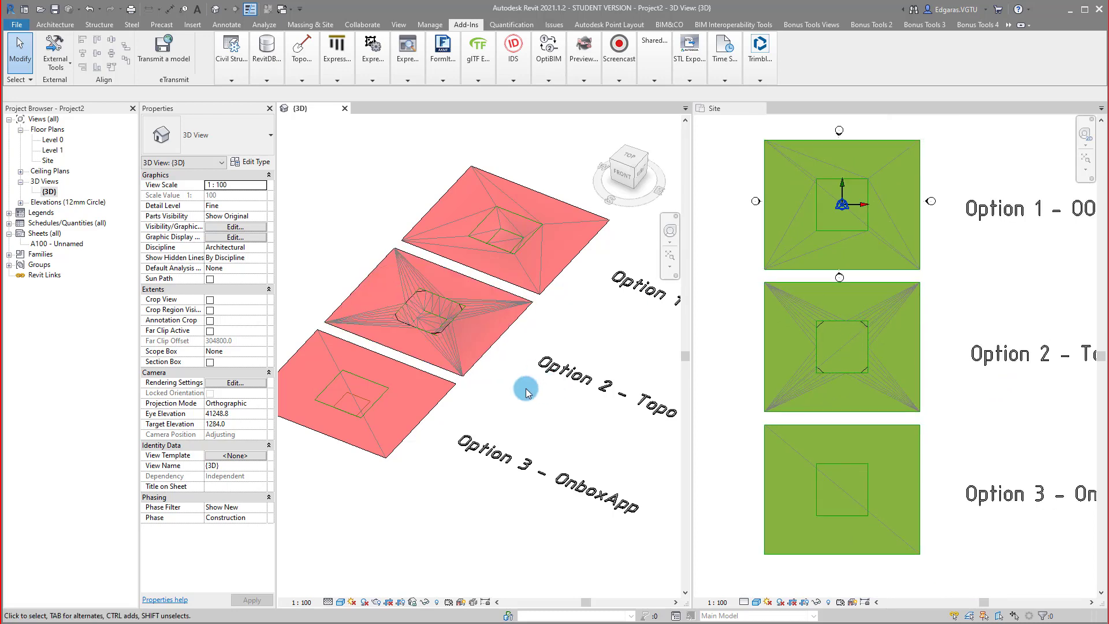
scroll(365, 306, up, 3)
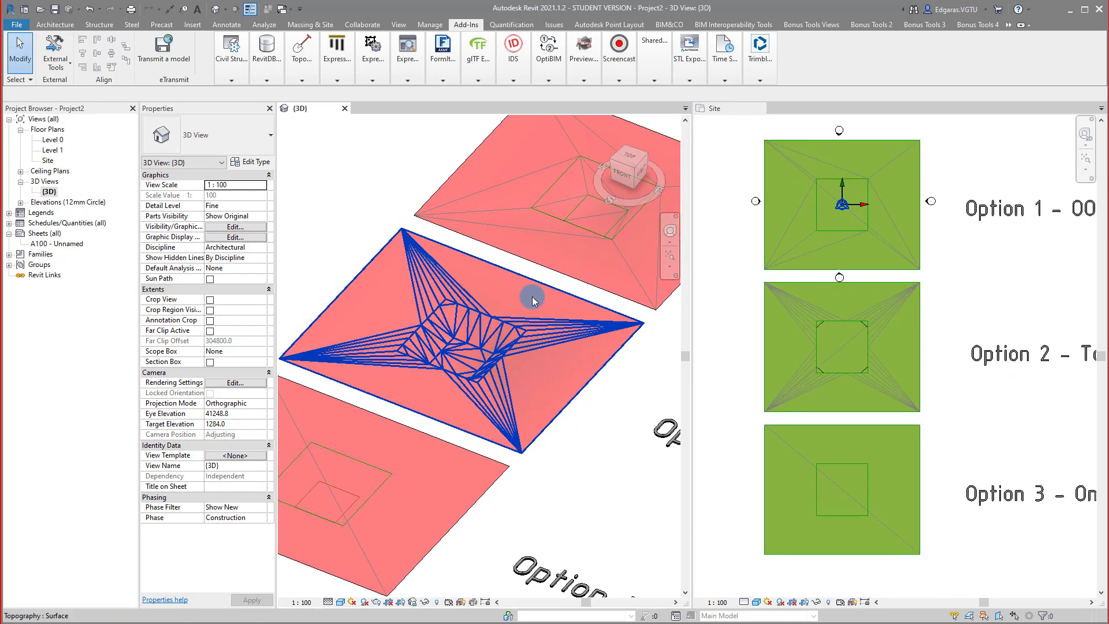
scroll(423, 277, down, 1)
middle_drag(515, 286, 500, 309)
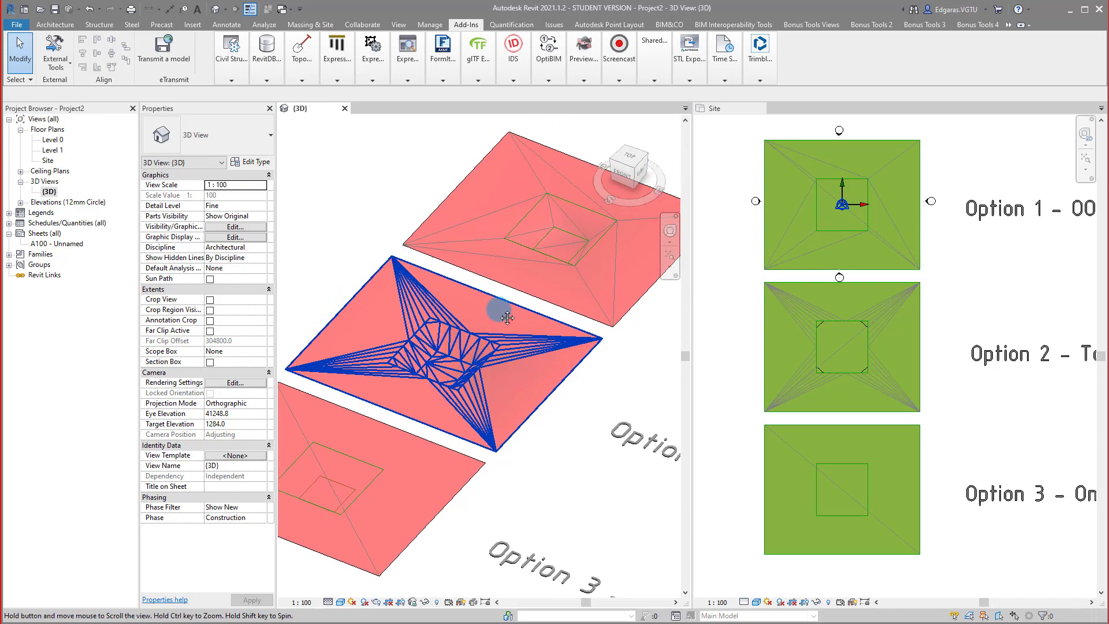
middle_drag(535, 219, 489, 243)
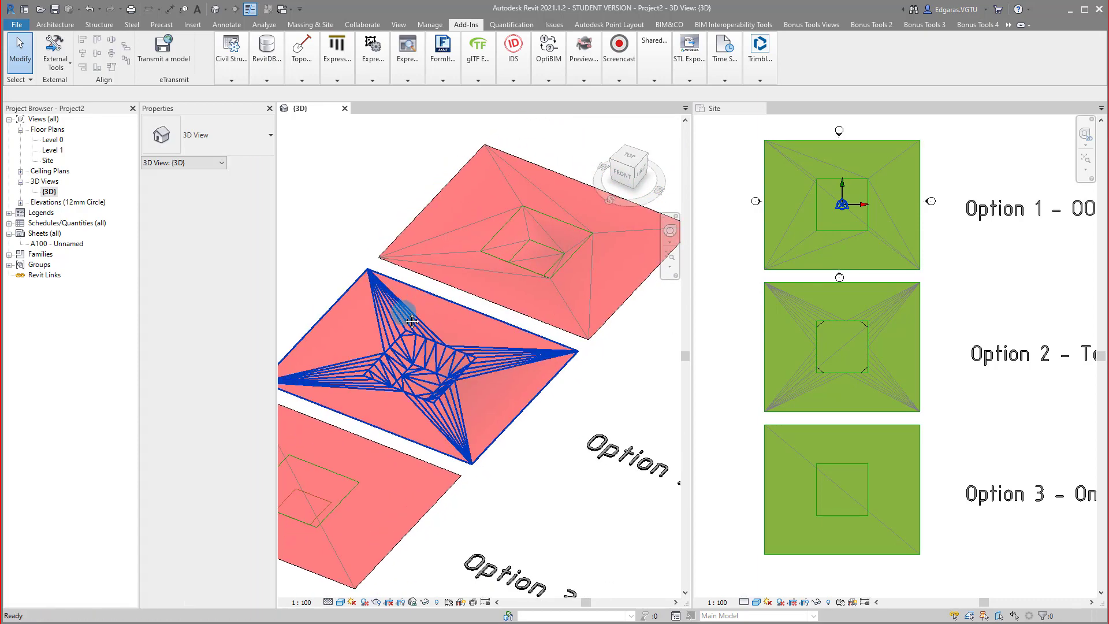
scroll(347, 390, up, 3)
middle_drag(374, 378, 354, 386)
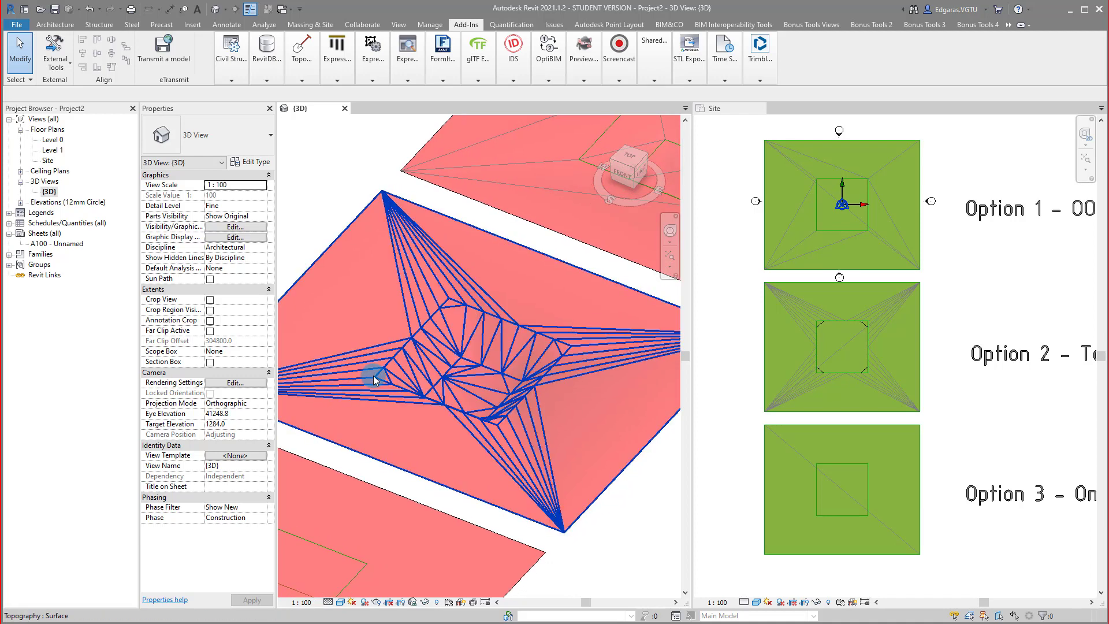
middle_drag(495, 358, 462, 356)
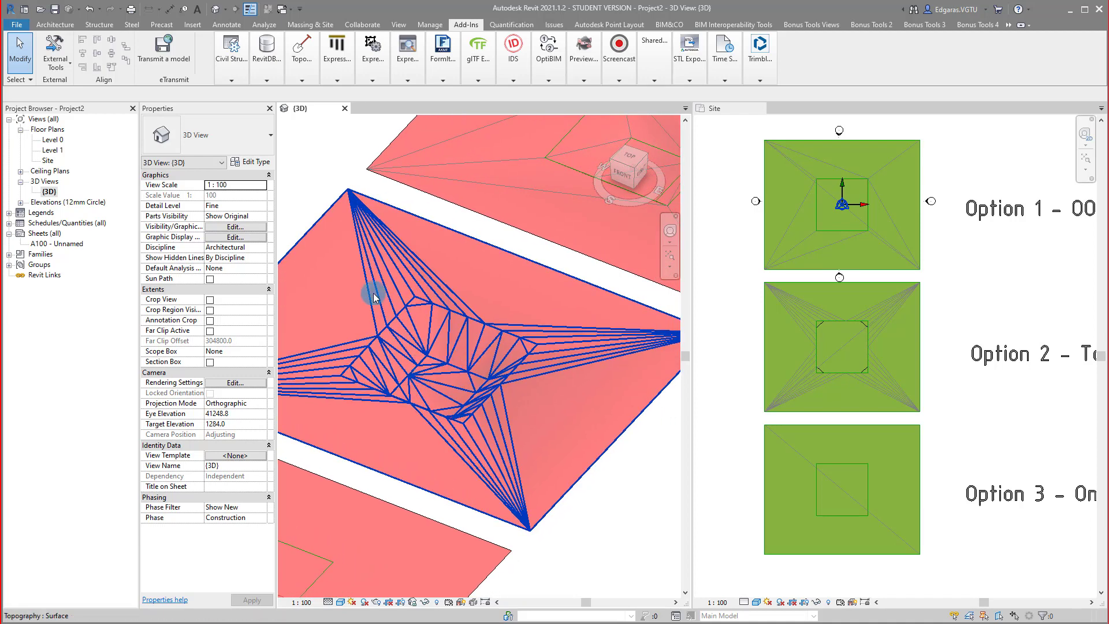
scroll(500, 332, up, 3)
scroll(495, 285, up, 3)
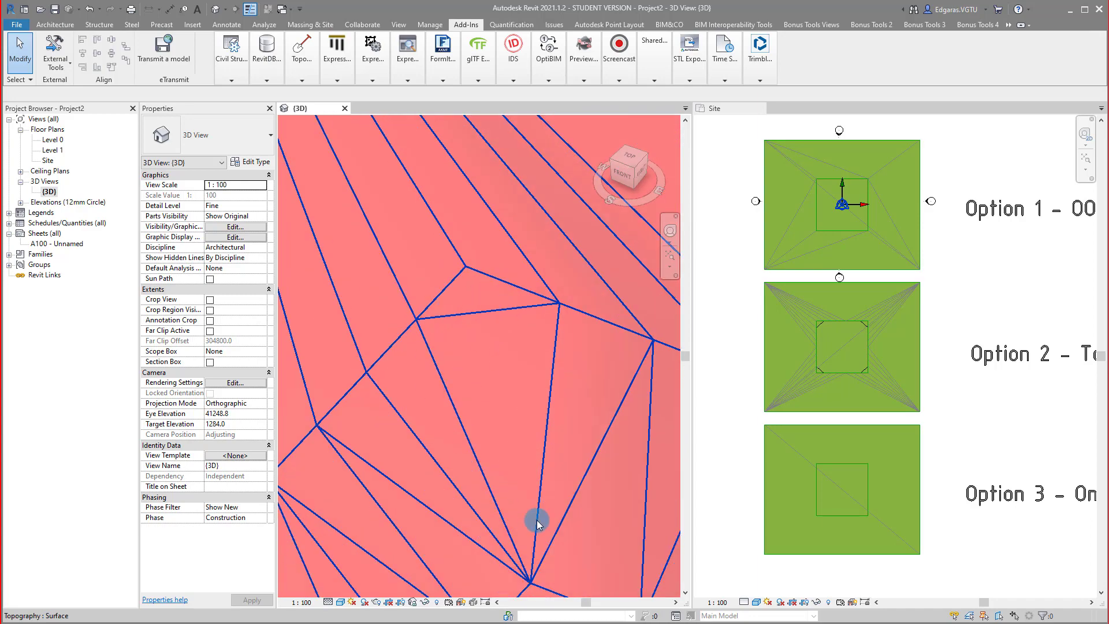
scroll(470, 358, down, 3)
scroll(495, 317, up, 3)
scroll(448, 314, down, 3)
scroll(443, 345, up, 3)
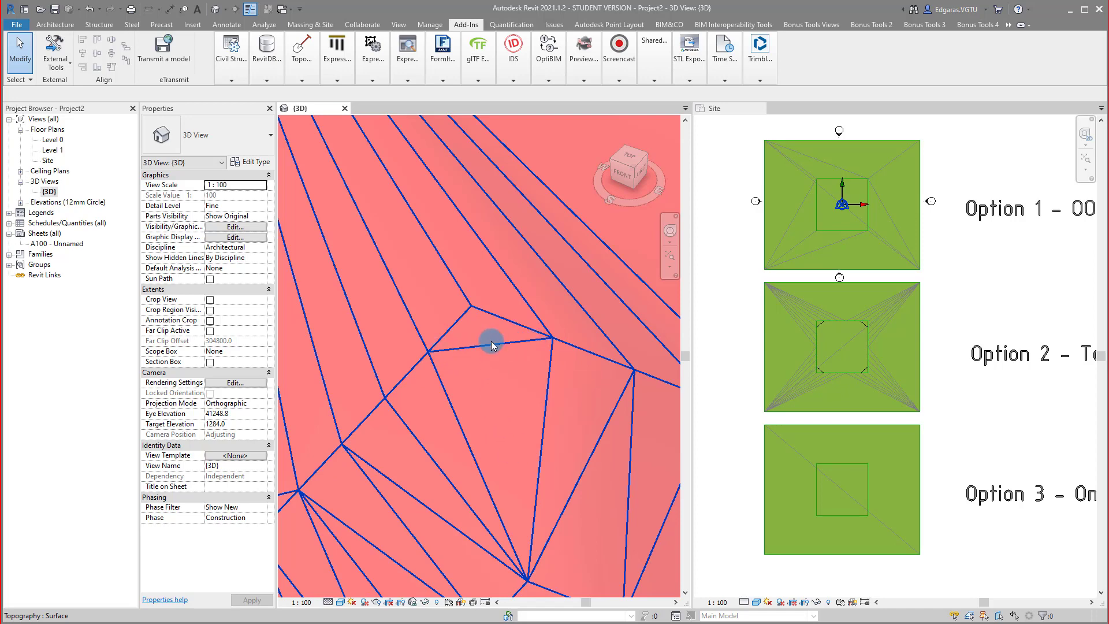
scroll(487, 329, down, 4)
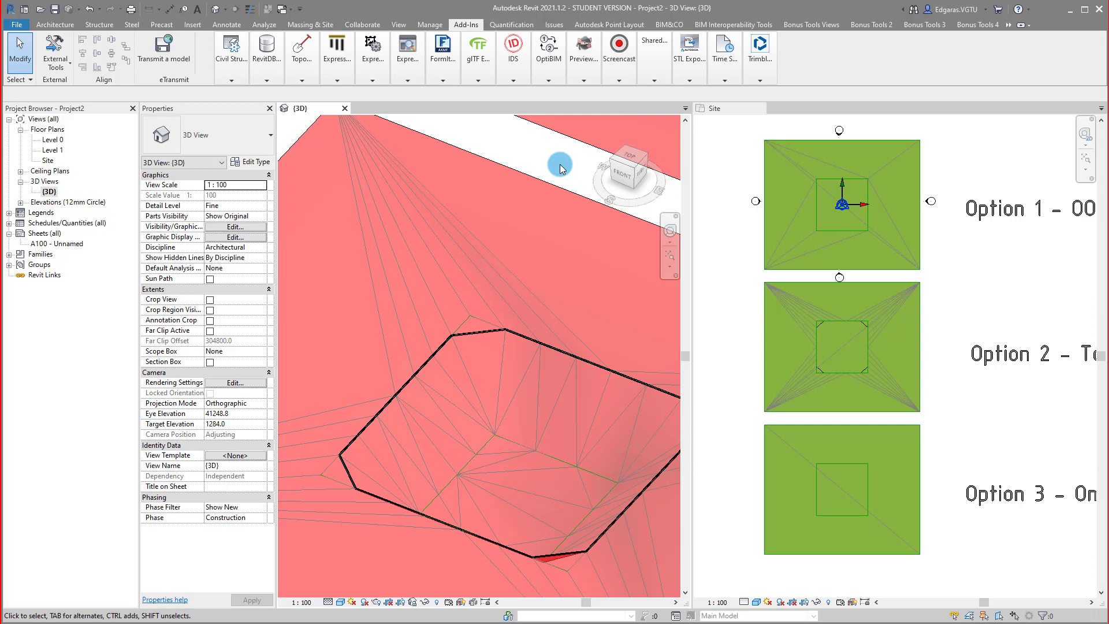
Step: Compare the Option 2 excavation edges and model lines with those of the Option 1 excavation in the 3D view
shift+middle_drag(524, 166, 524, 188)
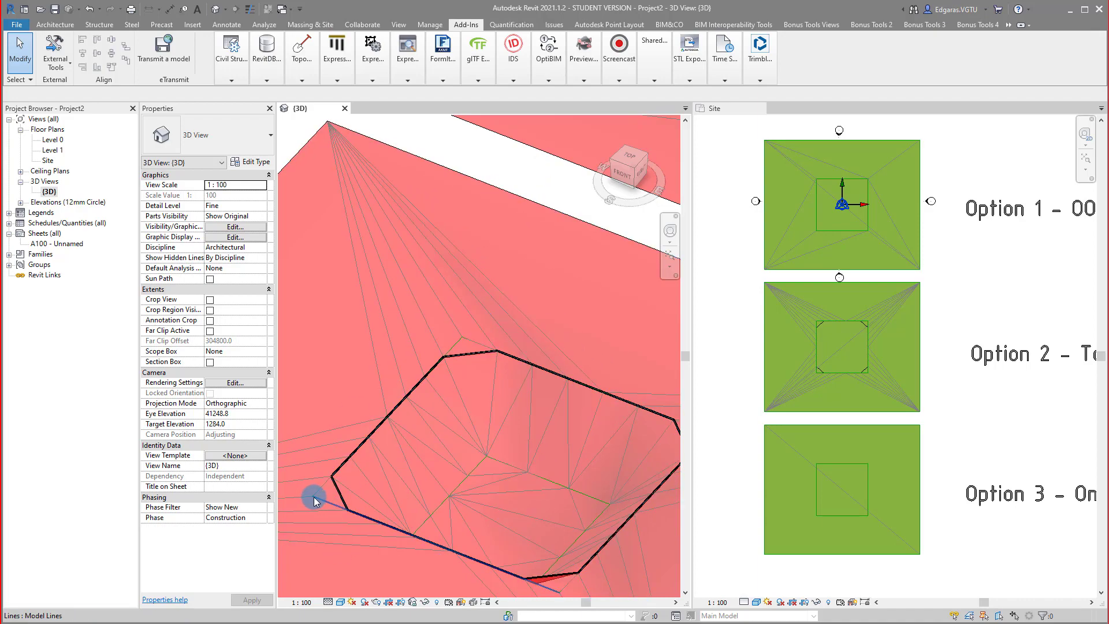
scroll(313, 488, down, 4)
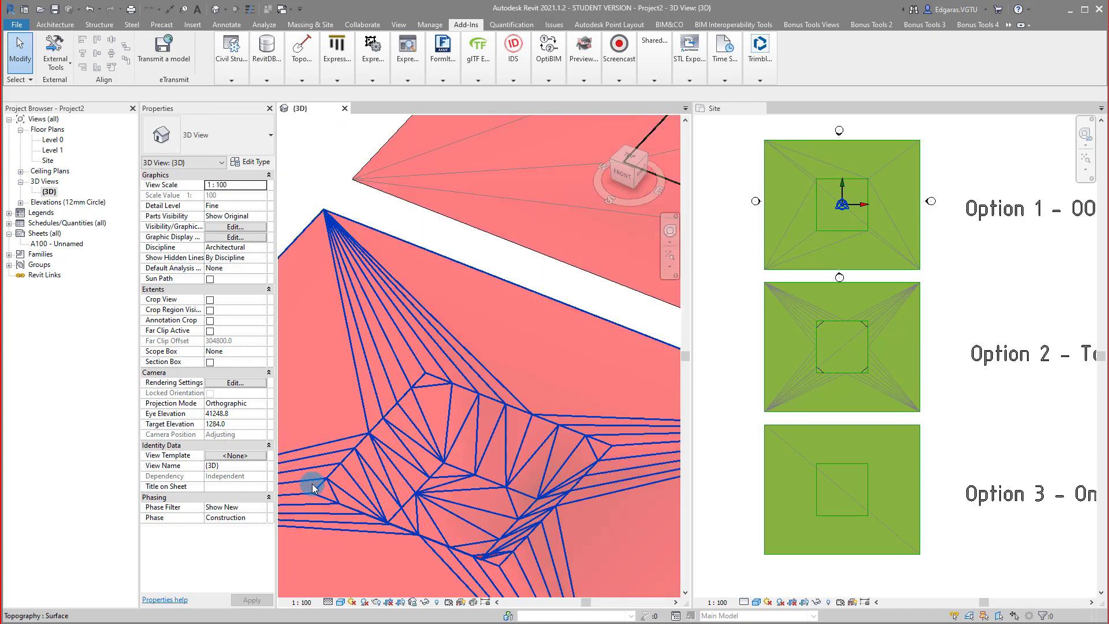
scroll(548, 243, up, 2)
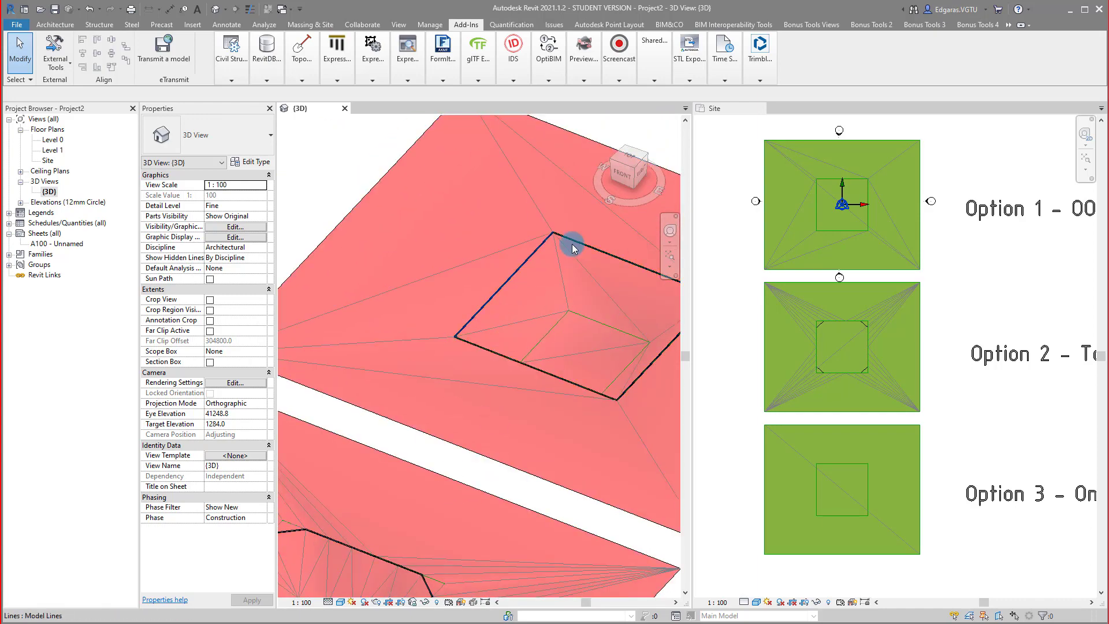
middle_drag(562, 394, 536, 396)
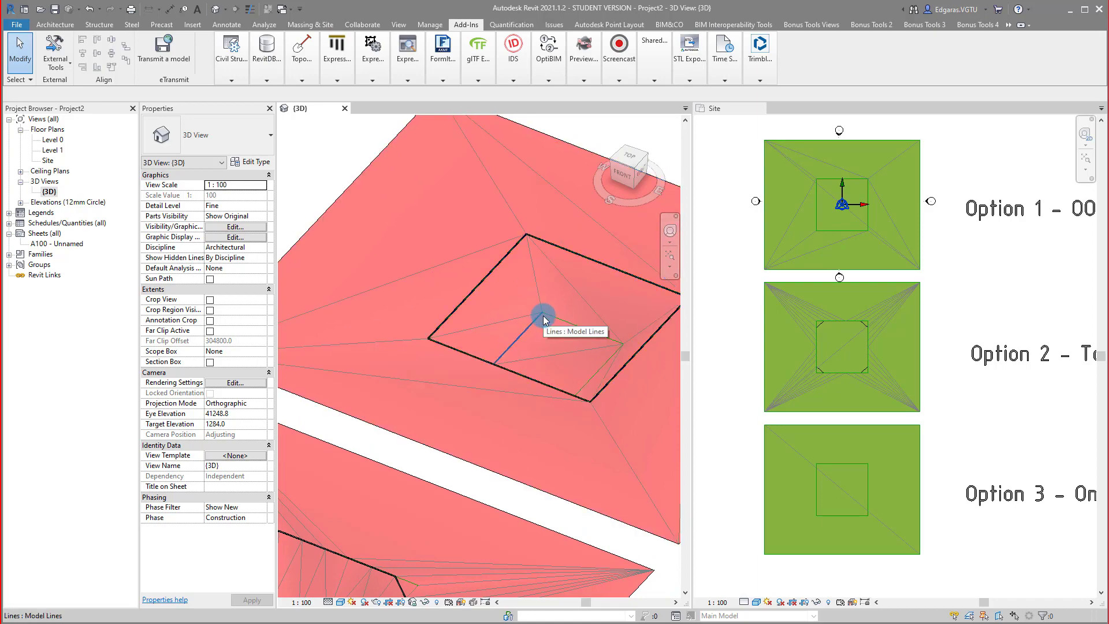
scroll(548, 260, down, 1)
middle_drag(427, 414, 568, 283)
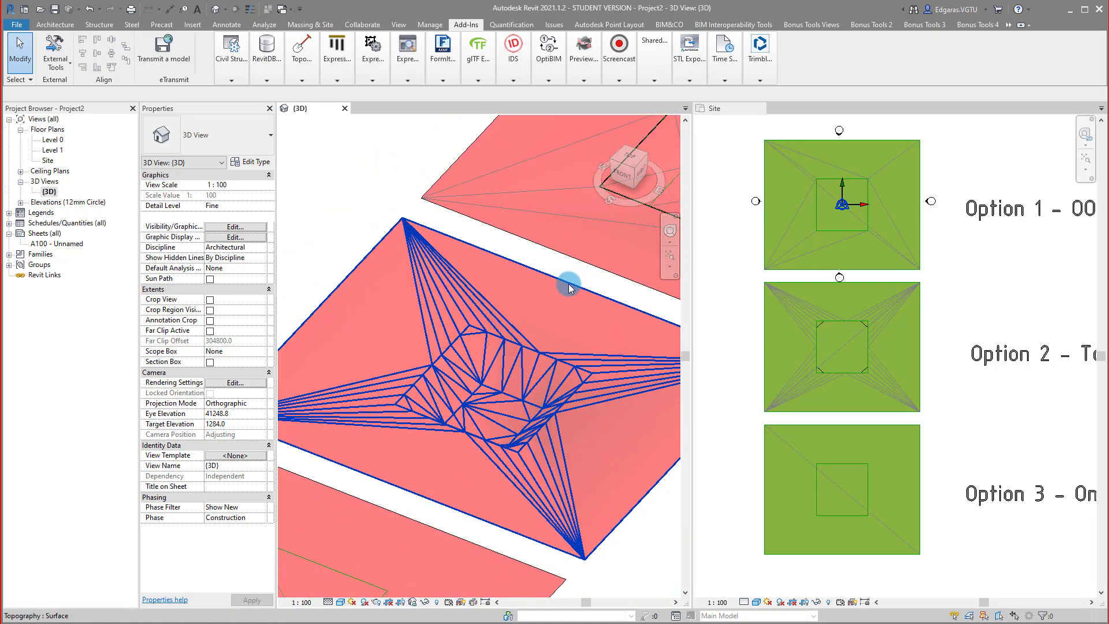
middle_drag(501, 409, 483, 383)
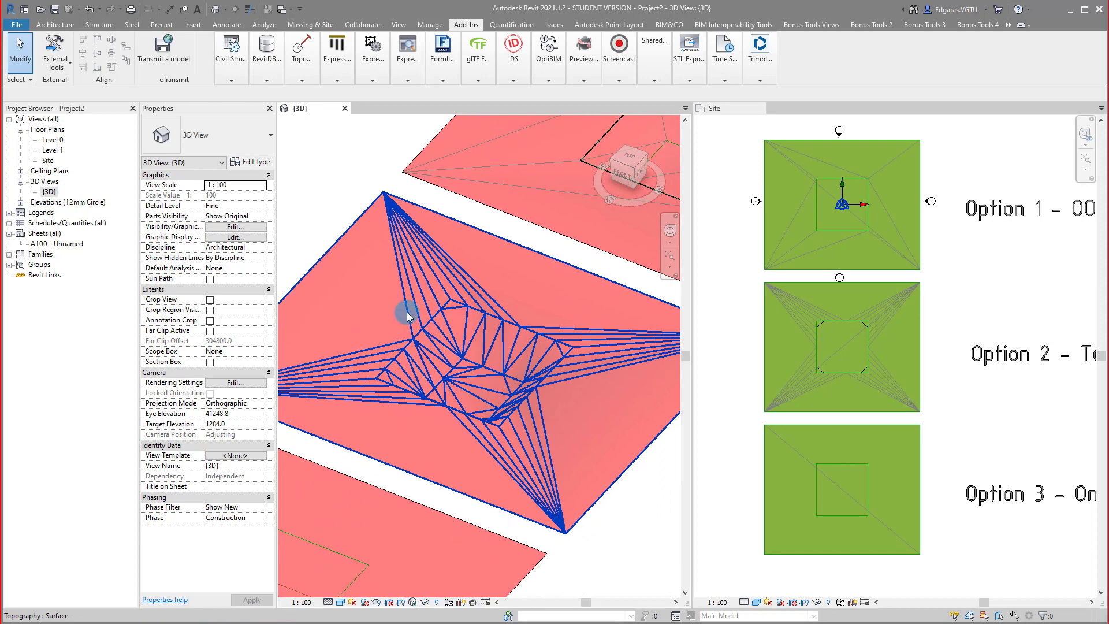
scroll(499, 403, down, 3)
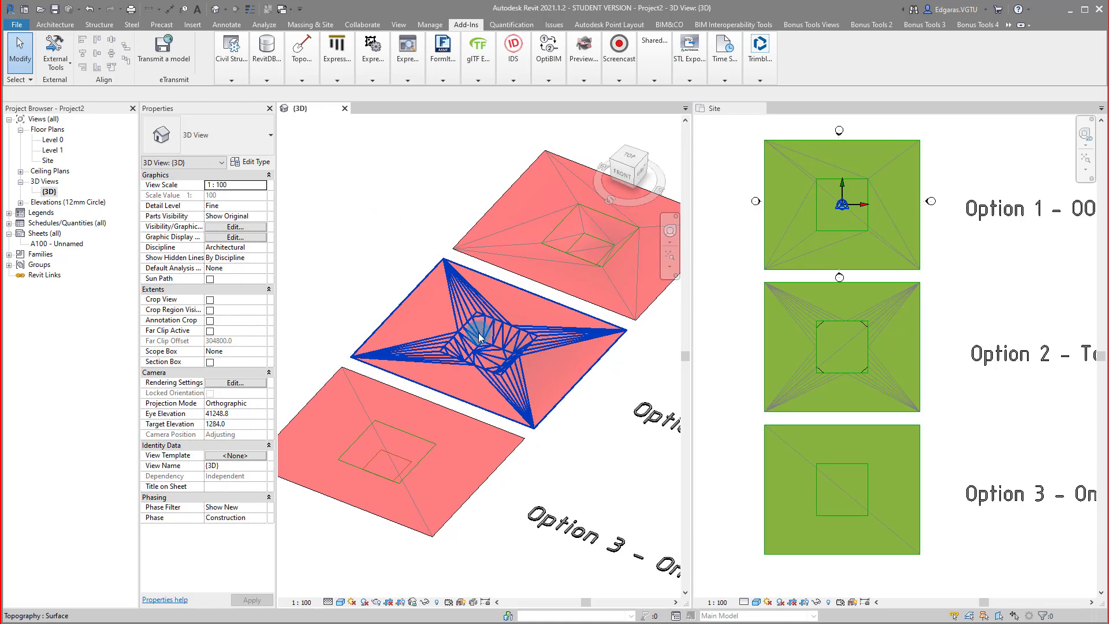
scroll(497, 379, down, 3)
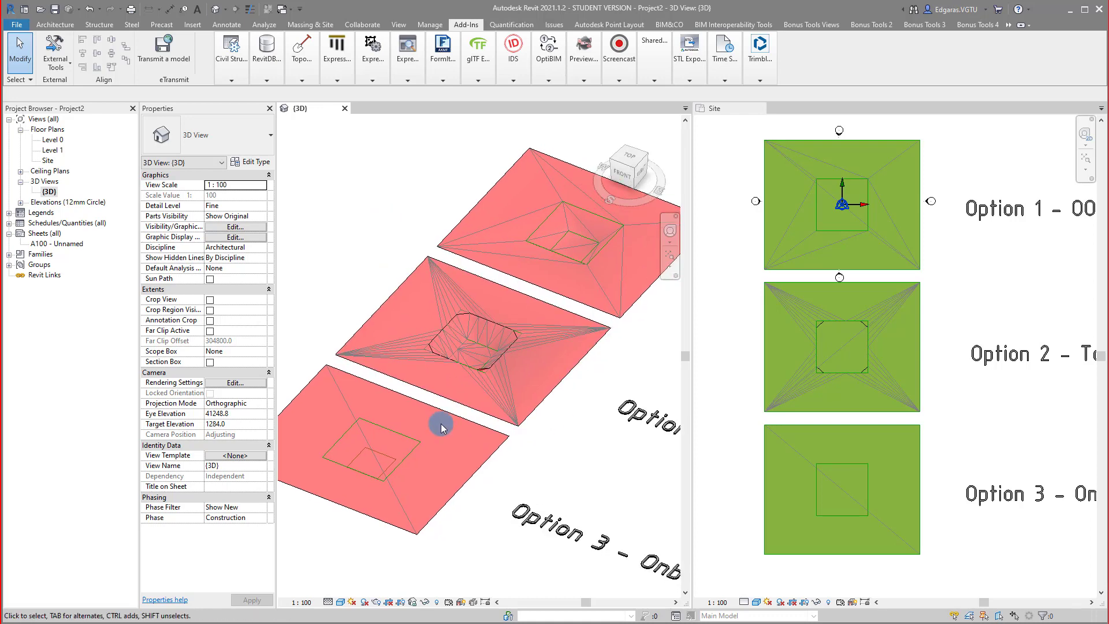
Step: Bring up the Onbox App add-in's tools for shaping the Option 3 topography
middle_drag(557, 468, 532, 459)
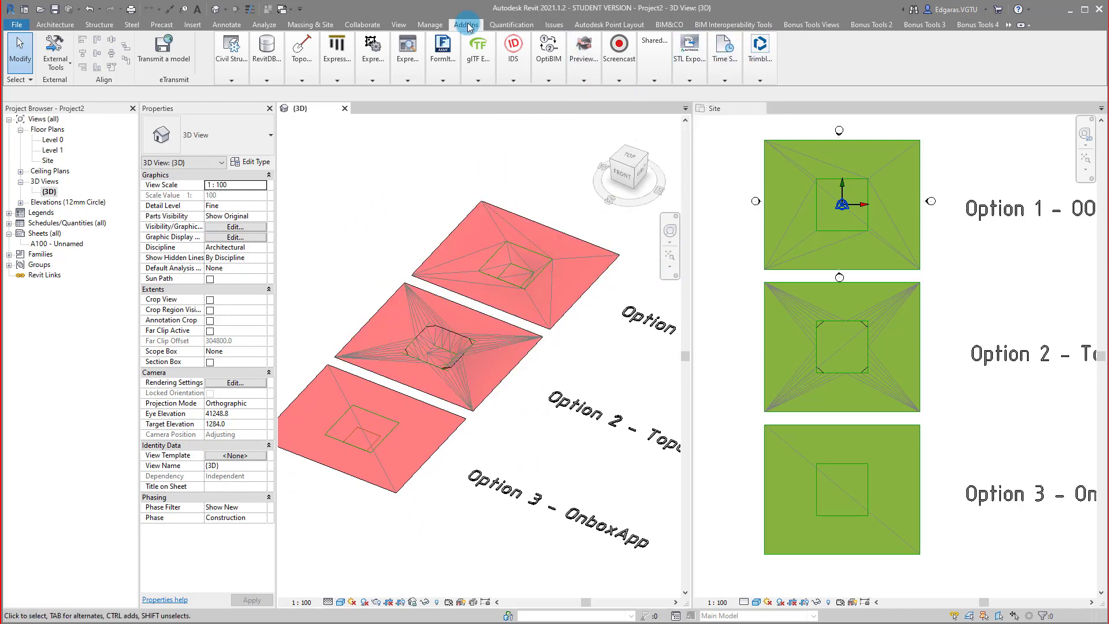
click(1008, 25)
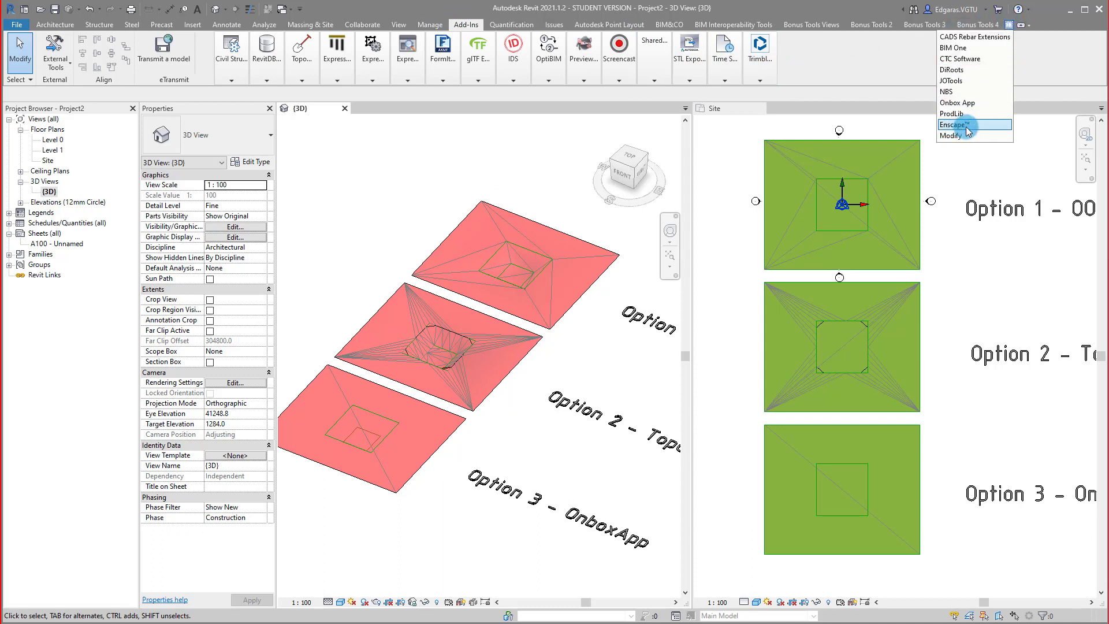
click(971, 102)
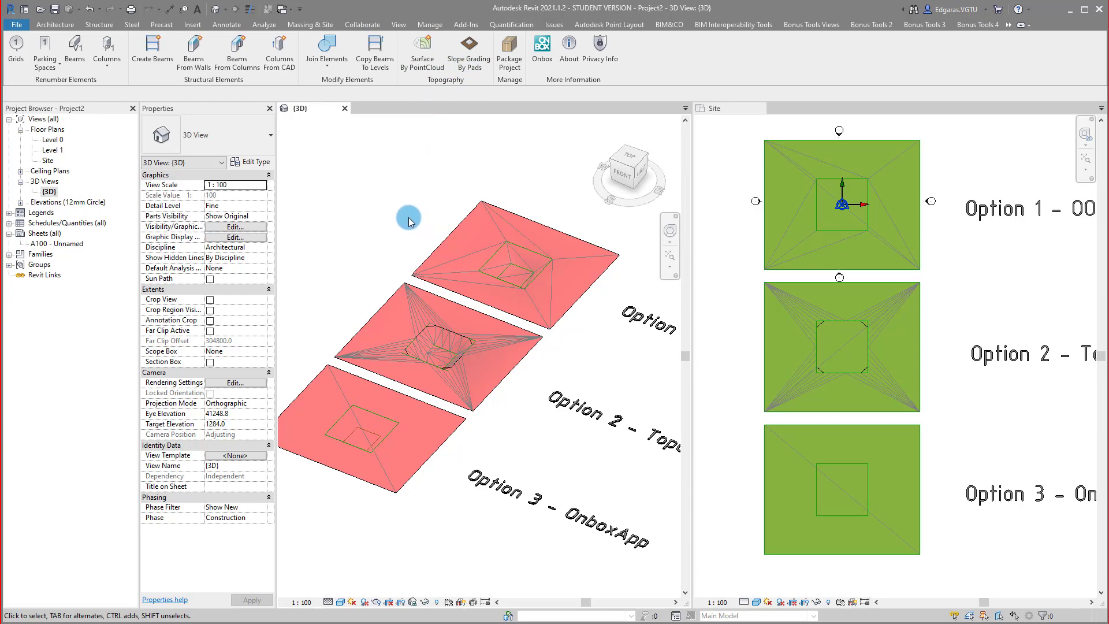
Step: Set the Site plan's phase filter to Show New
click(715, 325)
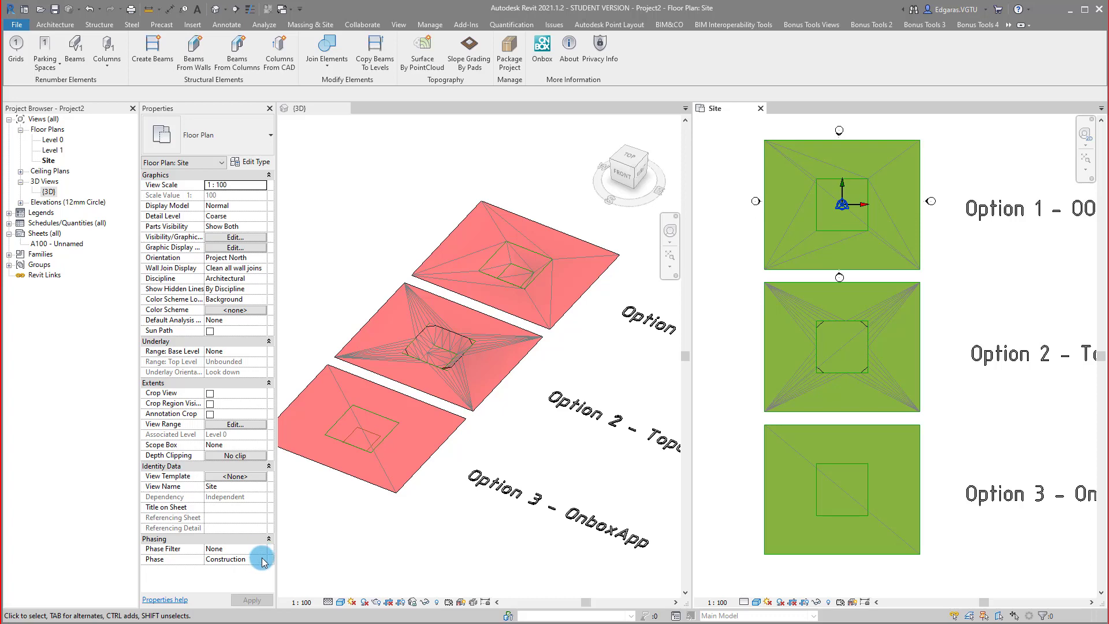
click(263, 549)
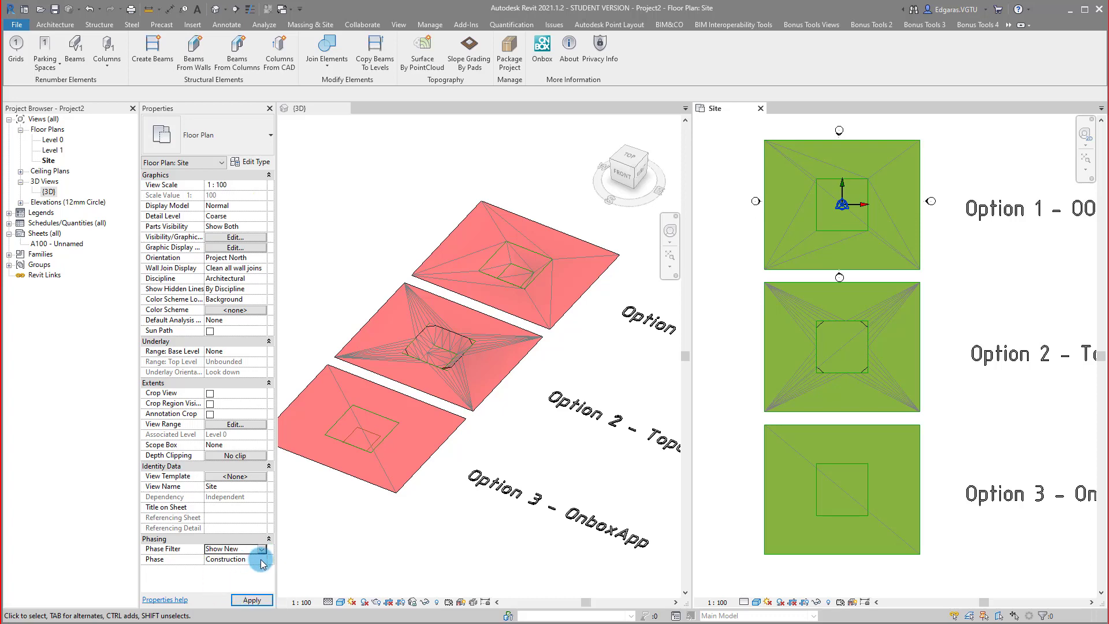
click(248, 600)
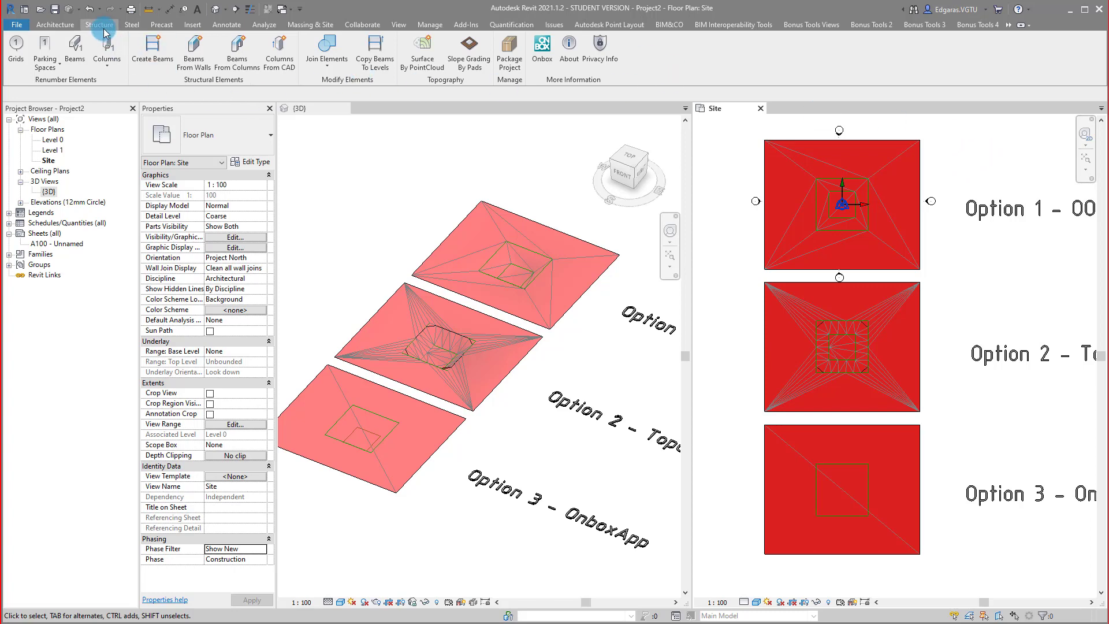
Step: Start a building pad in the Site plan with a height offset of -2000 mm from Level 0
click(55, 24)
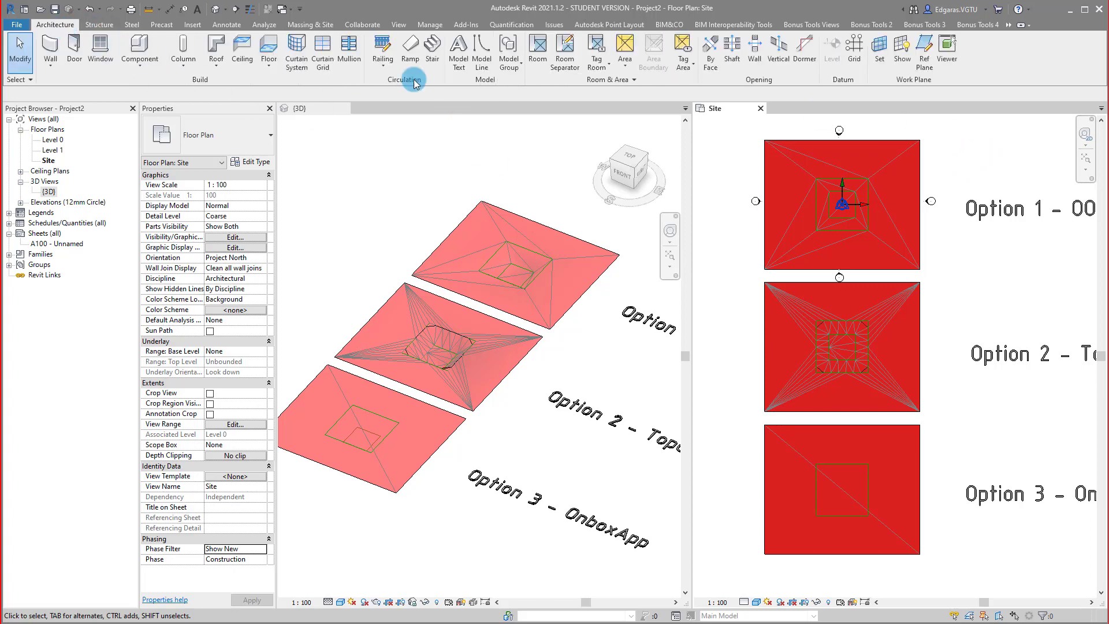
click(310, 24)
click(343, 66)
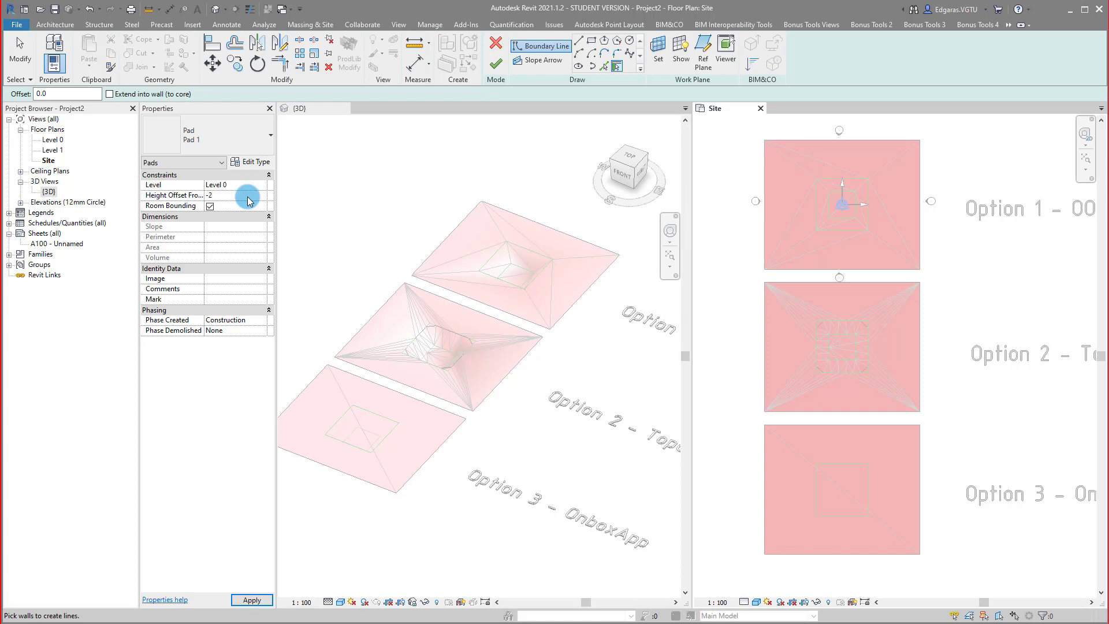
key(Return)
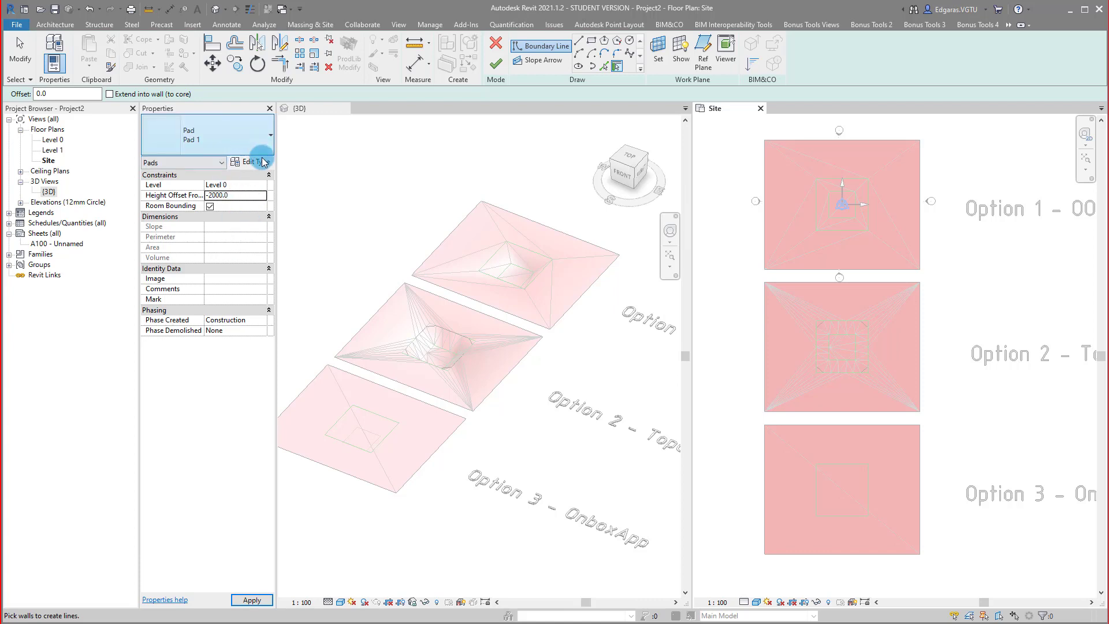
Step: Set the pad type's structure layer to 300 mm thickness and the Phase - Construction material
click(262, 163)
drag(395, 47, 536, 89)
click(551, 207)
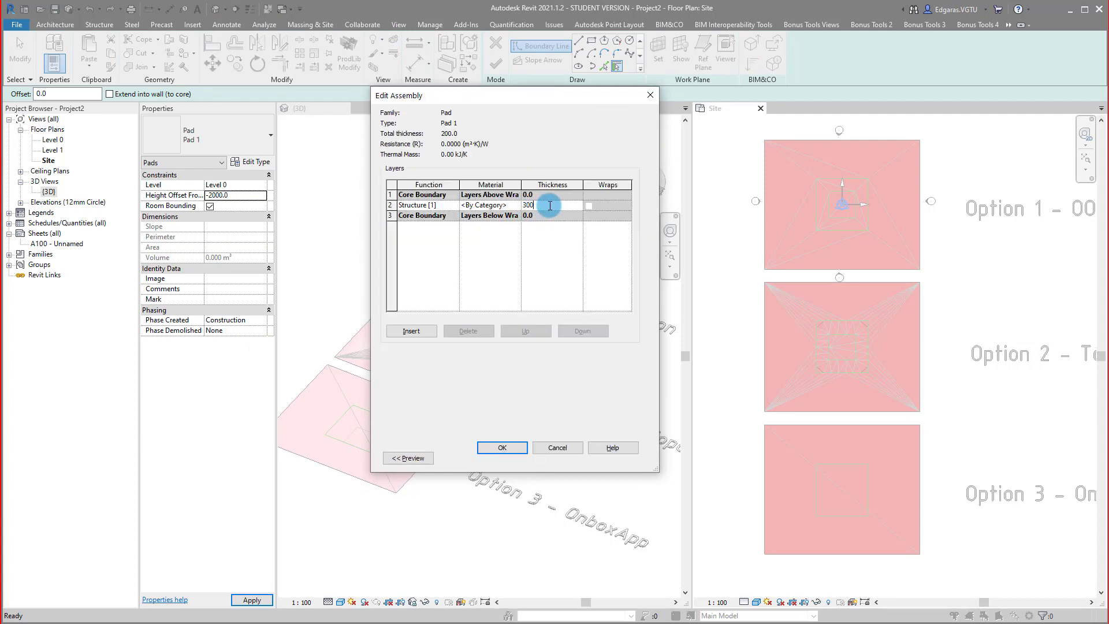
click(501, 205)
click(515, 205)
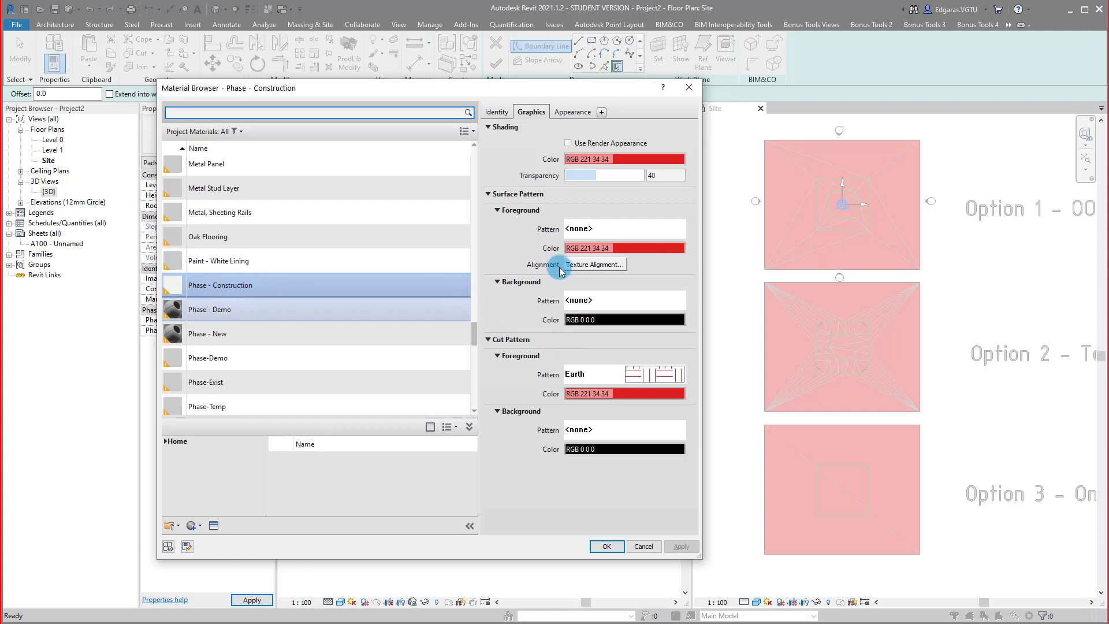
click(605, 546)
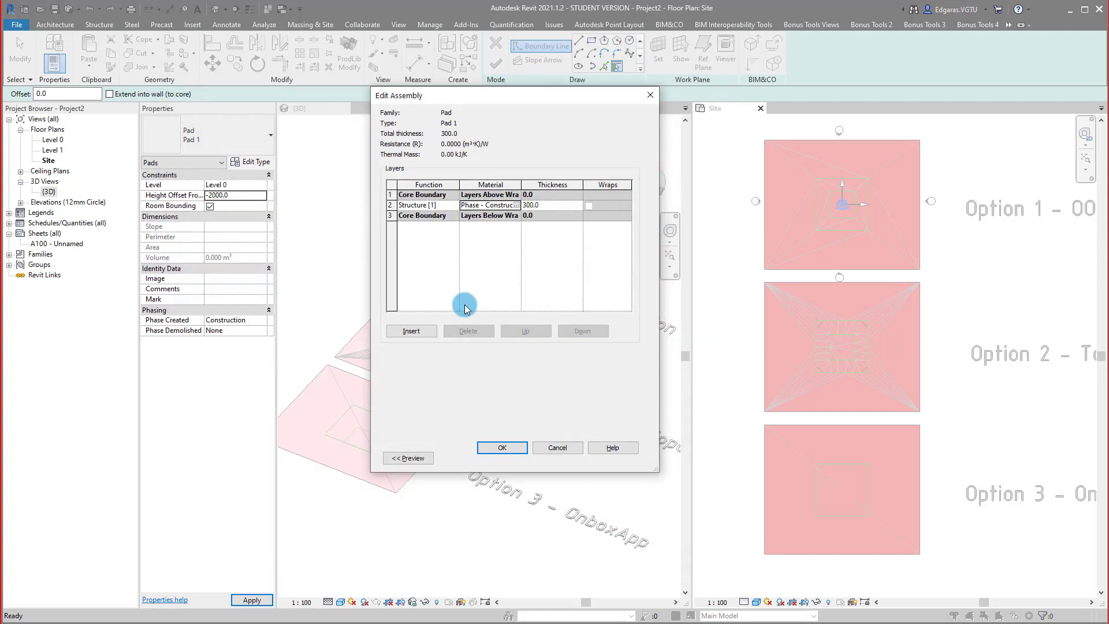
click(502, 448)
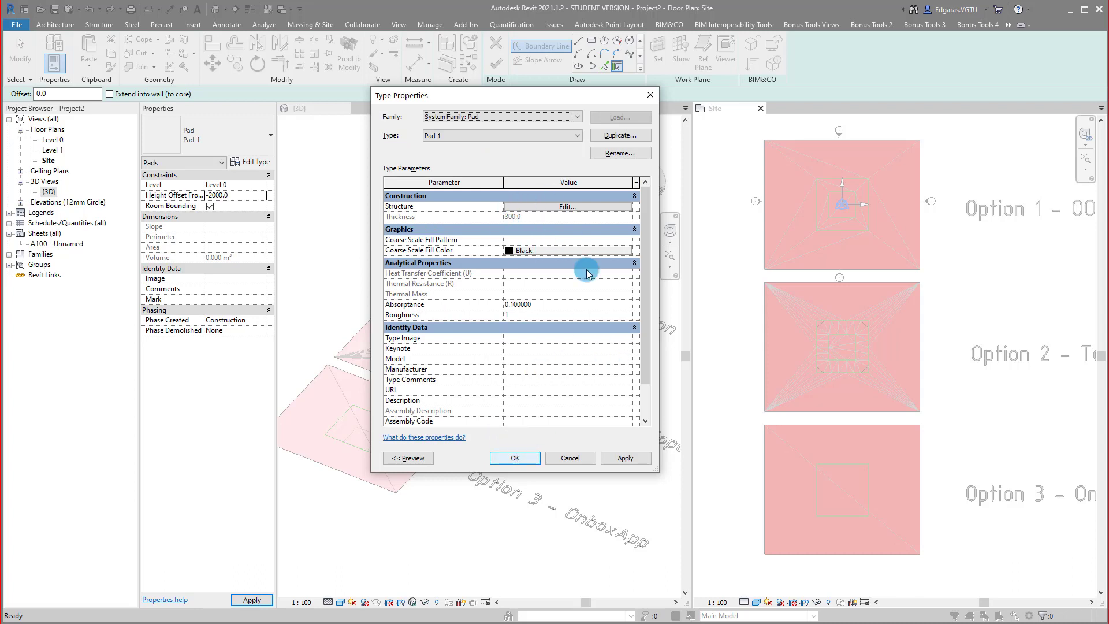
Step: Rename the pad type to Construction Pit Pad 300 mm and accept the type properties
click(632, 153)
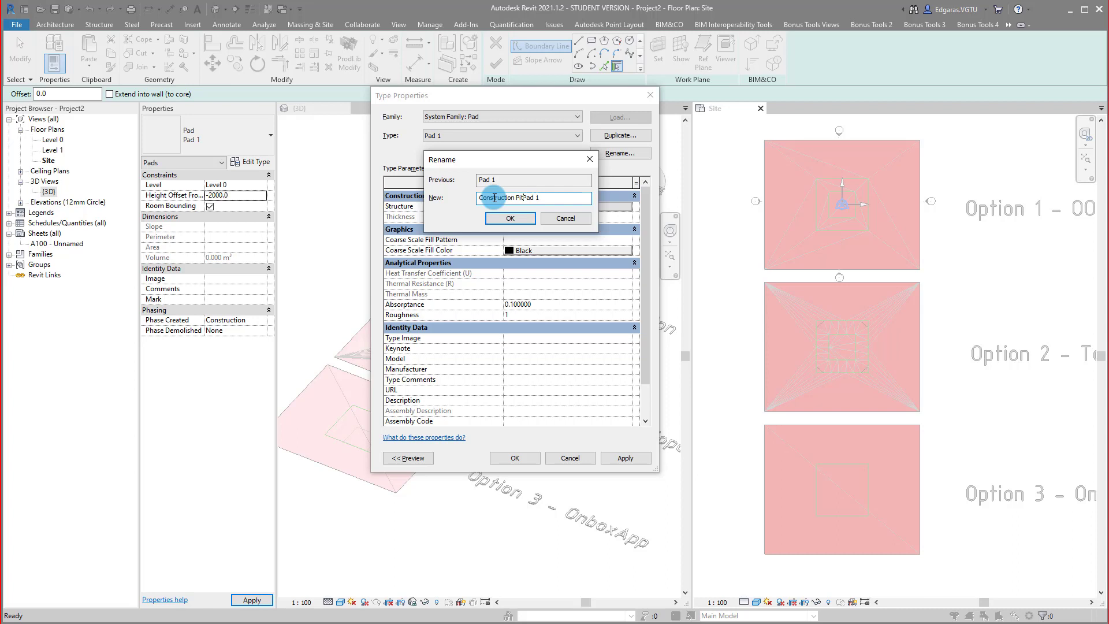
click(565, 198)
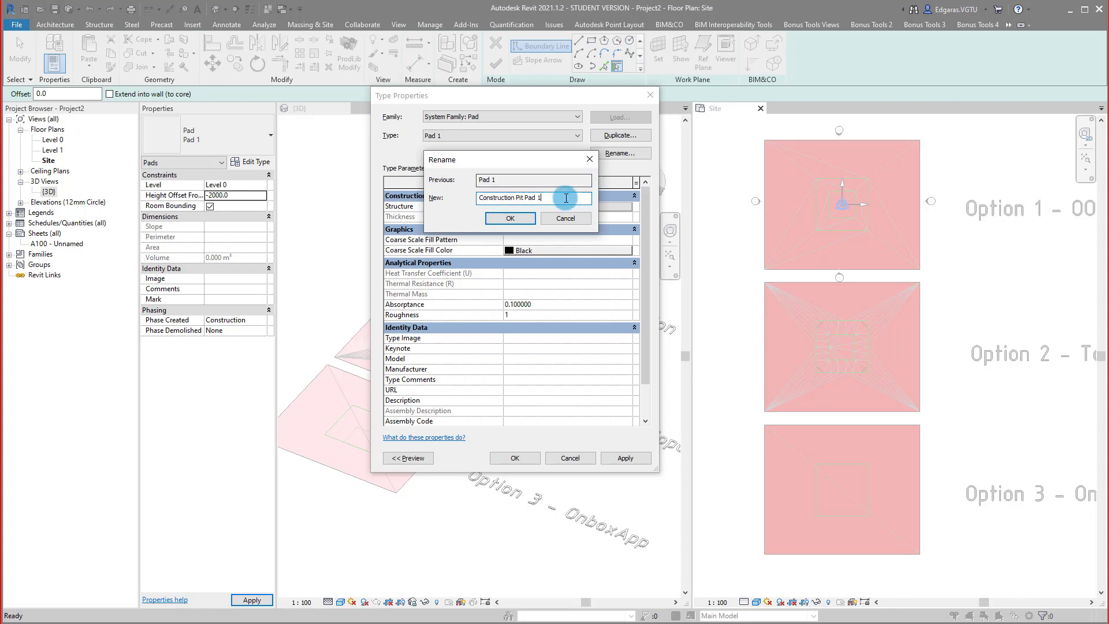
text(300)
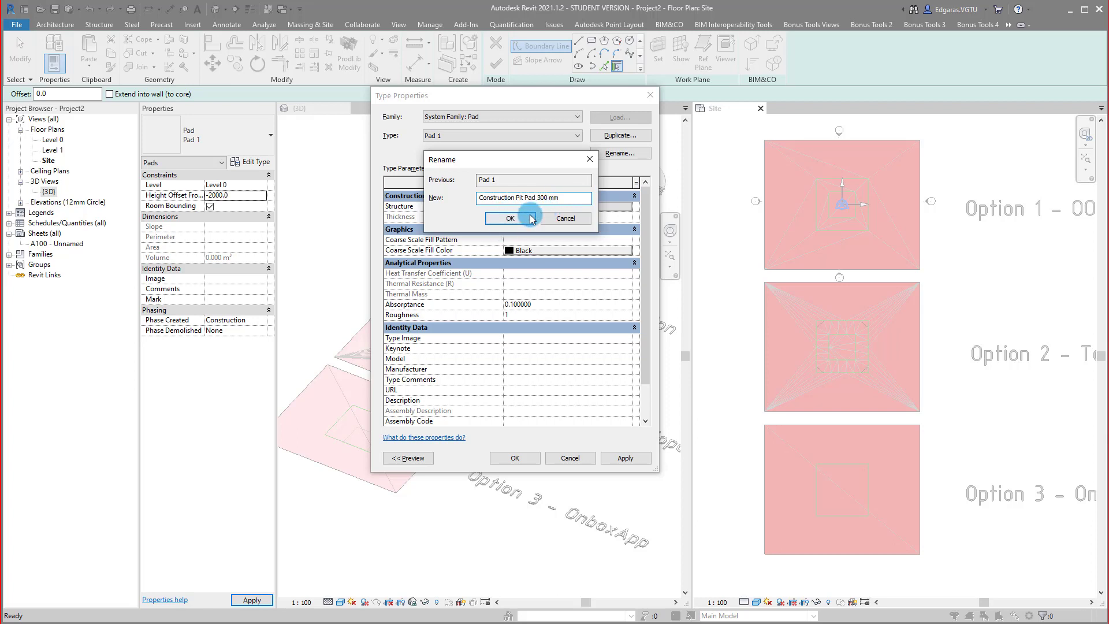
drag(486, 160, 355, 177)
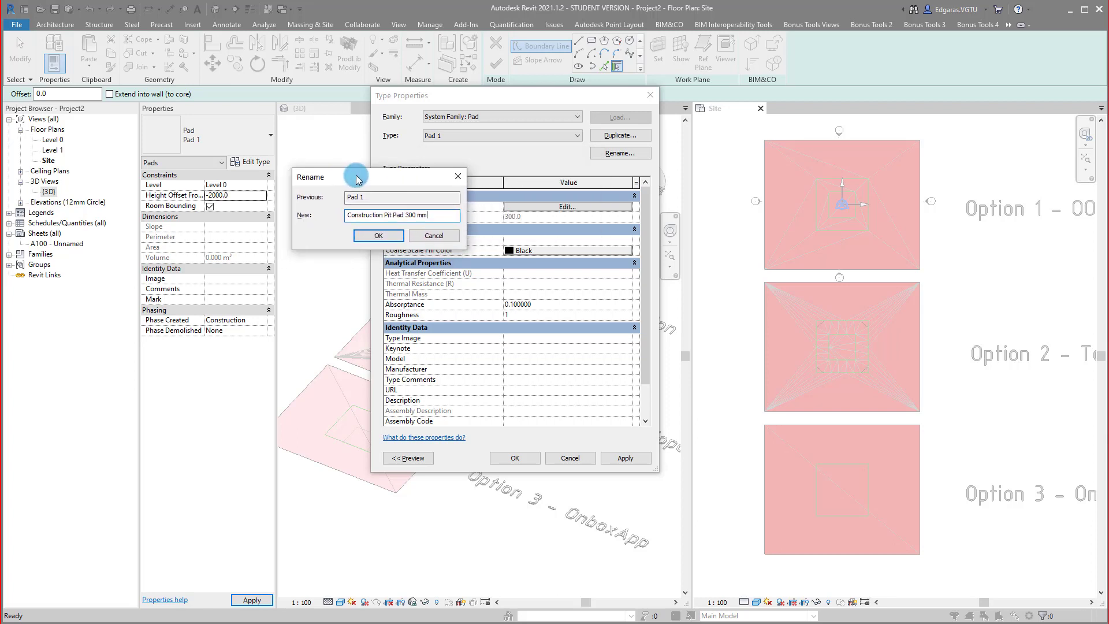
click(379, 231)
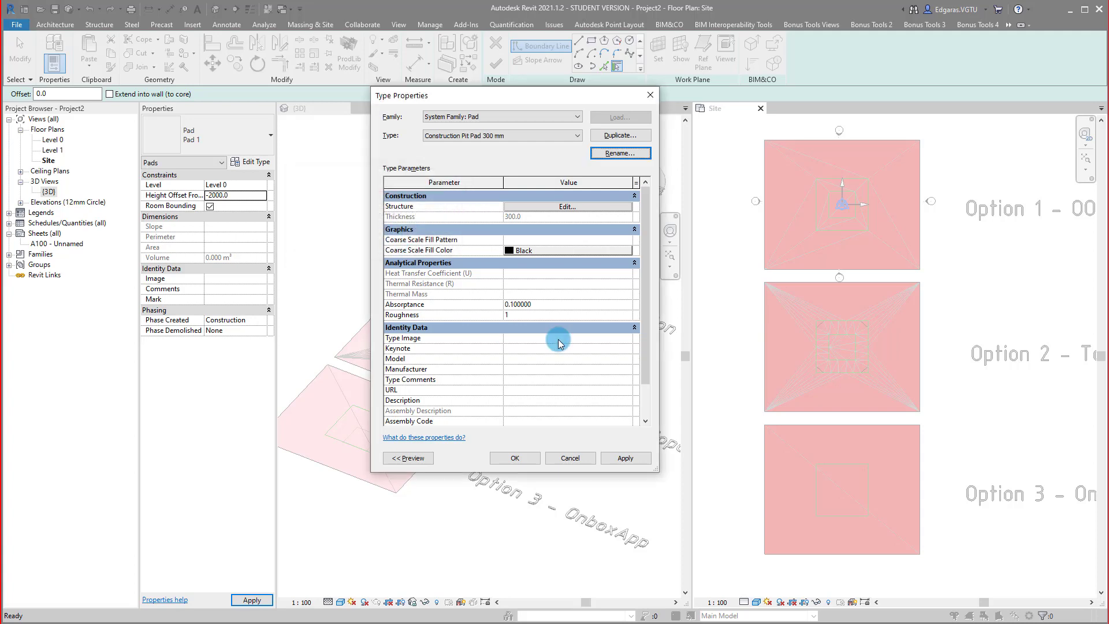
click(625, 458)
click(516, 458)
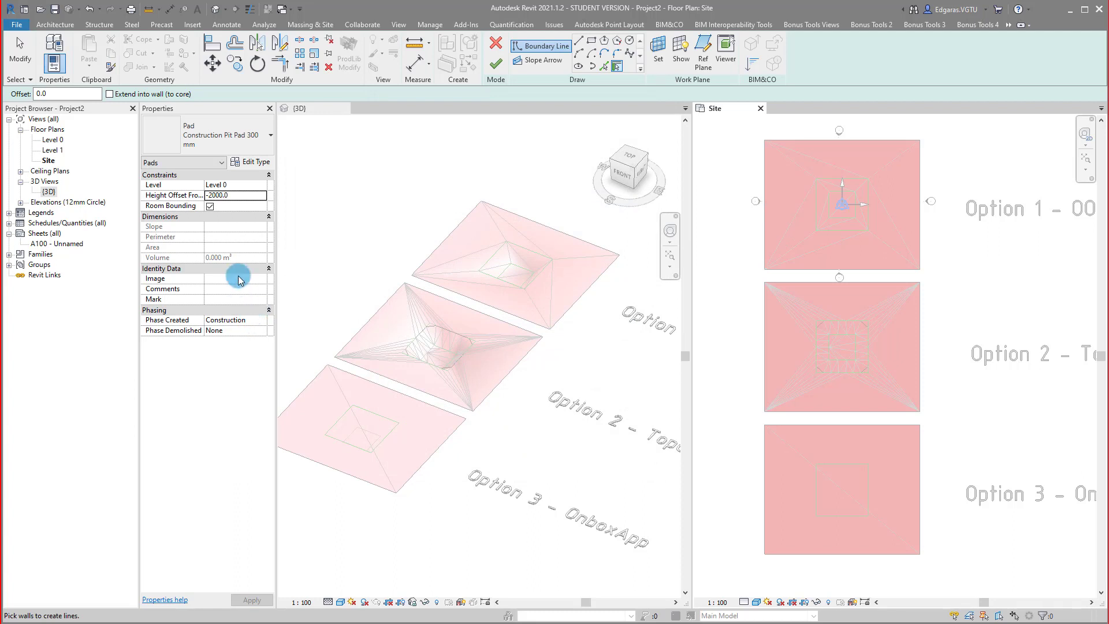
Step: Set the pad's comments to Option 1 and its mark to BP01
click(260, 291)
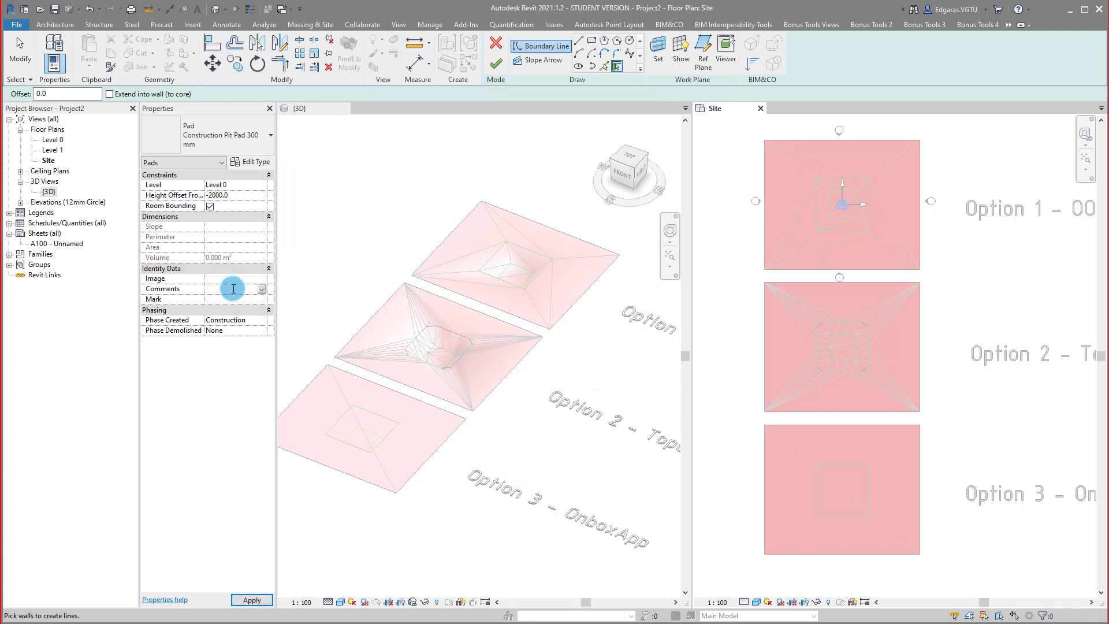
double_click(249, 321)
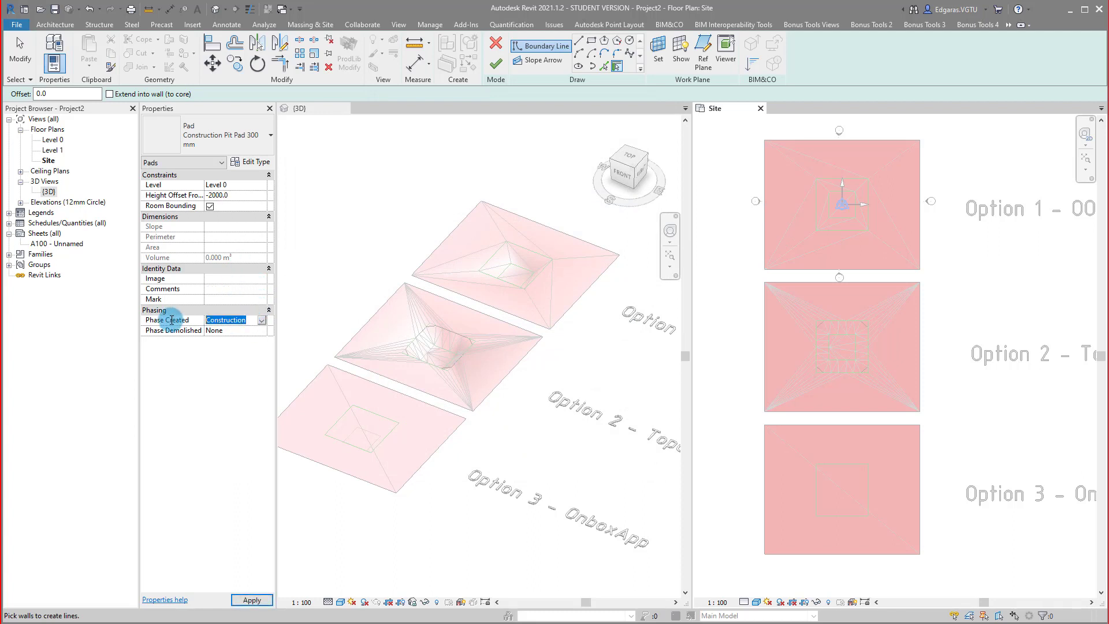
key(ctrl+c)
click(247, 289)
key(ctrl+v)
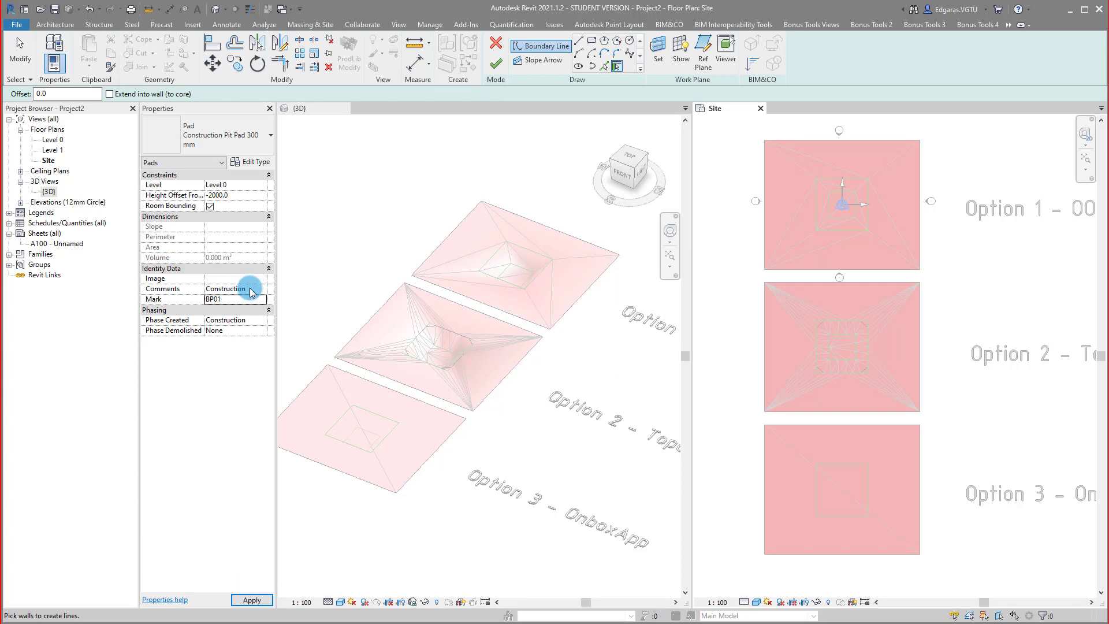
drag(249, 289, 148, 284)
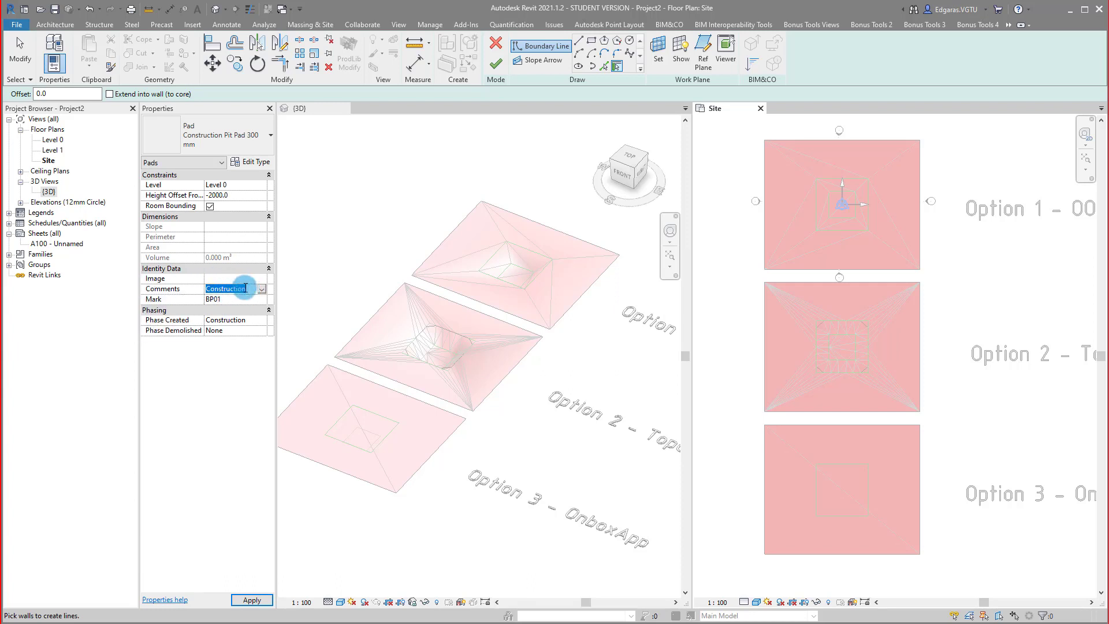
text(Option 1)
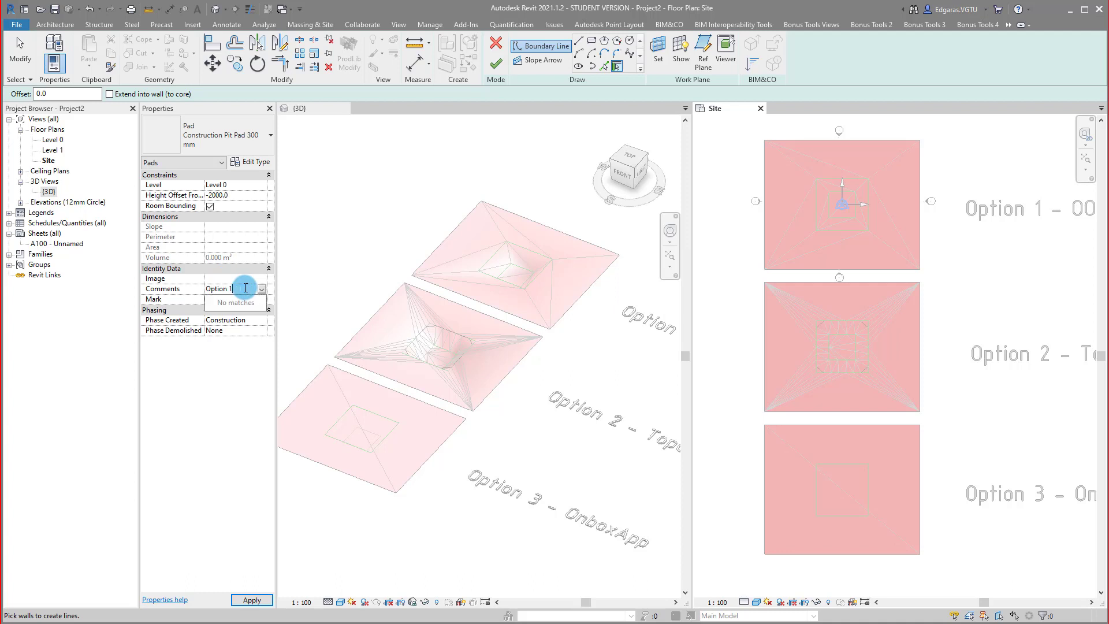
key(Return)
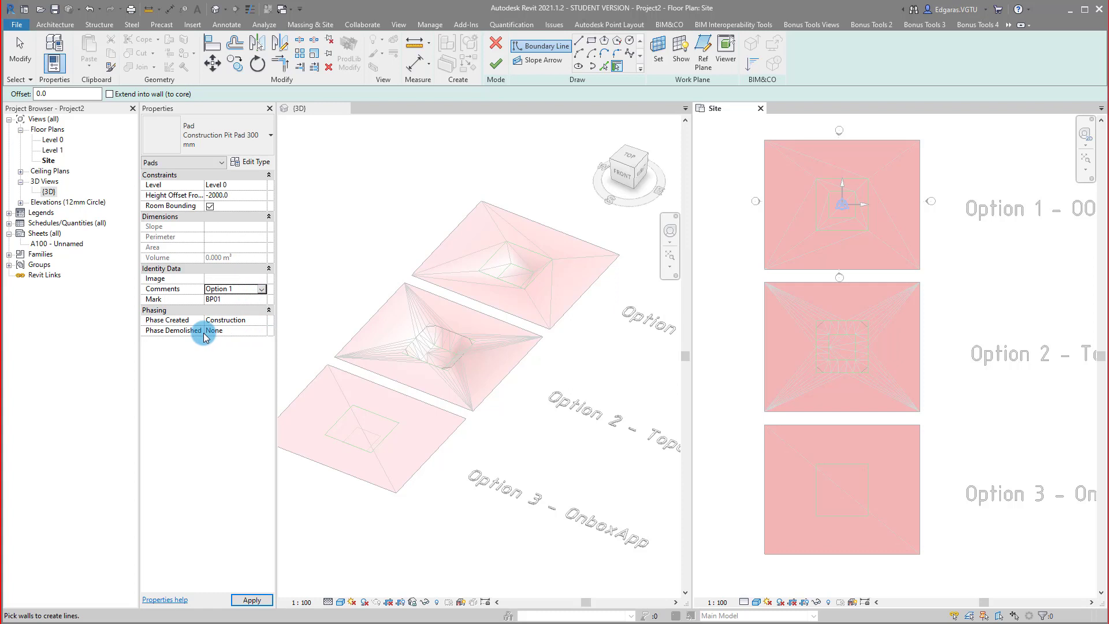
Step: Pick the inner square of model lines in the Option 1 excavation as the pad boundary and finish the pad
click(591, 44)
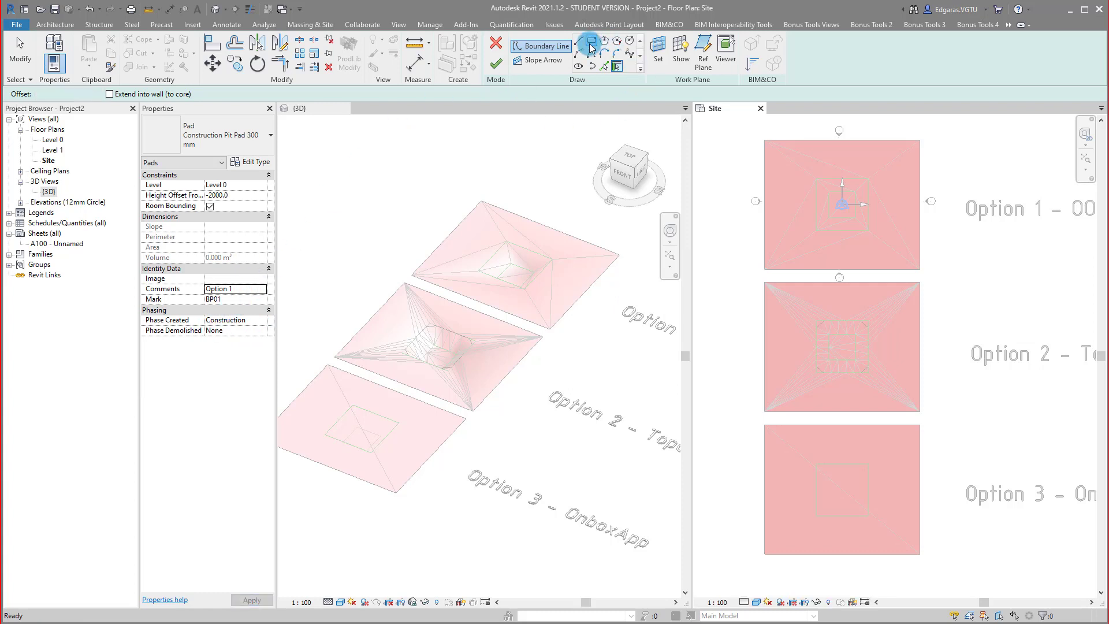
click(603, 66)
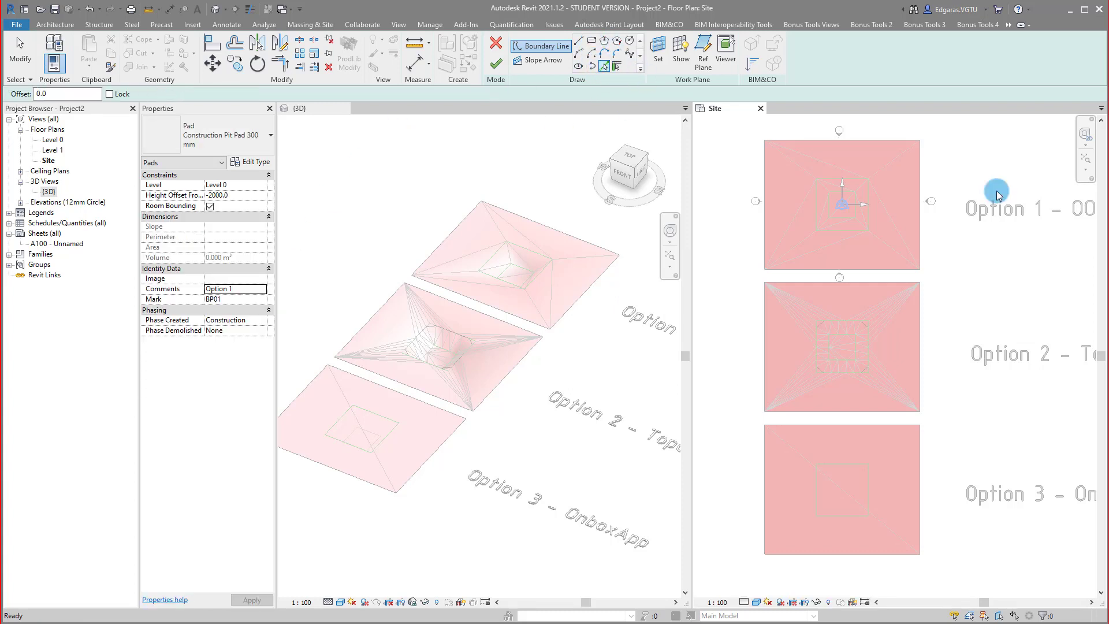
scroll(855, 202, up, 3)
key(Tab)
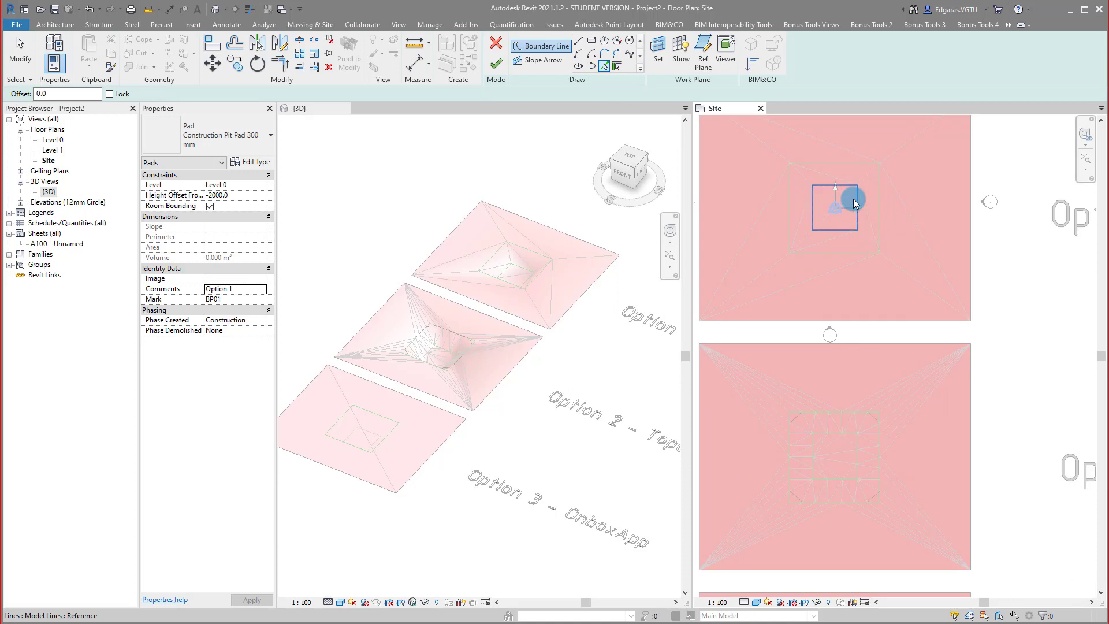
click(853, 199)
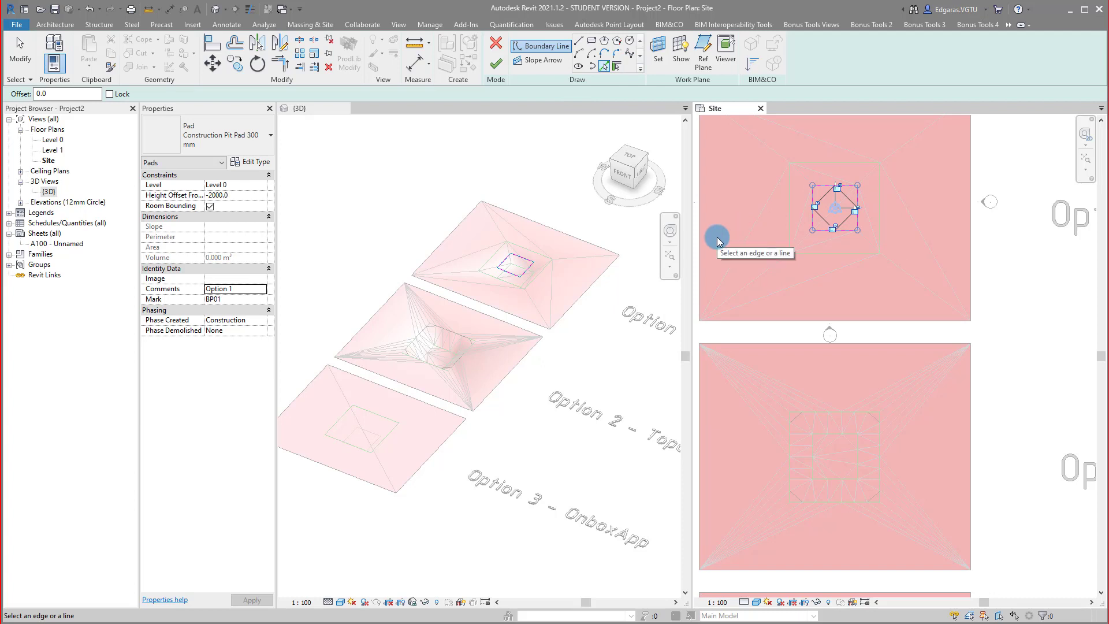
click(495, 68)
Step: Examine how the Option 1 building pad sits in the excavation bottom compared with the other options
scroll(527, 284, up, 5)
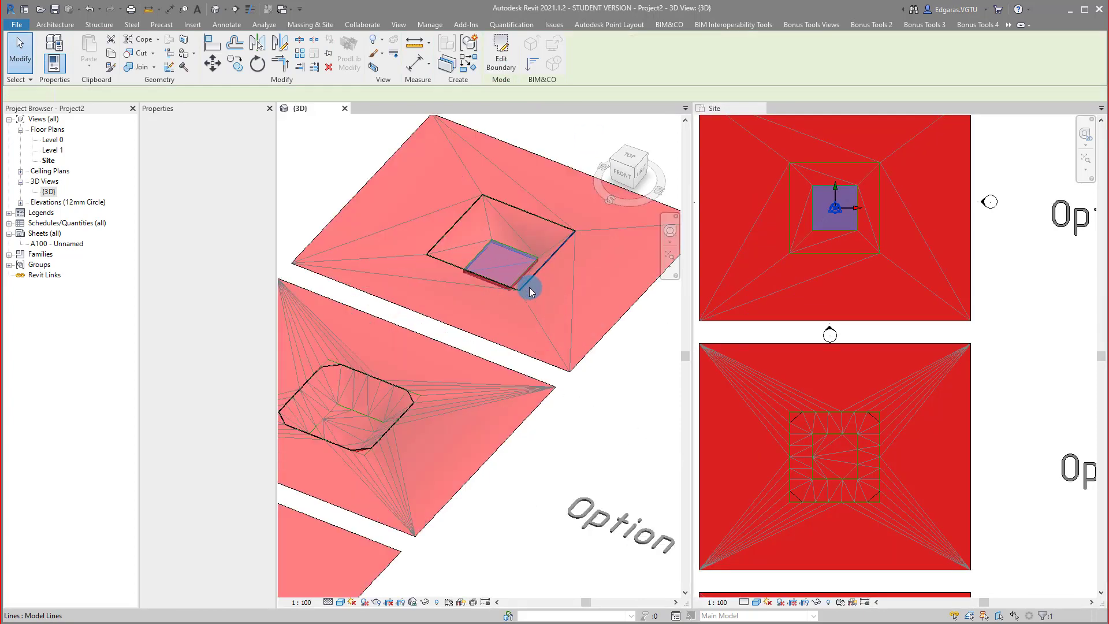
scroll(441, 248, down, 6)
click(530, 181)
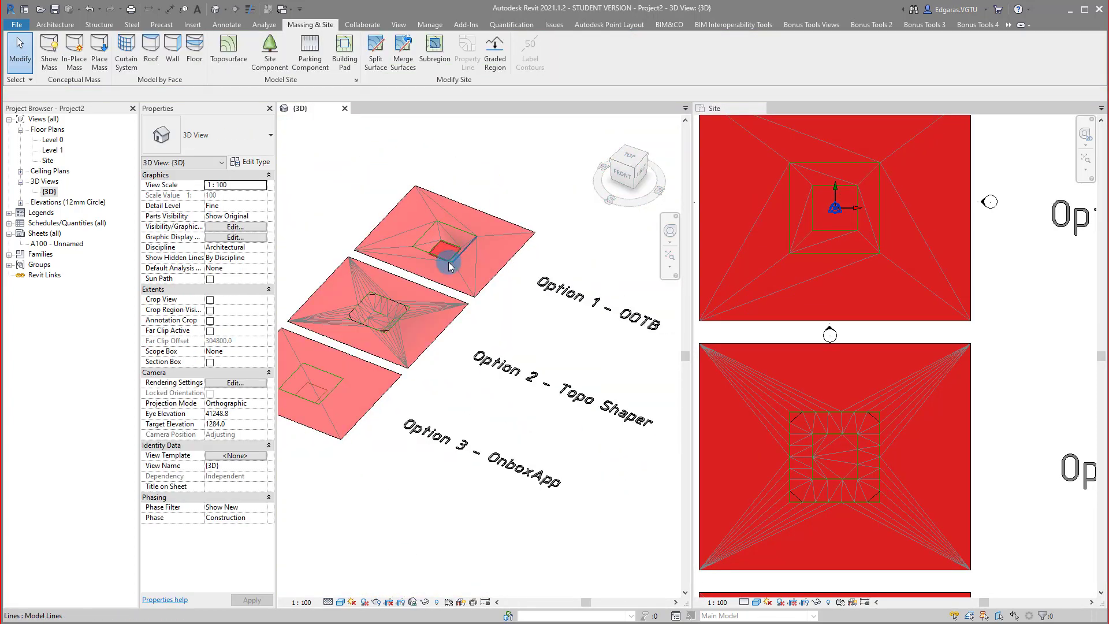
scroll(438, 247, up, 4)
scroll(508, 292, down, 4)
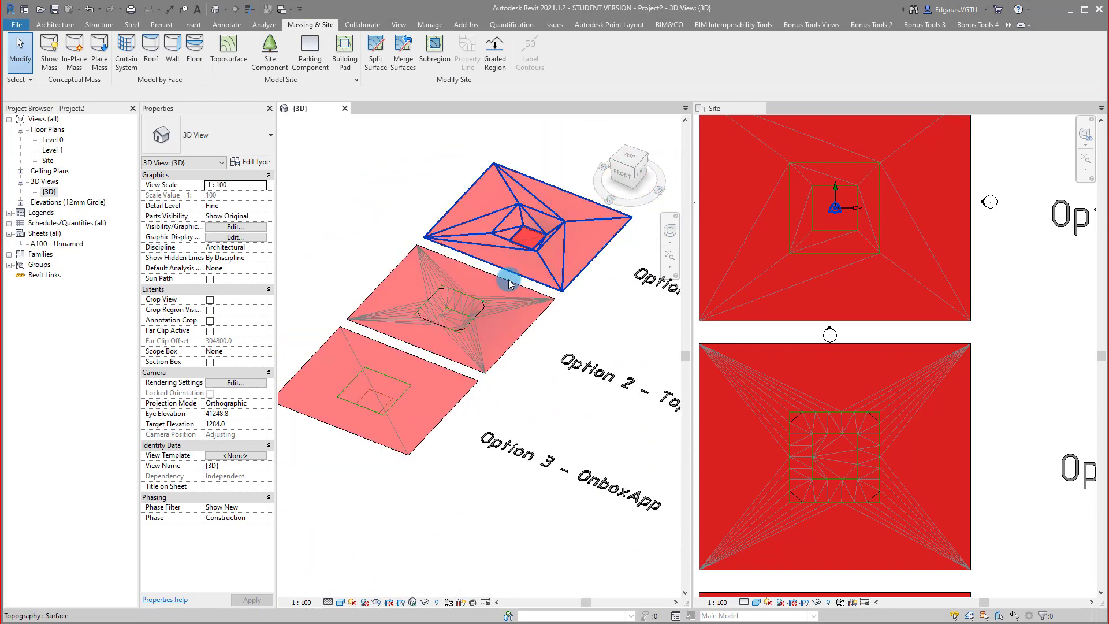
scroll(774, 214, down, 4)
scroll(943, 289, up, 2)
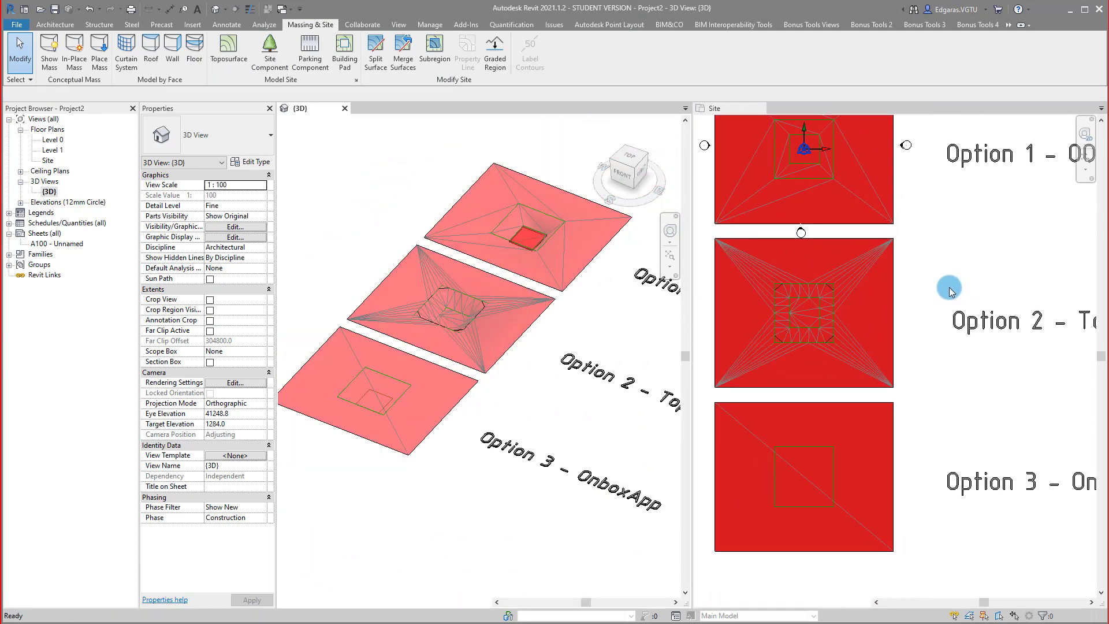
Step: Start a building pad for Option 2 on Level 0, with its comments set to Option 2 and its mark to BP01
click(947, 294)
click(344, 60)
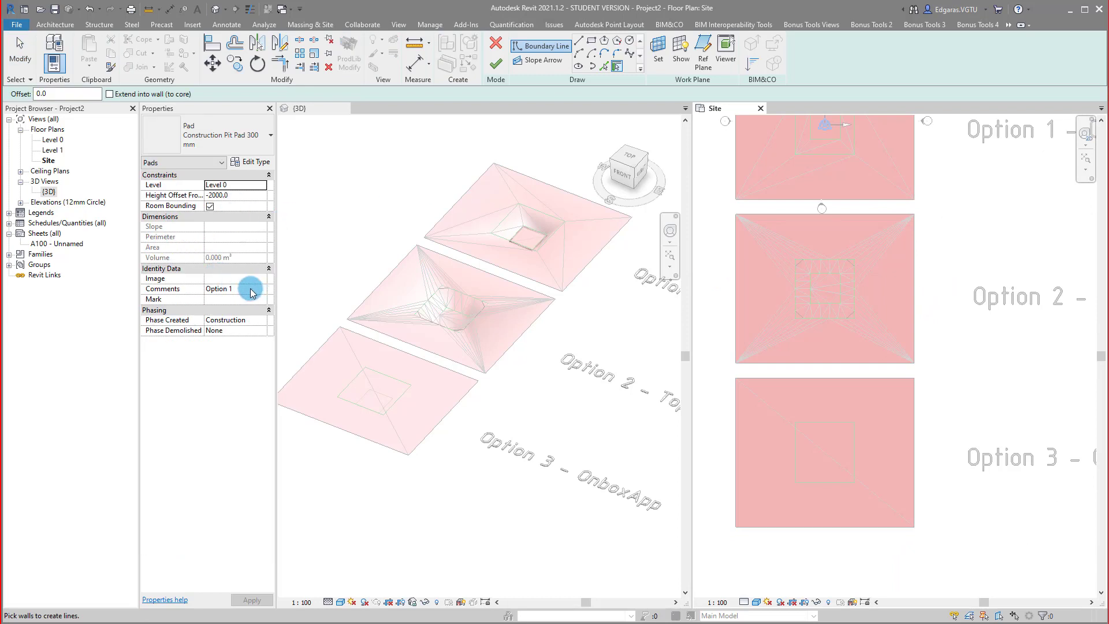
click(236, 289)
key(BackSpace)
text(2)
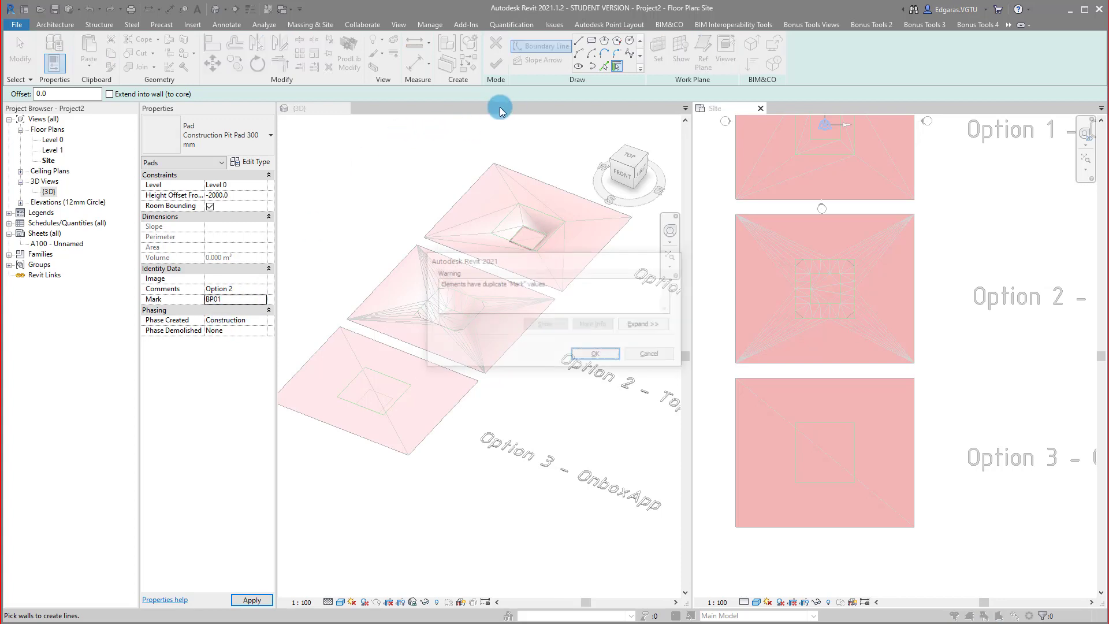
click(598, 355)
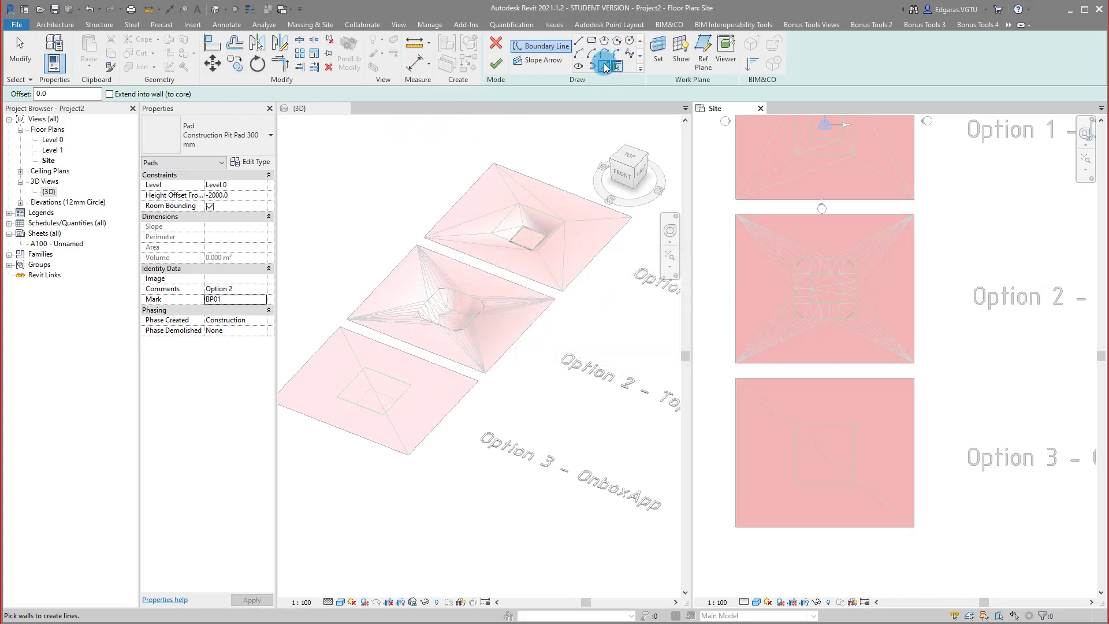
Step: Pick the inner square of model lines in the Option 2 excavation as the pad boundary and finish the pad
click(604, 65)
click(838, 294)
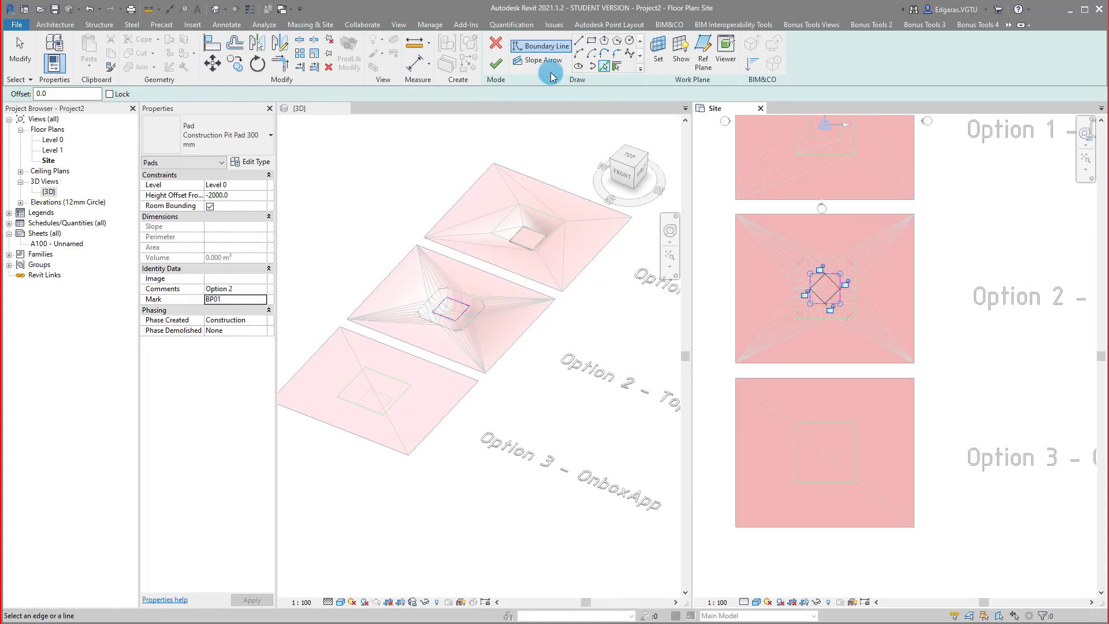
click(495, 64)
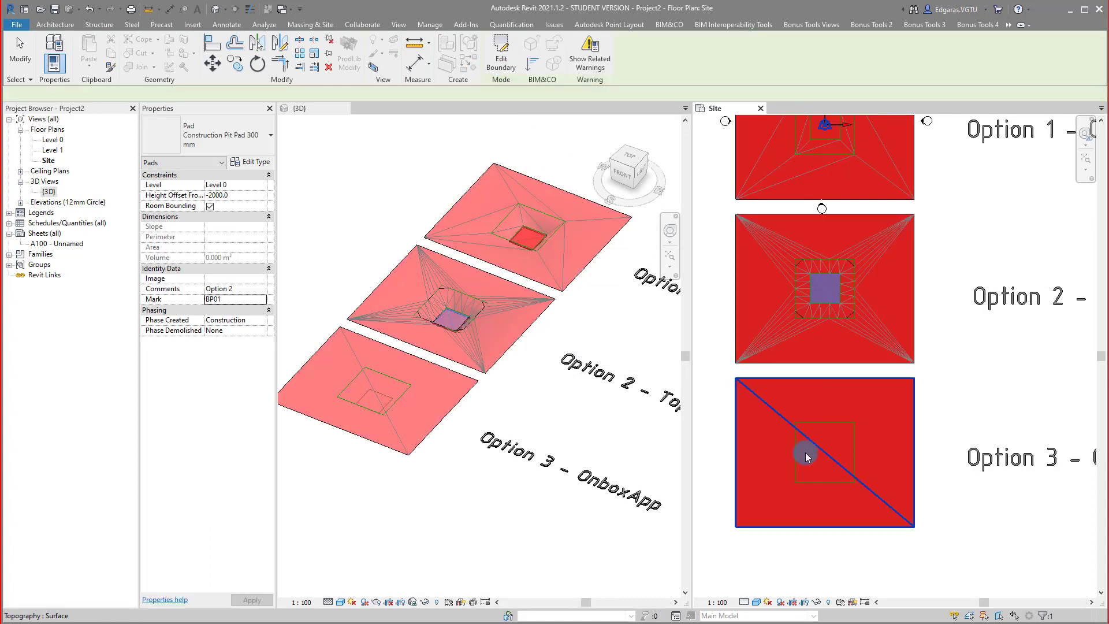
middle_drag(933, 464, 927, 429)
click(928, 433)
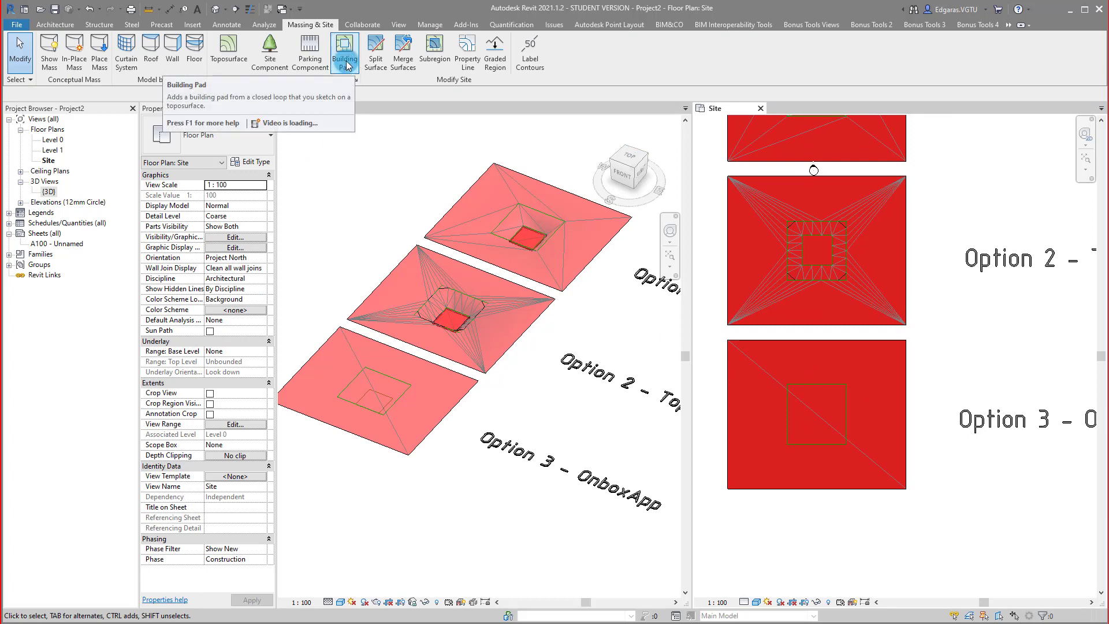
Step: Start another building pad and pick the inner square of lines on the Option 3 toposurface as its boundary
click(349, 68)
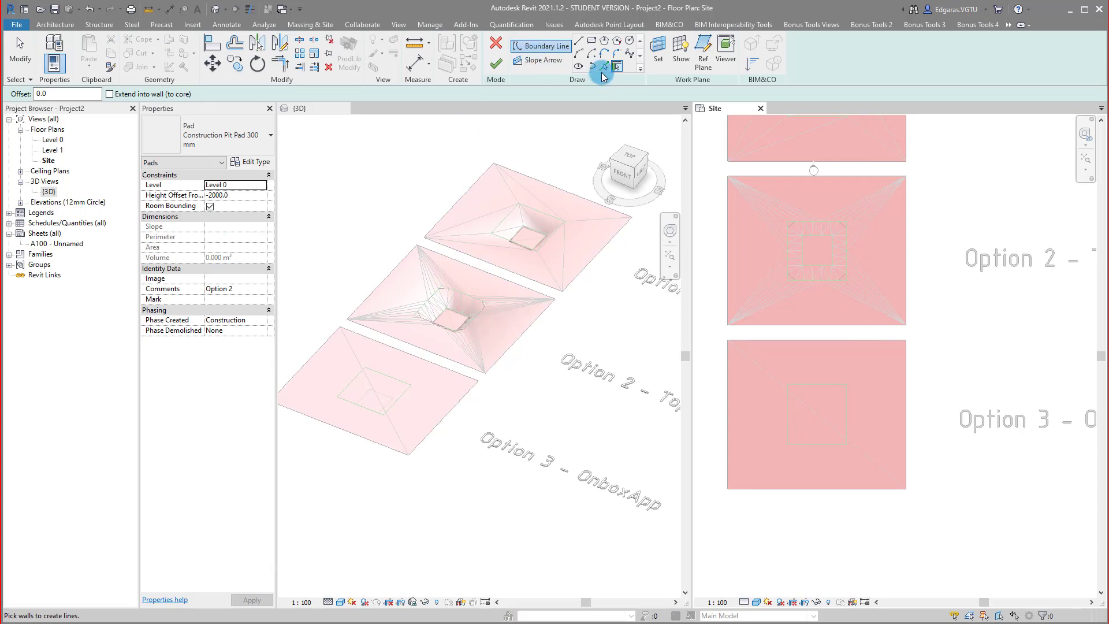
click(603, 65)
click(829, 419)
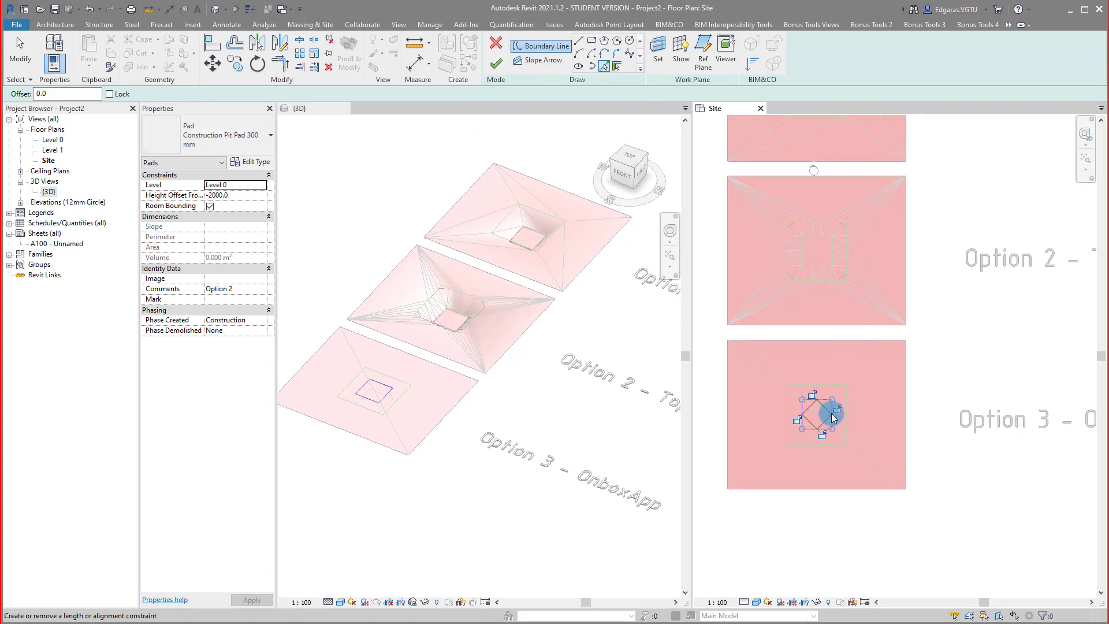
Step: Set the new pad's comments to Option 3 and its mark to BP01, and finish the pad
click(245, 288)
key(BackSpace)
text(3)
key(Return)
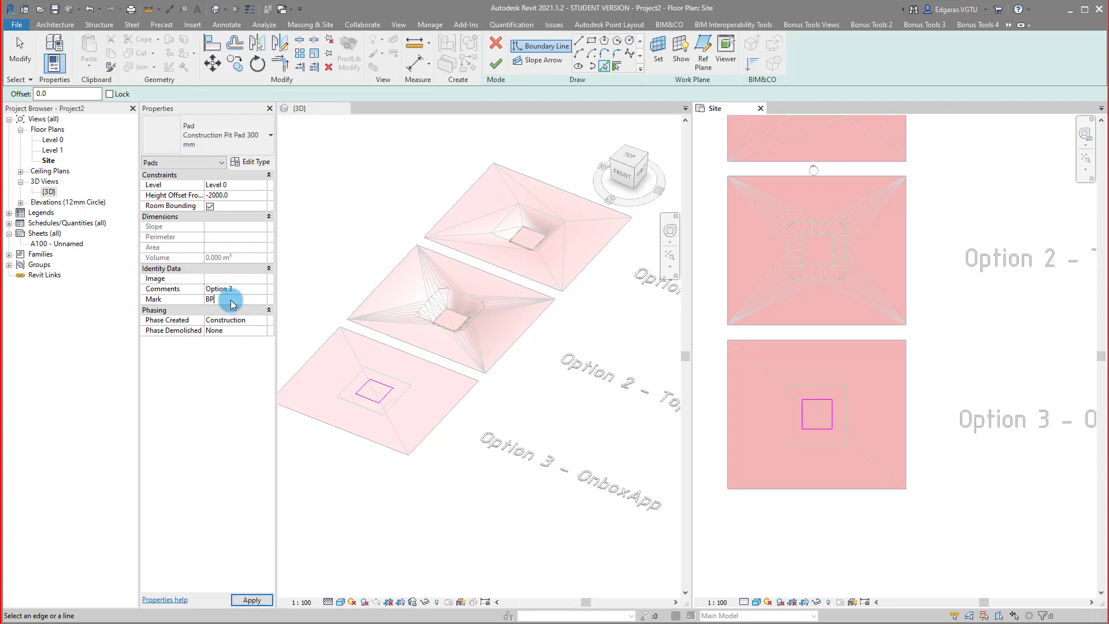
click(233, 299)
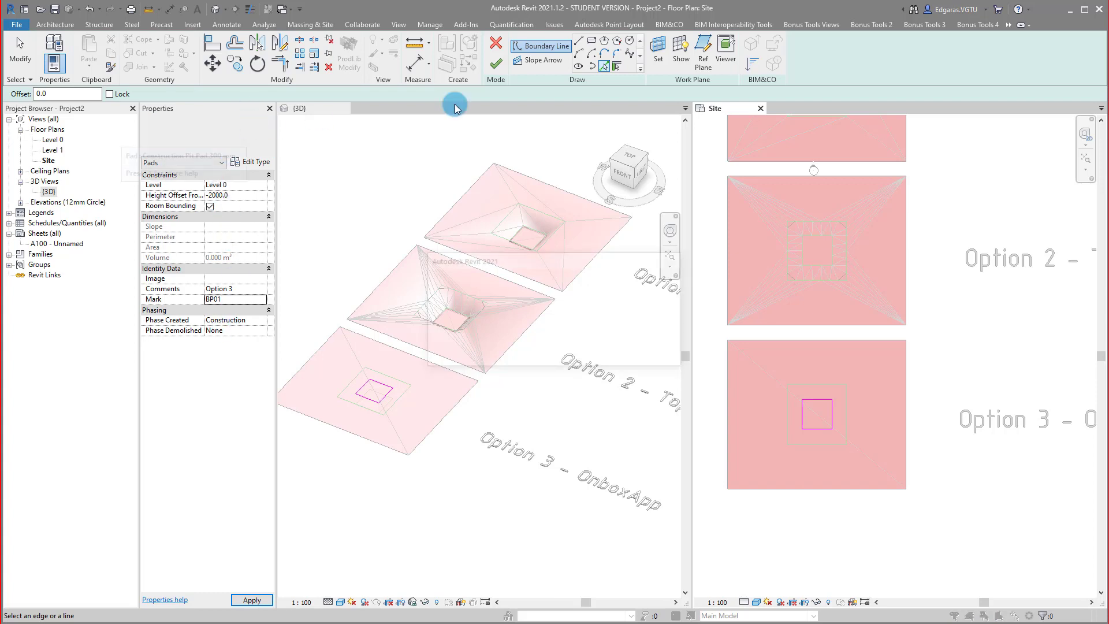
click(595, 349)
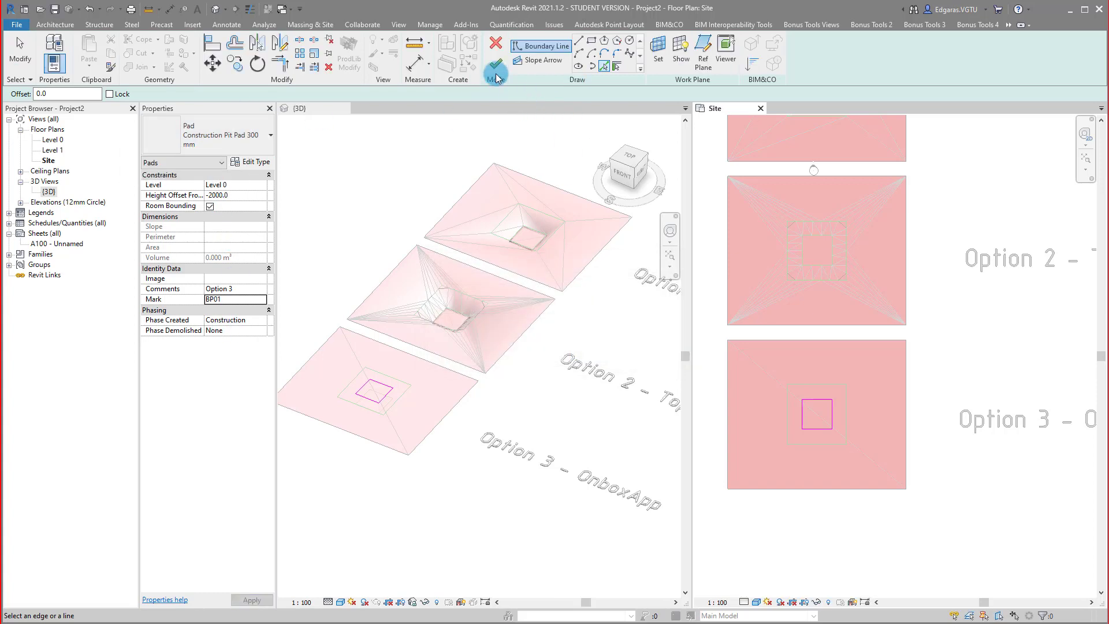
click(496, 77)
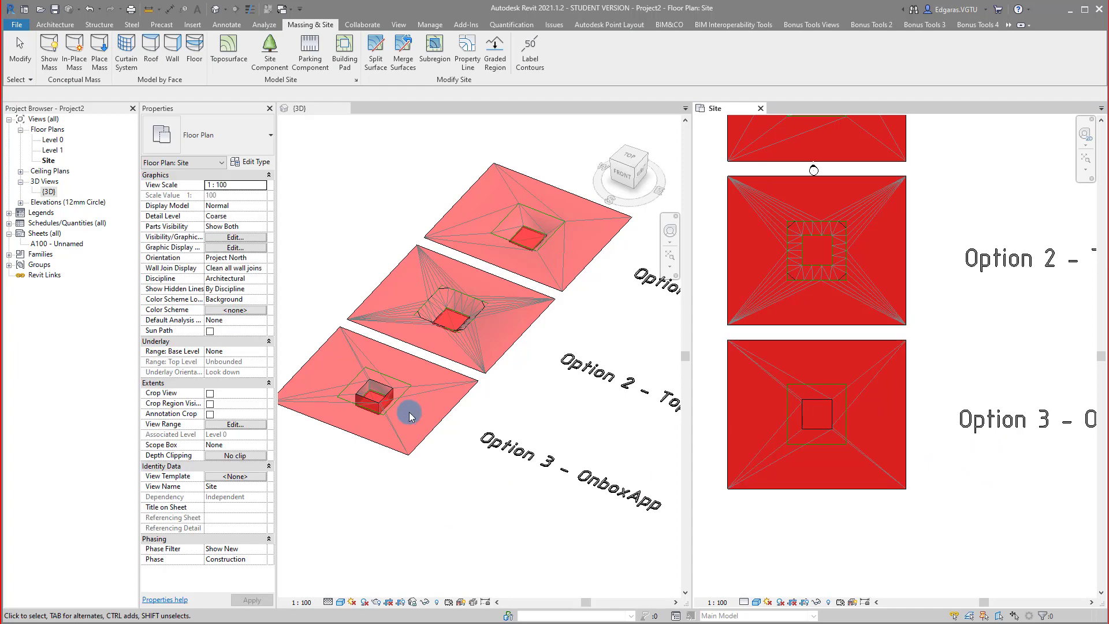
Step: Create slope grading around the Option 3 pad with Onbox App's Slope Grading By Pads, using 1 m maximum point distance and 45° maximum slope
middle_drag(478, 402, 611, 382)
scroll(580, 390, up, 1)
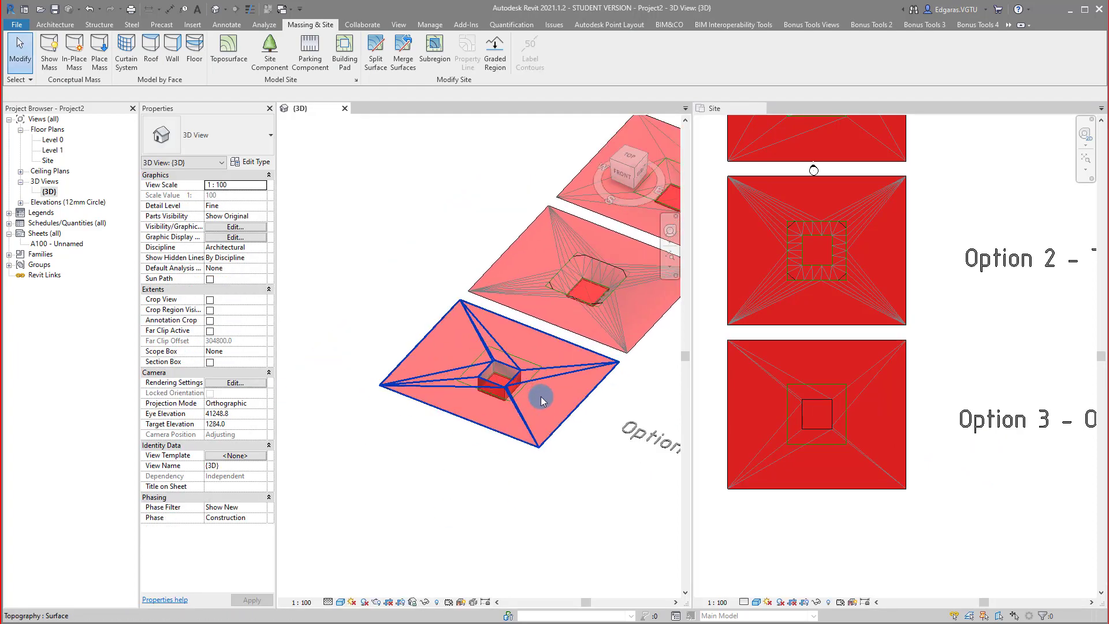
scroll(468, 379, up, 3)
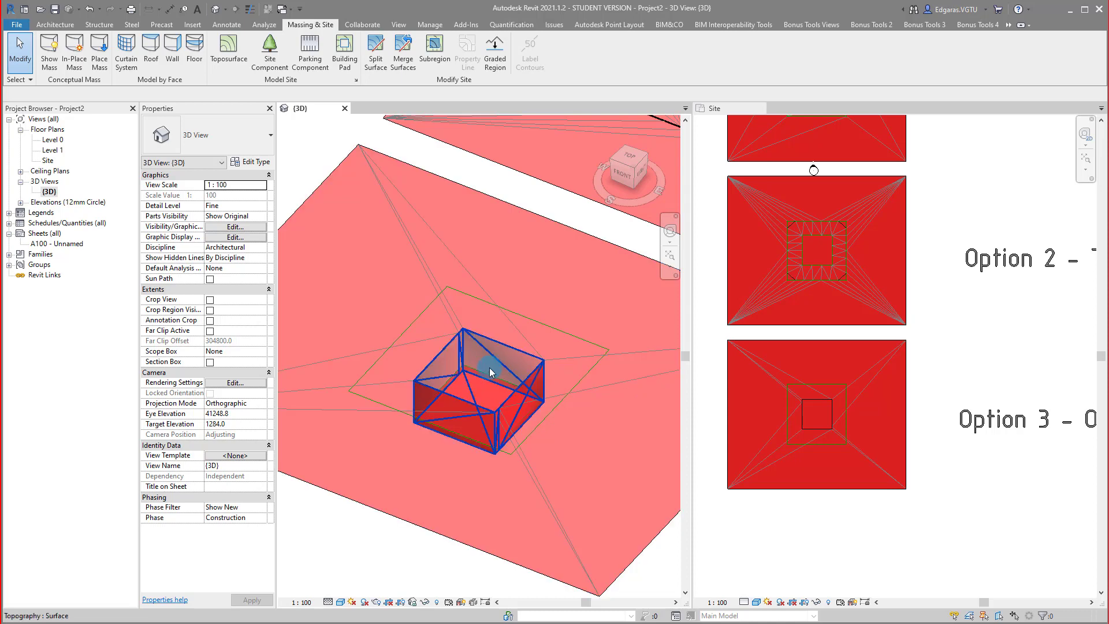
scroll(411, 396, down, 3)
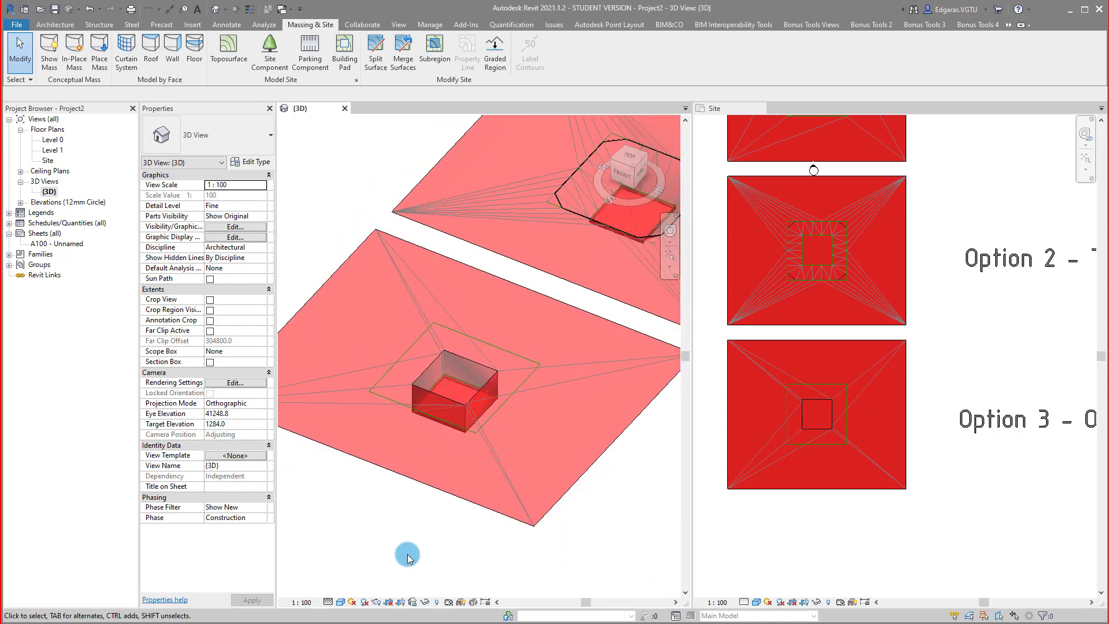
scroll(407, 439, down, 4)
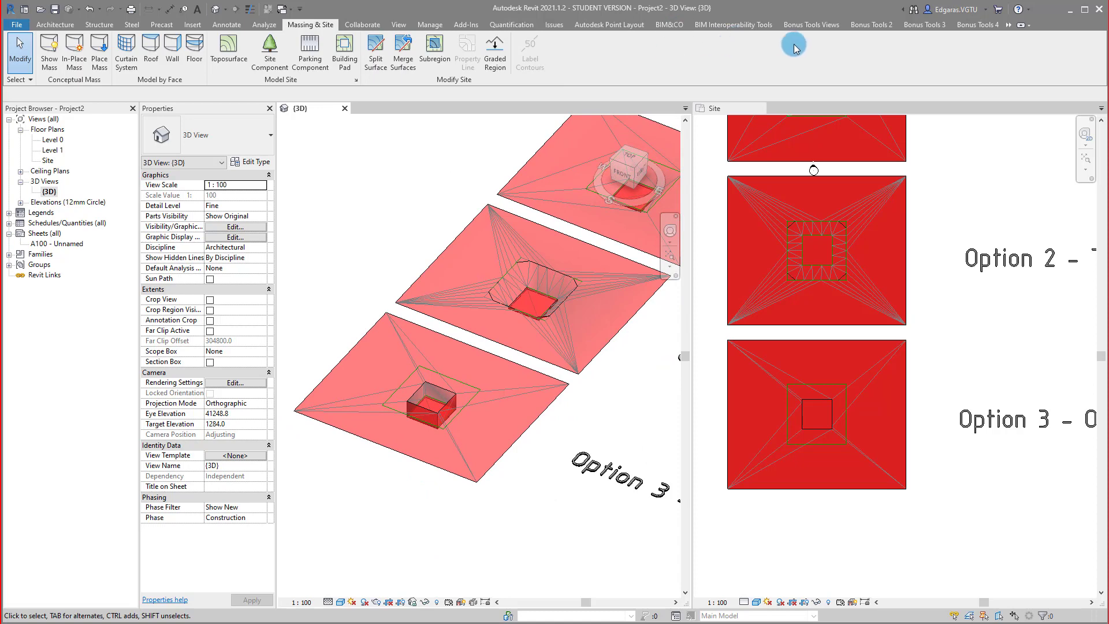
click(1009, 27)
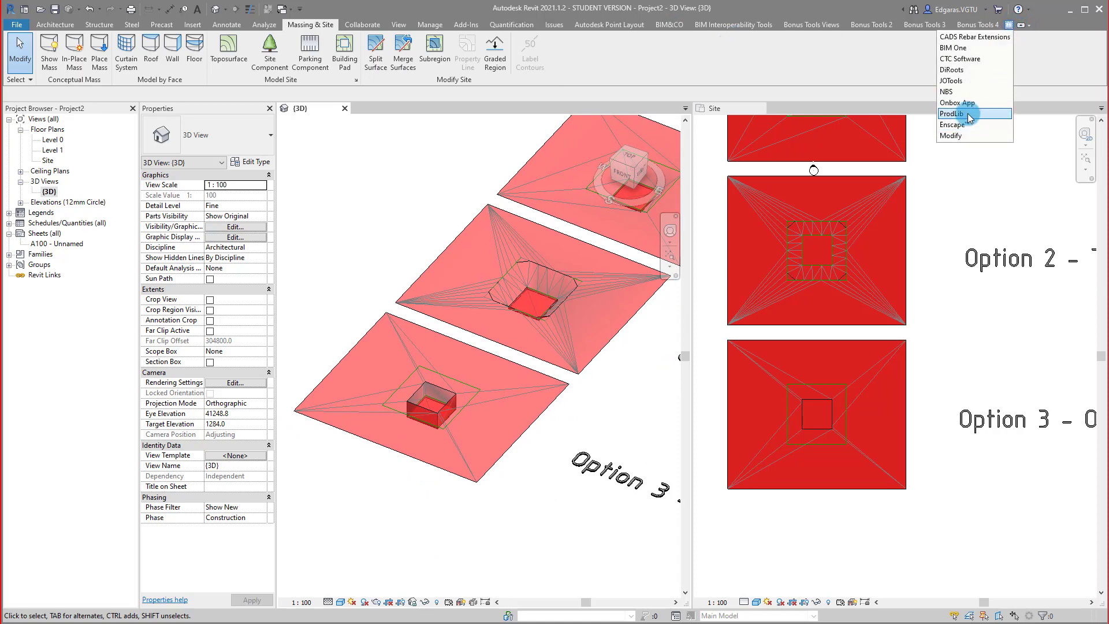
click(959, 103)
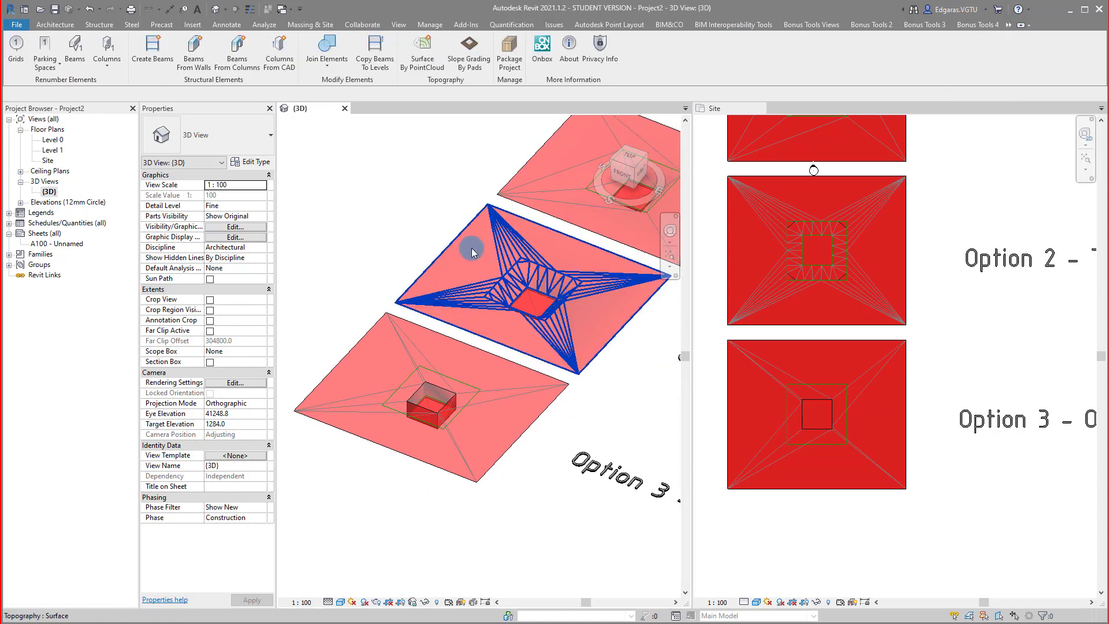
click(477, 60)
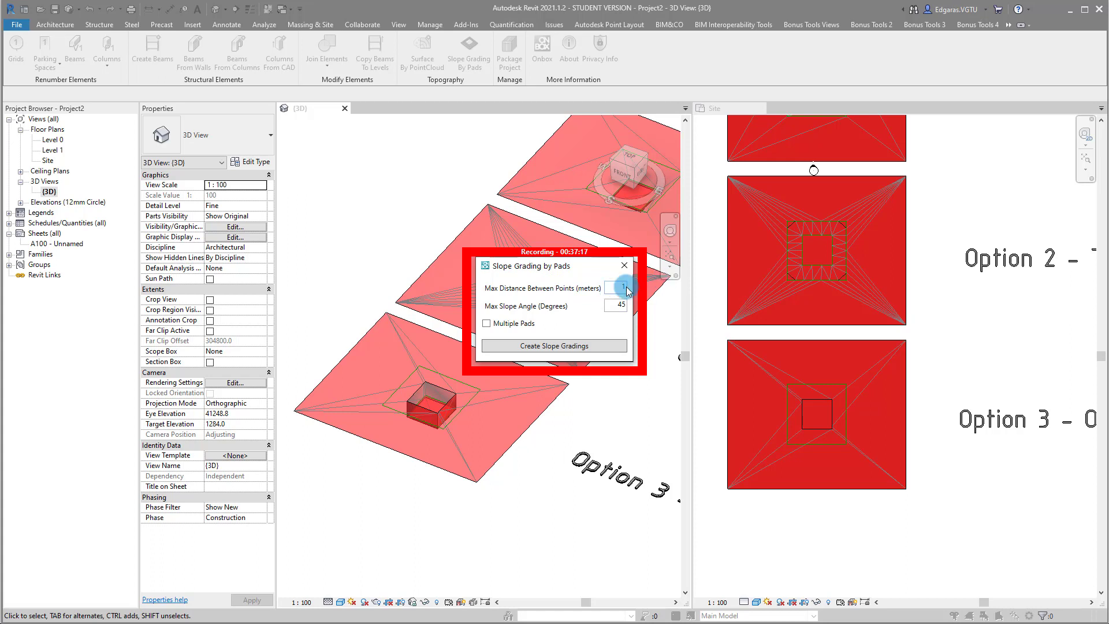
click(558, 354)
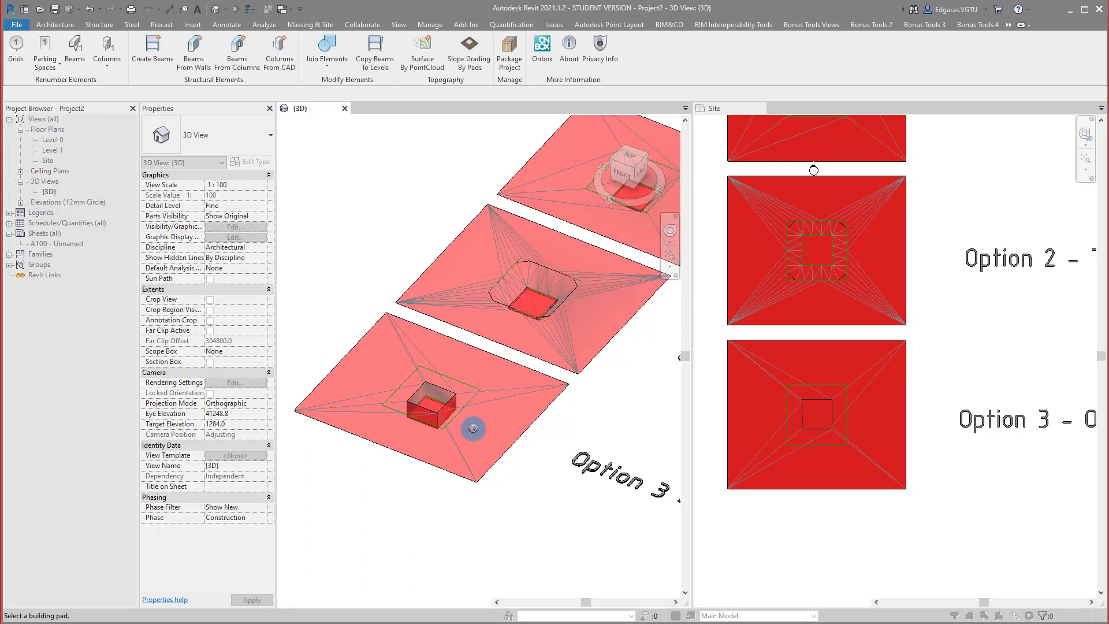
click(437, 406)
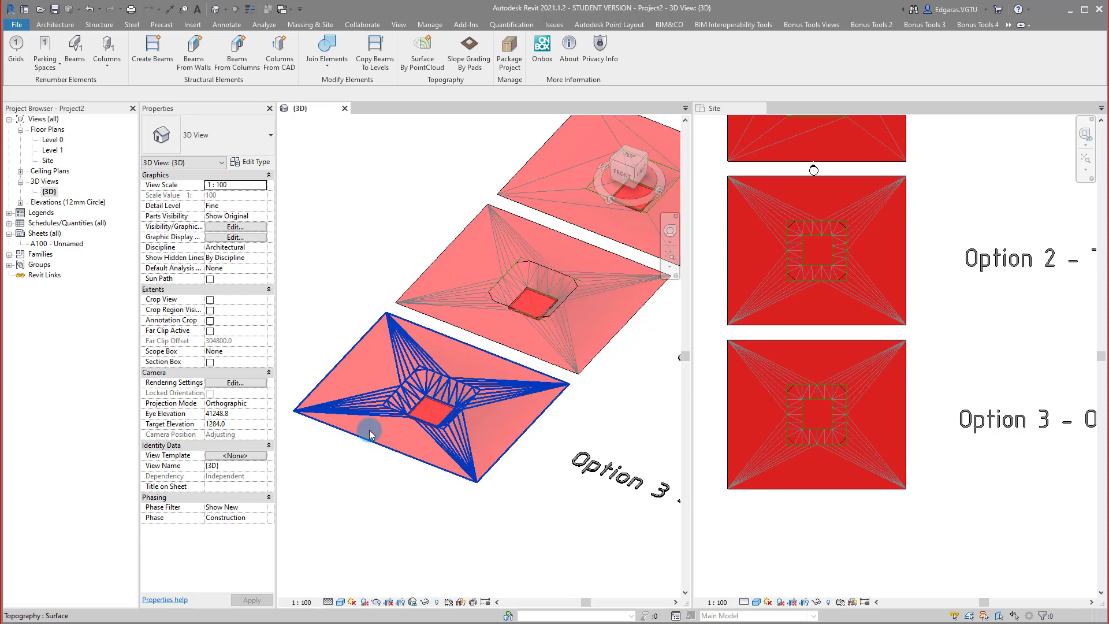
Step: Compare the graded Option 3 excavation with the Option 1 and Option 2 excavations in the 3D view
middle_drag(584, 330, 544, 334)
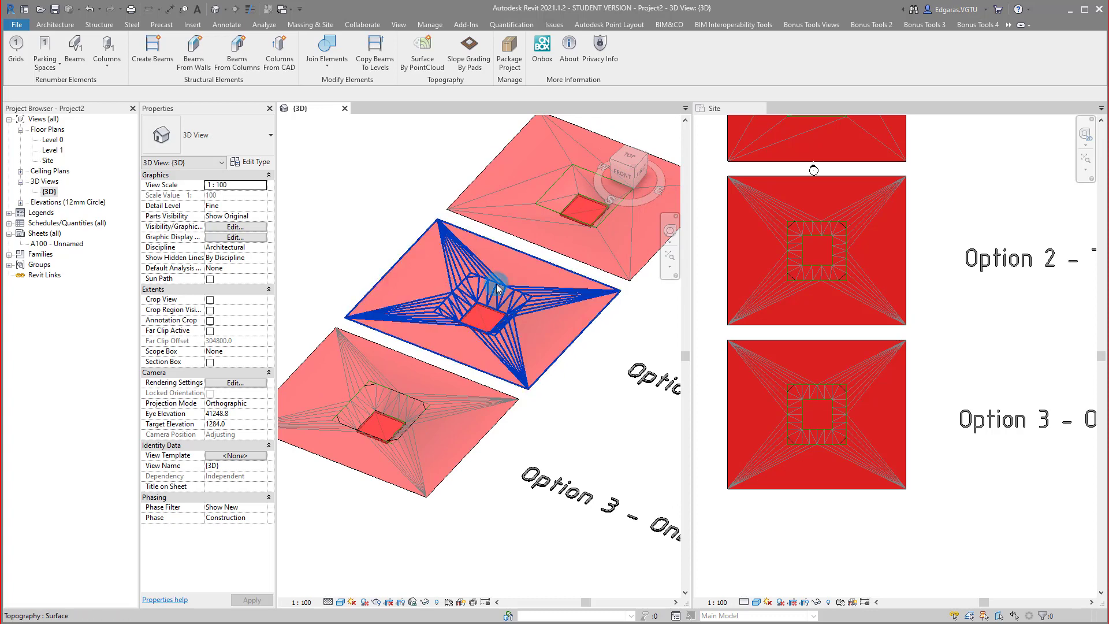
scroll(508, 298, down, 2)
middle_drag(559, 354, 589, 359)
scroll(582, 387, down, 2)
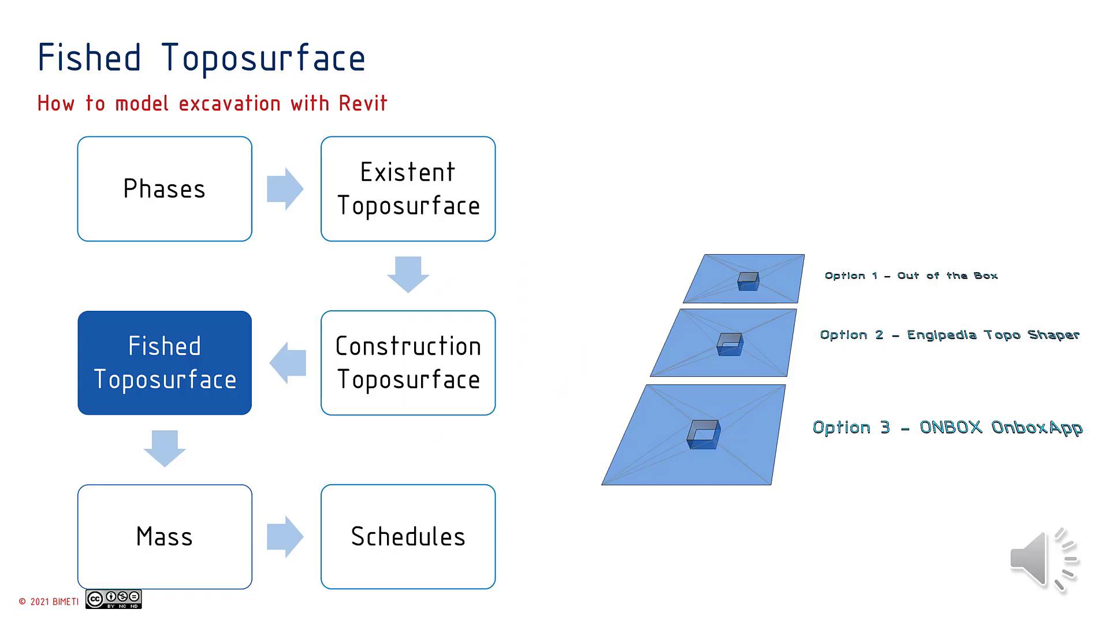